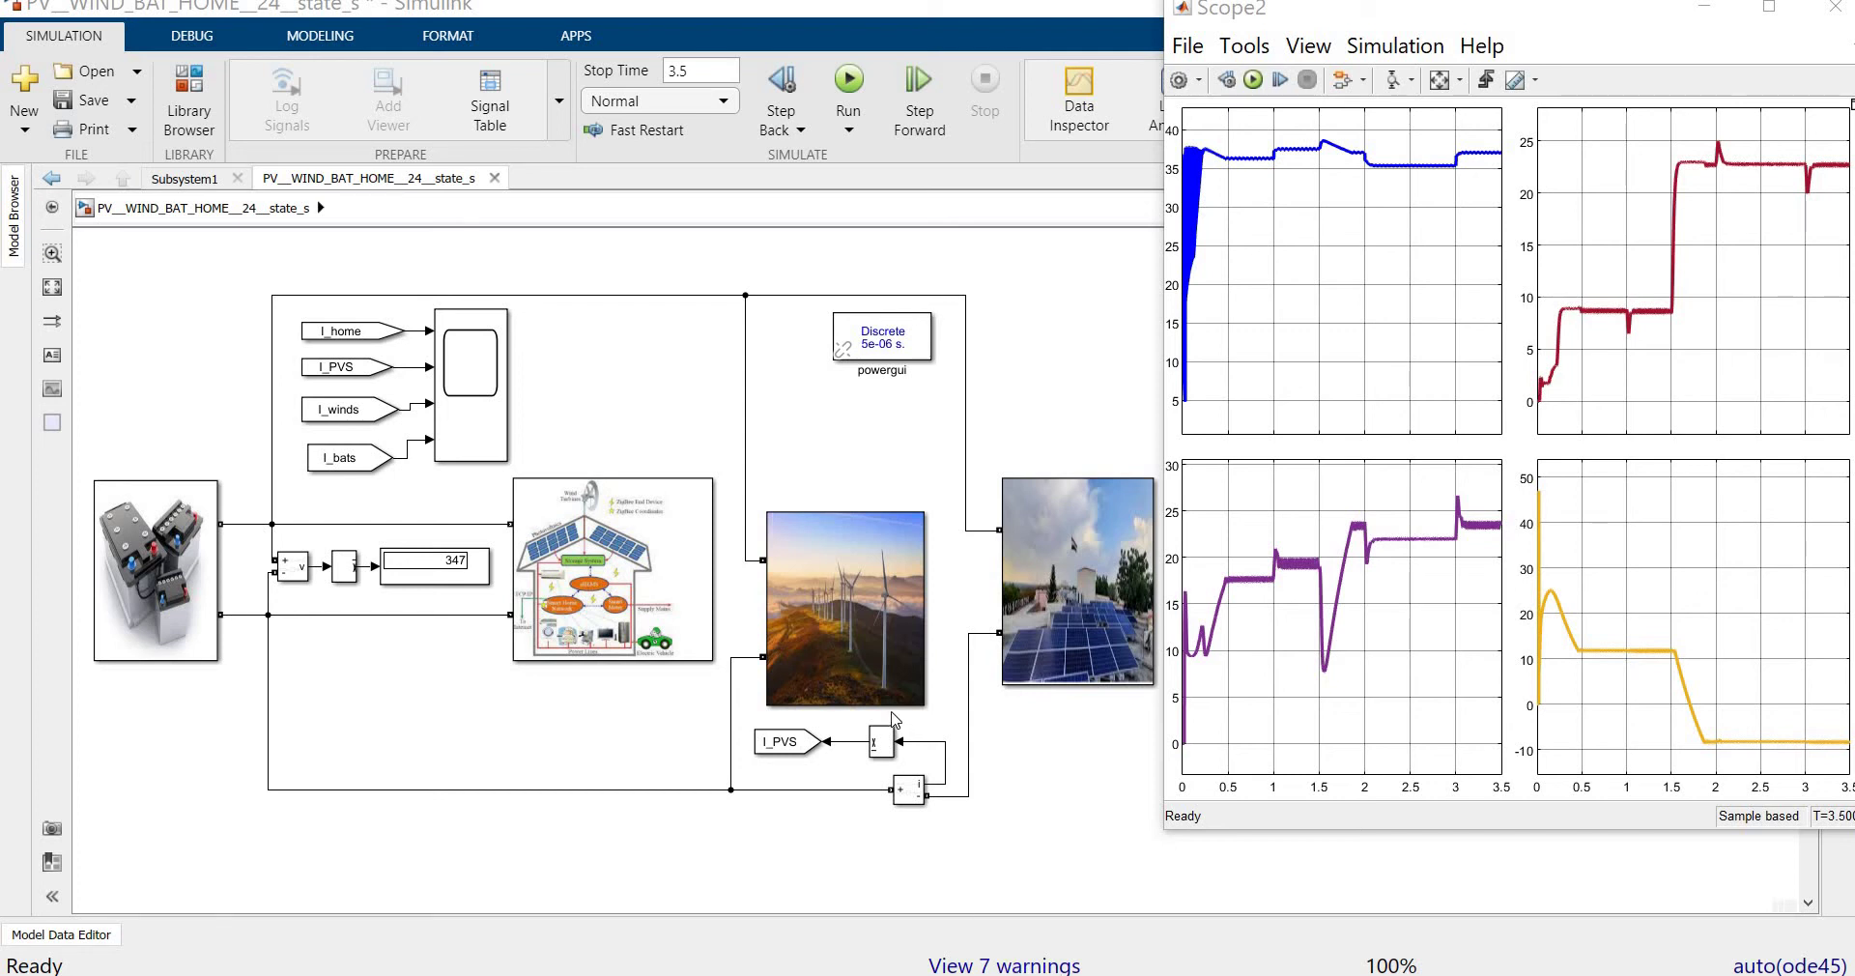
Examine the wind, home, battery and PV subsystem blocks in the top-level model
left_click(887, 541)
left_click(664, 488)
left_click(188, 581)
left_click(1087, 601)
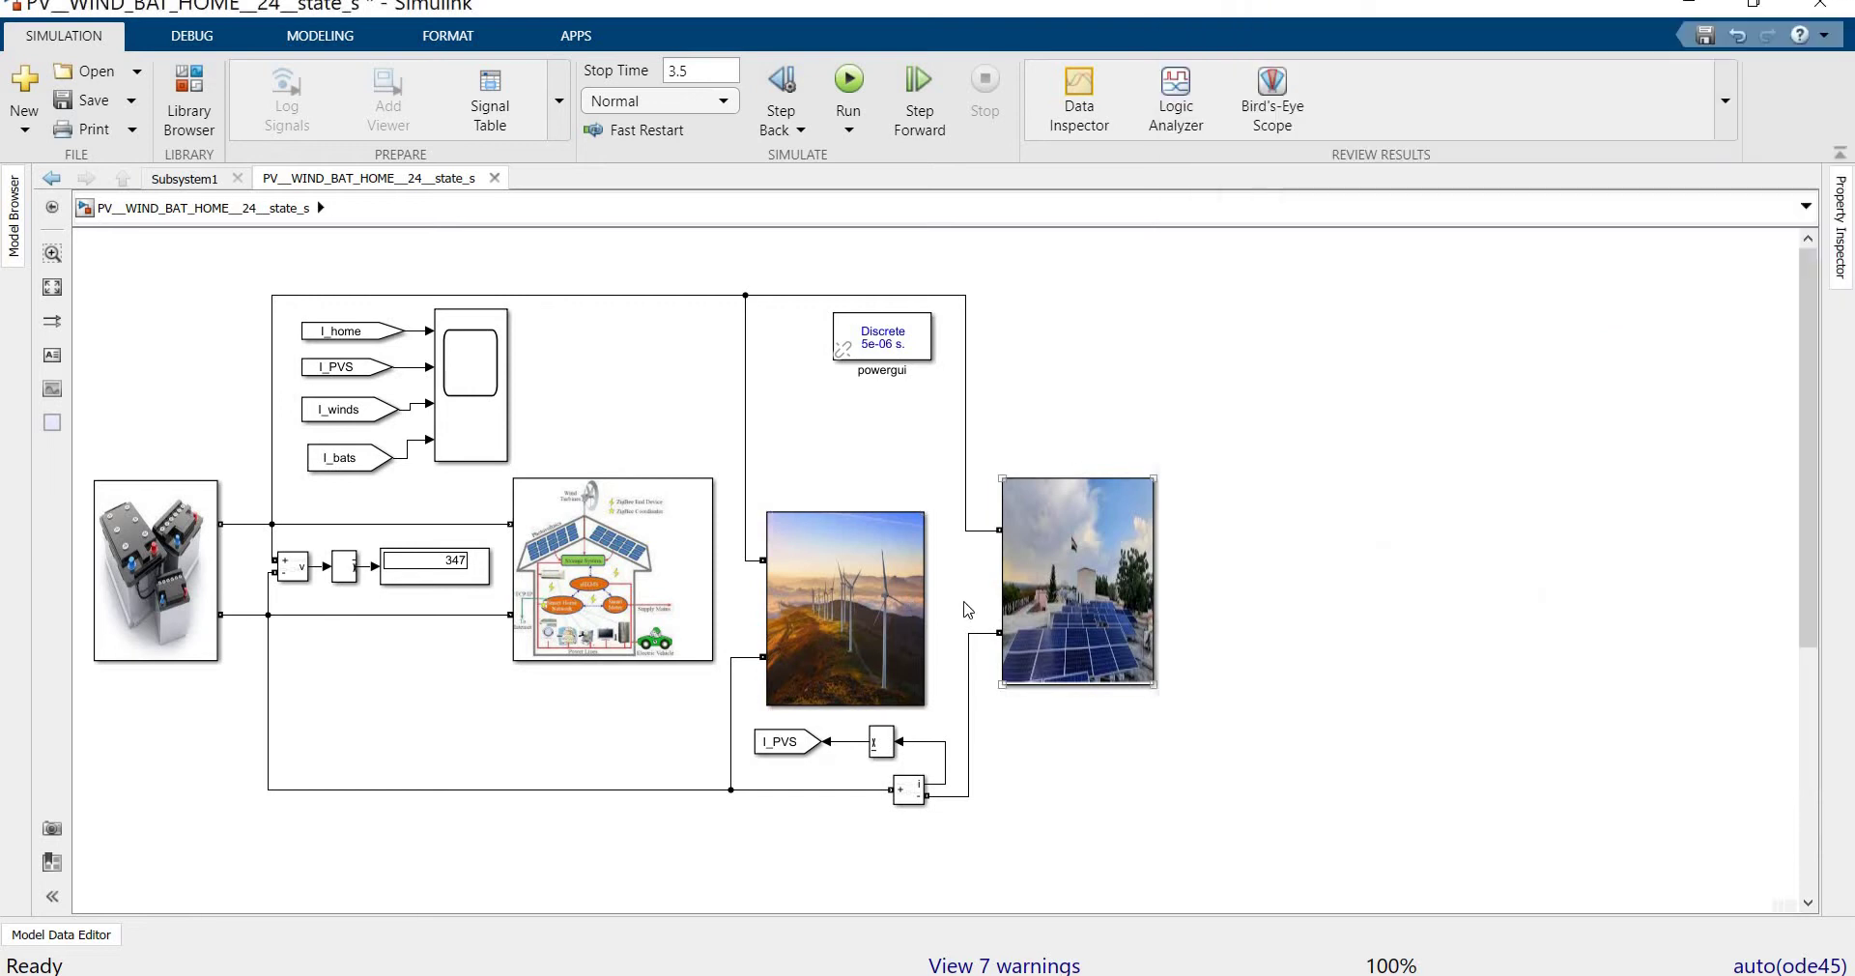
left_click(885, 599)
left_click(175, 596)
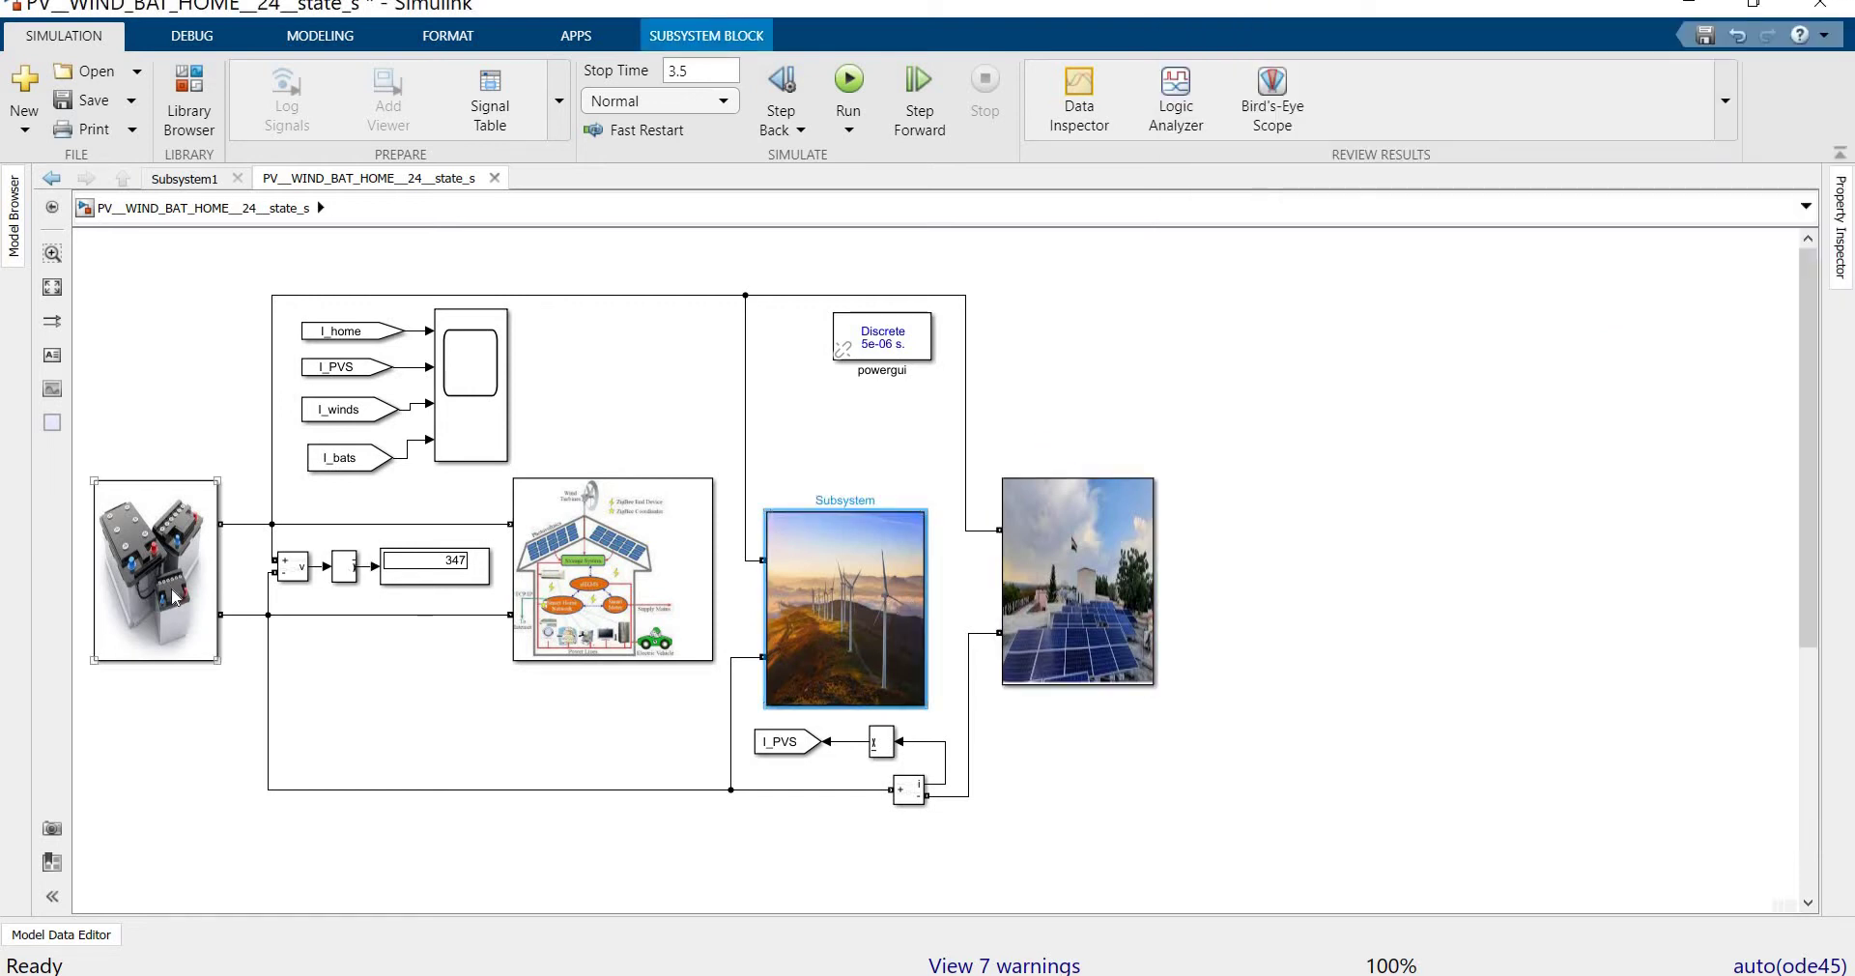
left_click(615, 635)
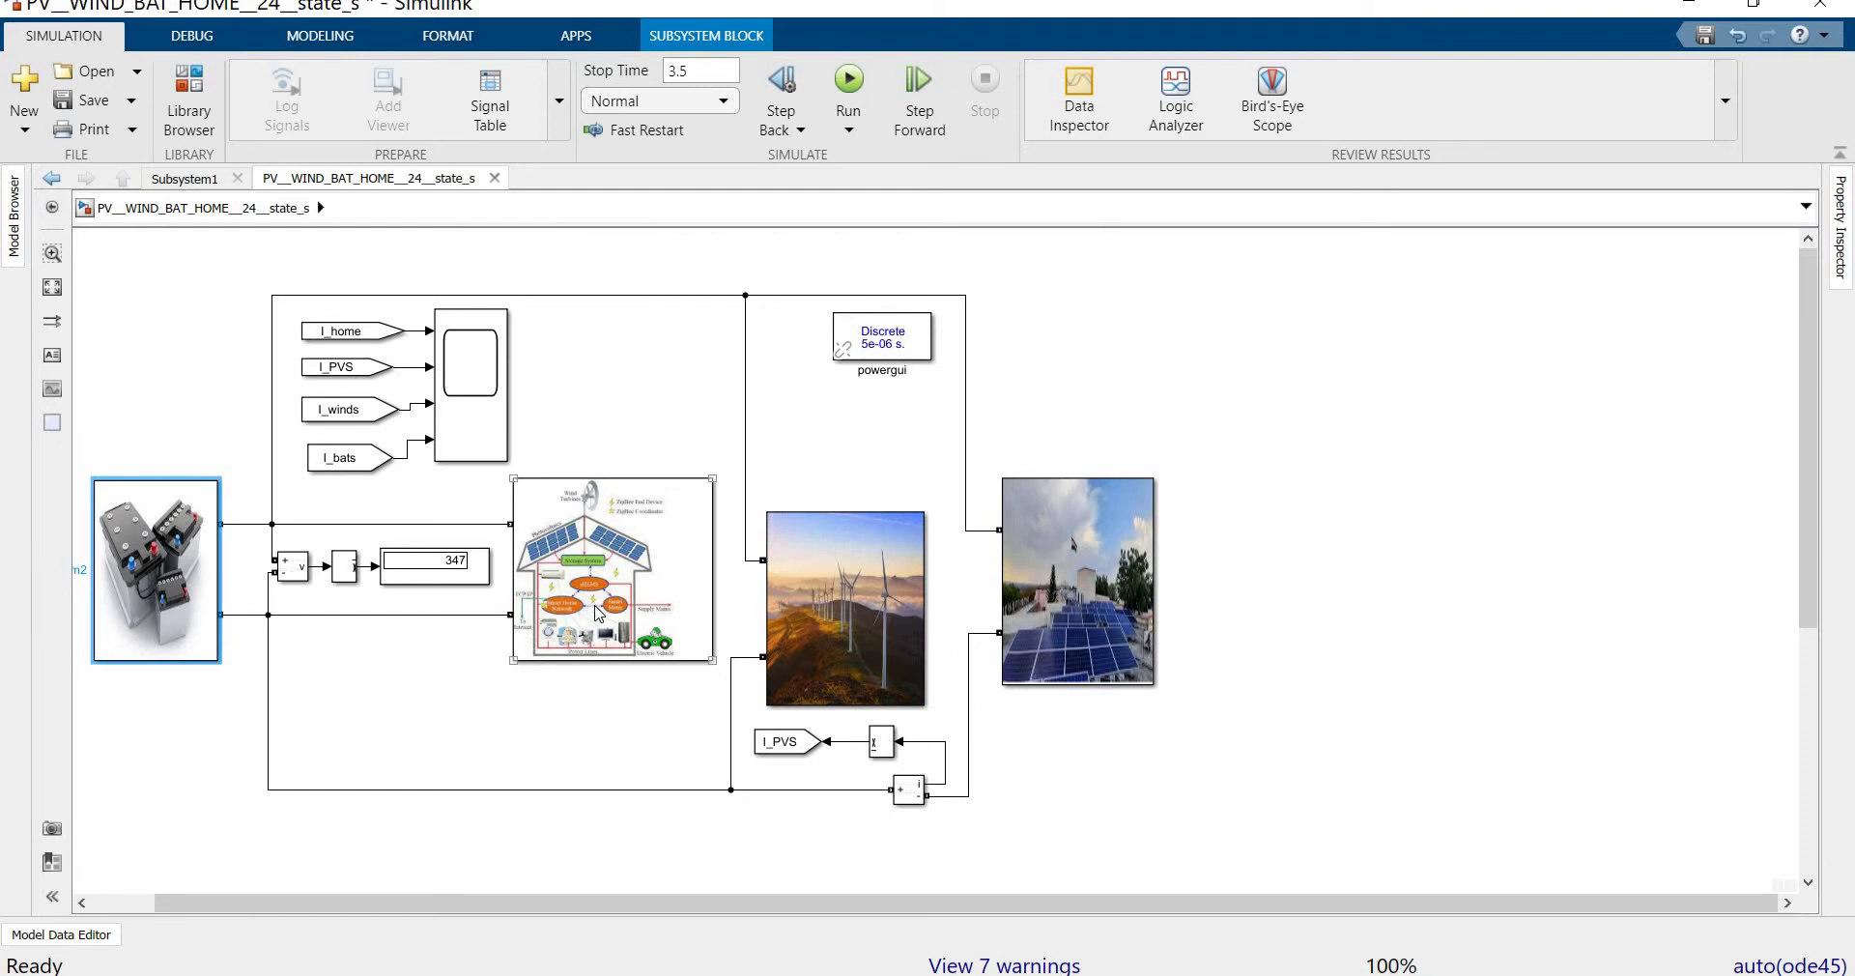
Open the PV subsystem down to its inner circuit and examine the V_PV/I_PV controller block that outputs PUL
left_click(1069, 574)
double_click(1068, 566)
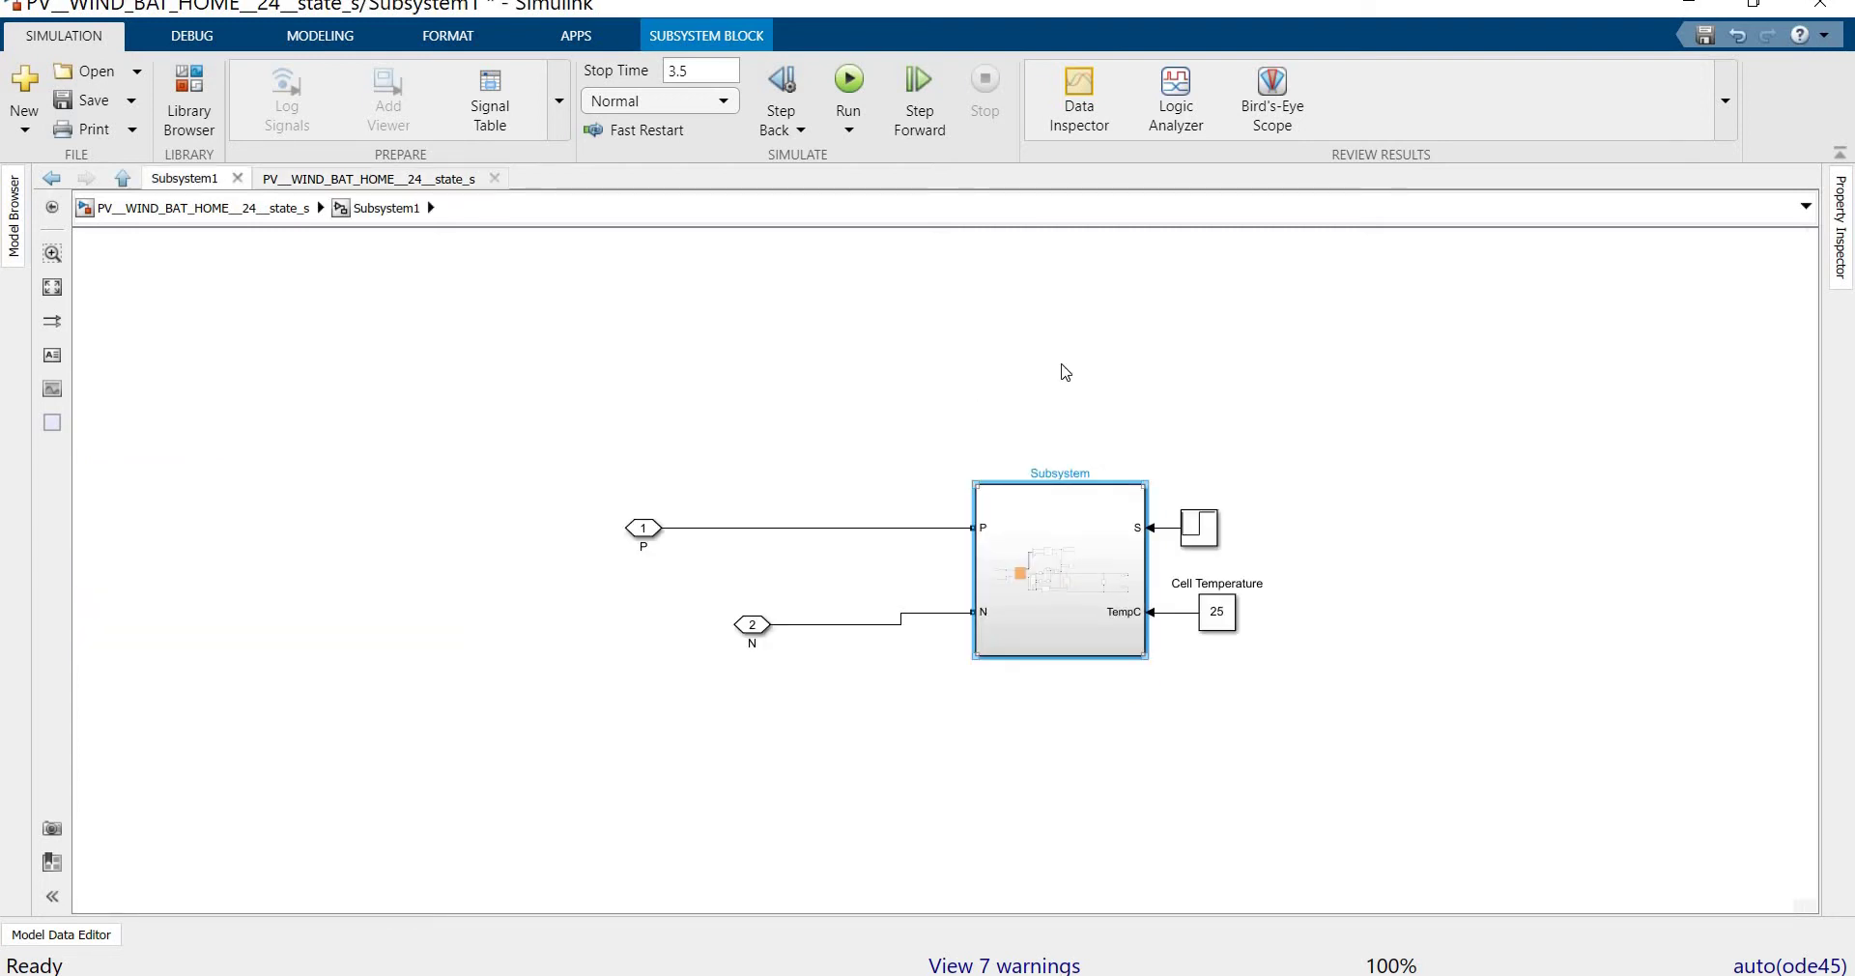
double_click(1079, 559)
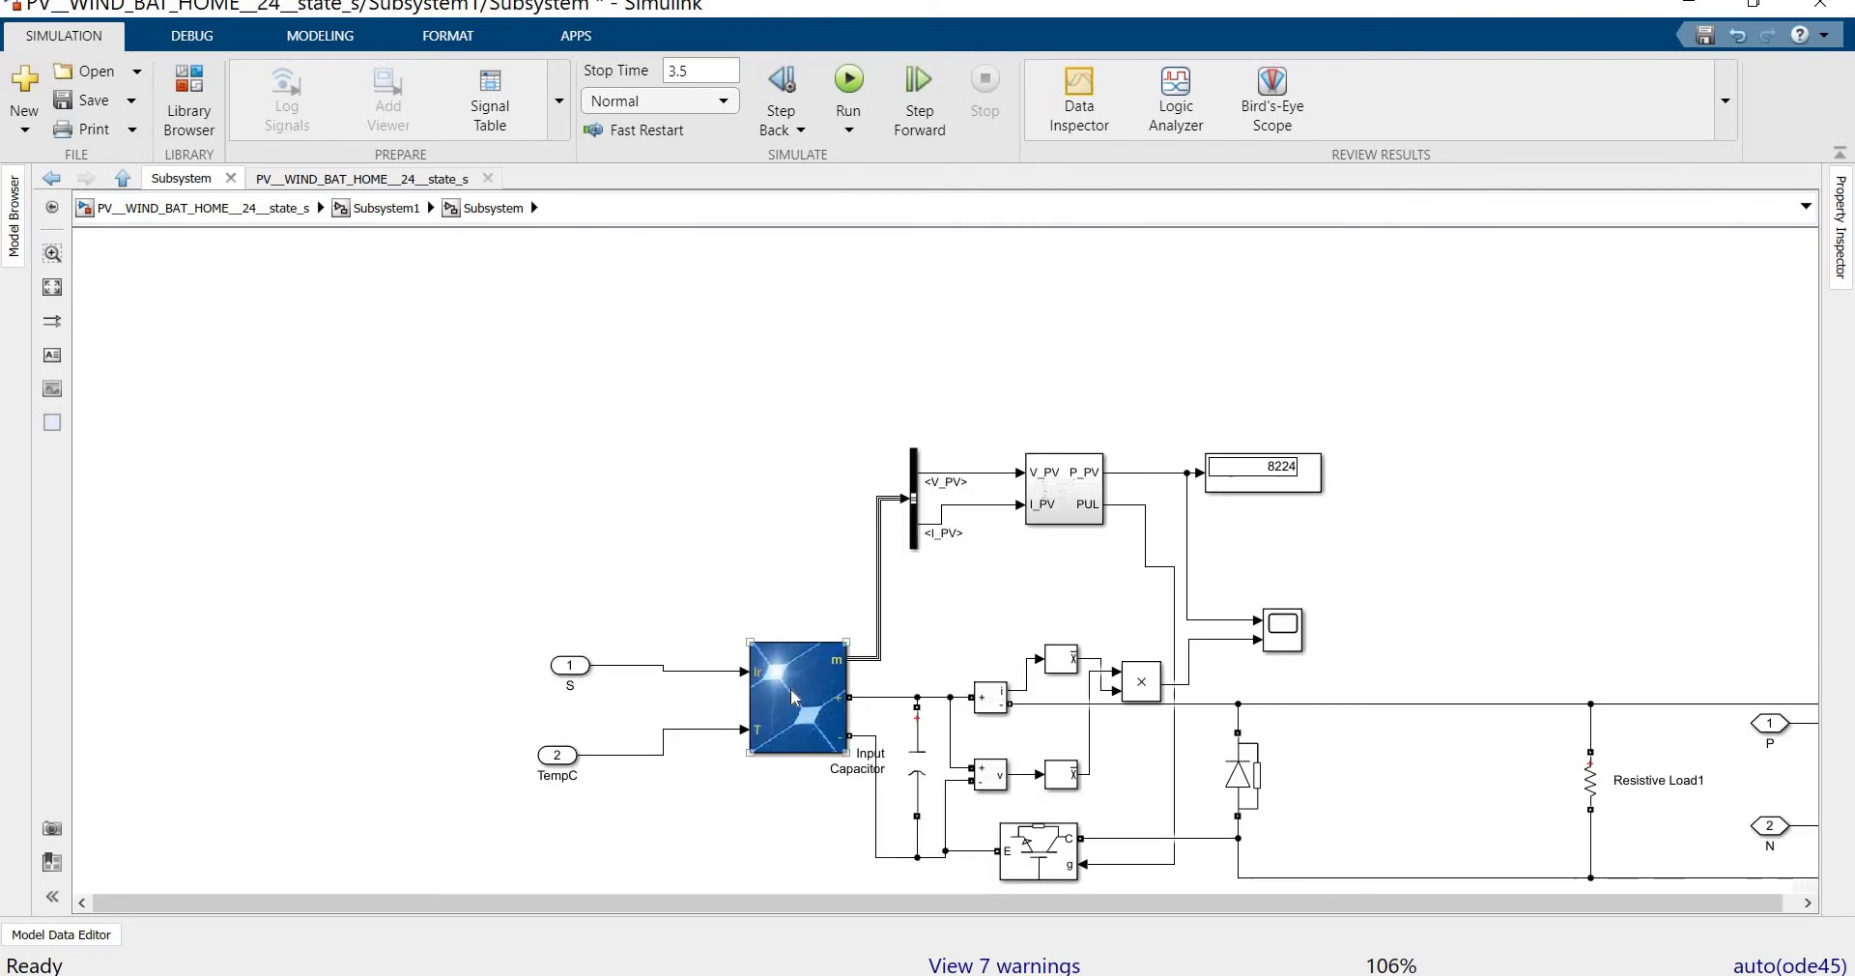
left_click(1076, 493)
left_click(1024, 415)
left_click(1066, 522)
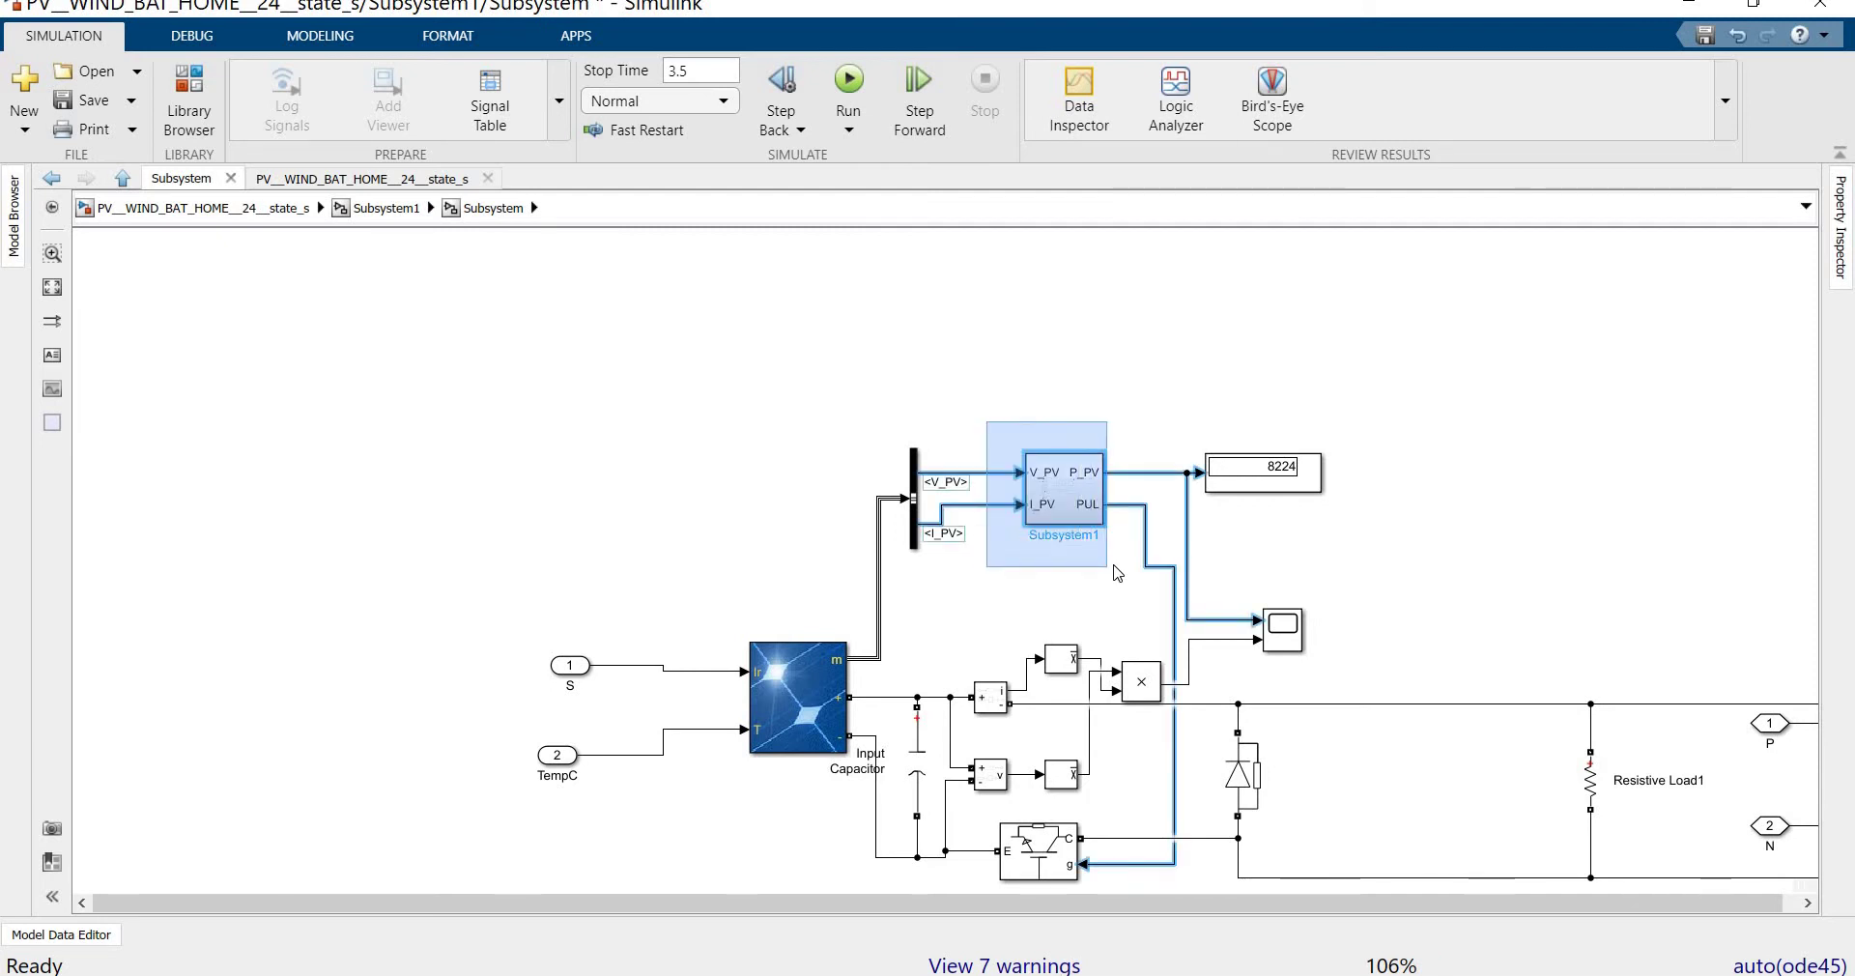
left_click(1137, 440)
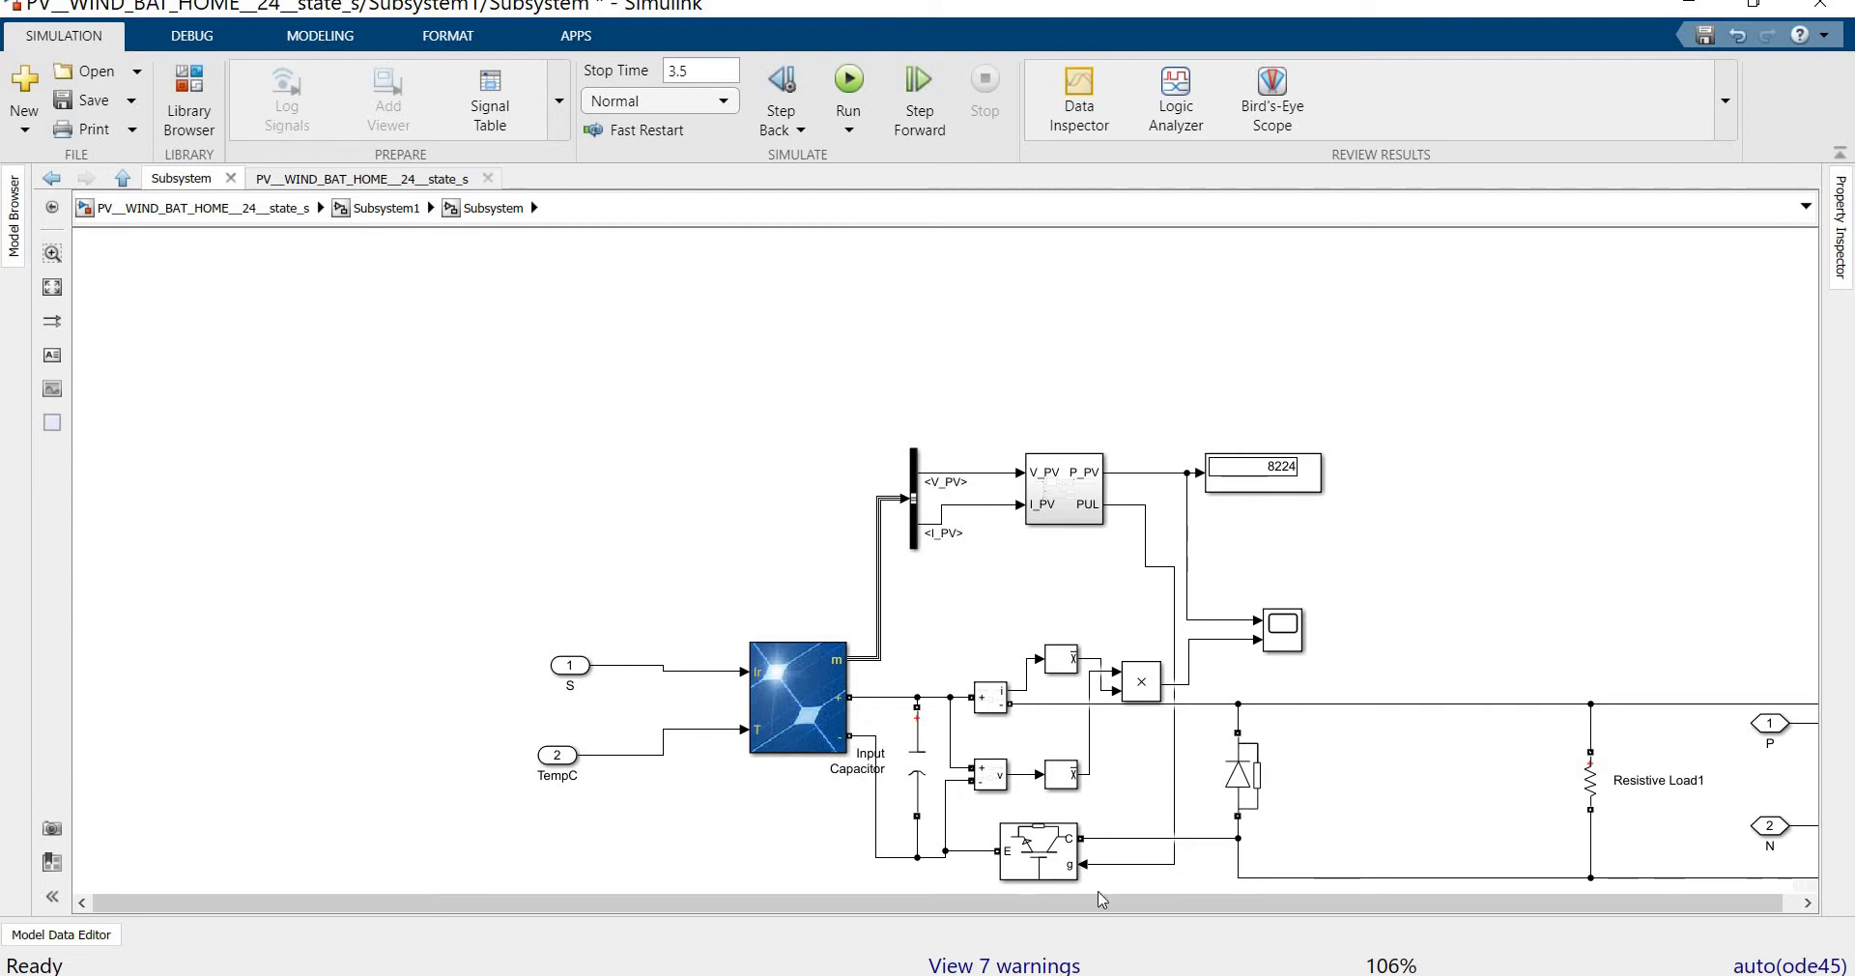
Return to the top-level model and trace the upper and lower bus lines connecting the battery, wind and PV subsystems
left_click(391, 207)
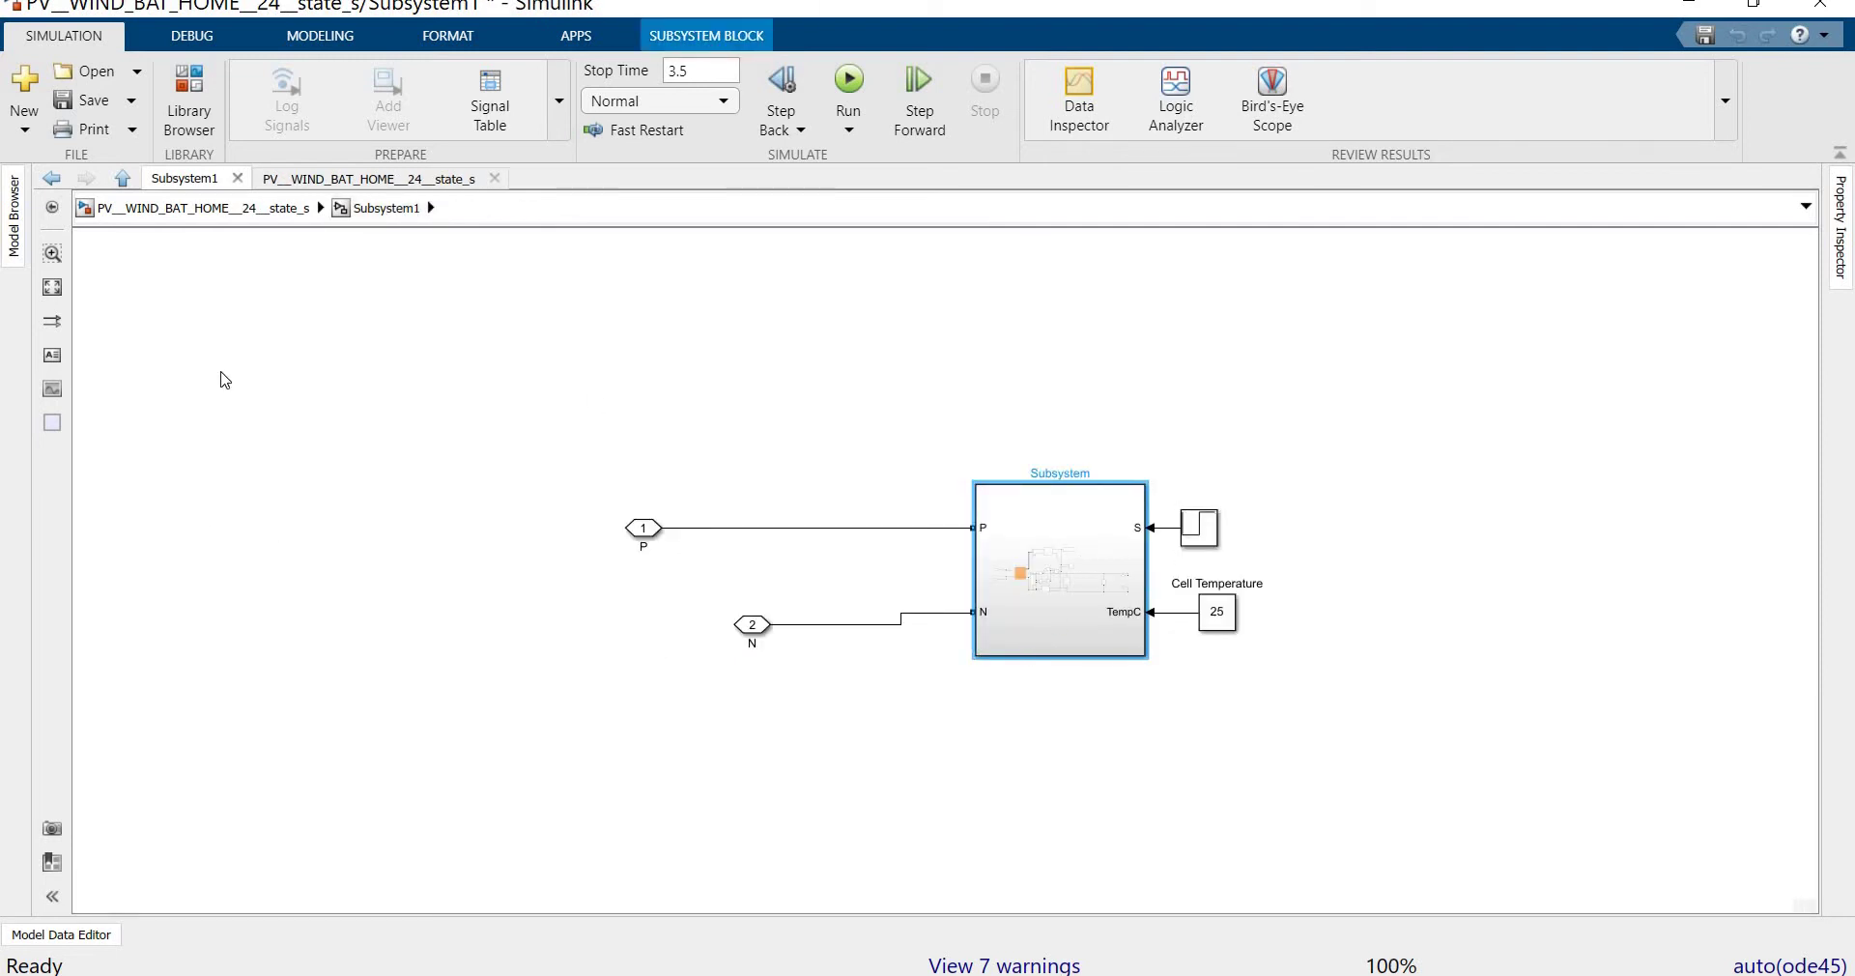
left_click(273, 215)
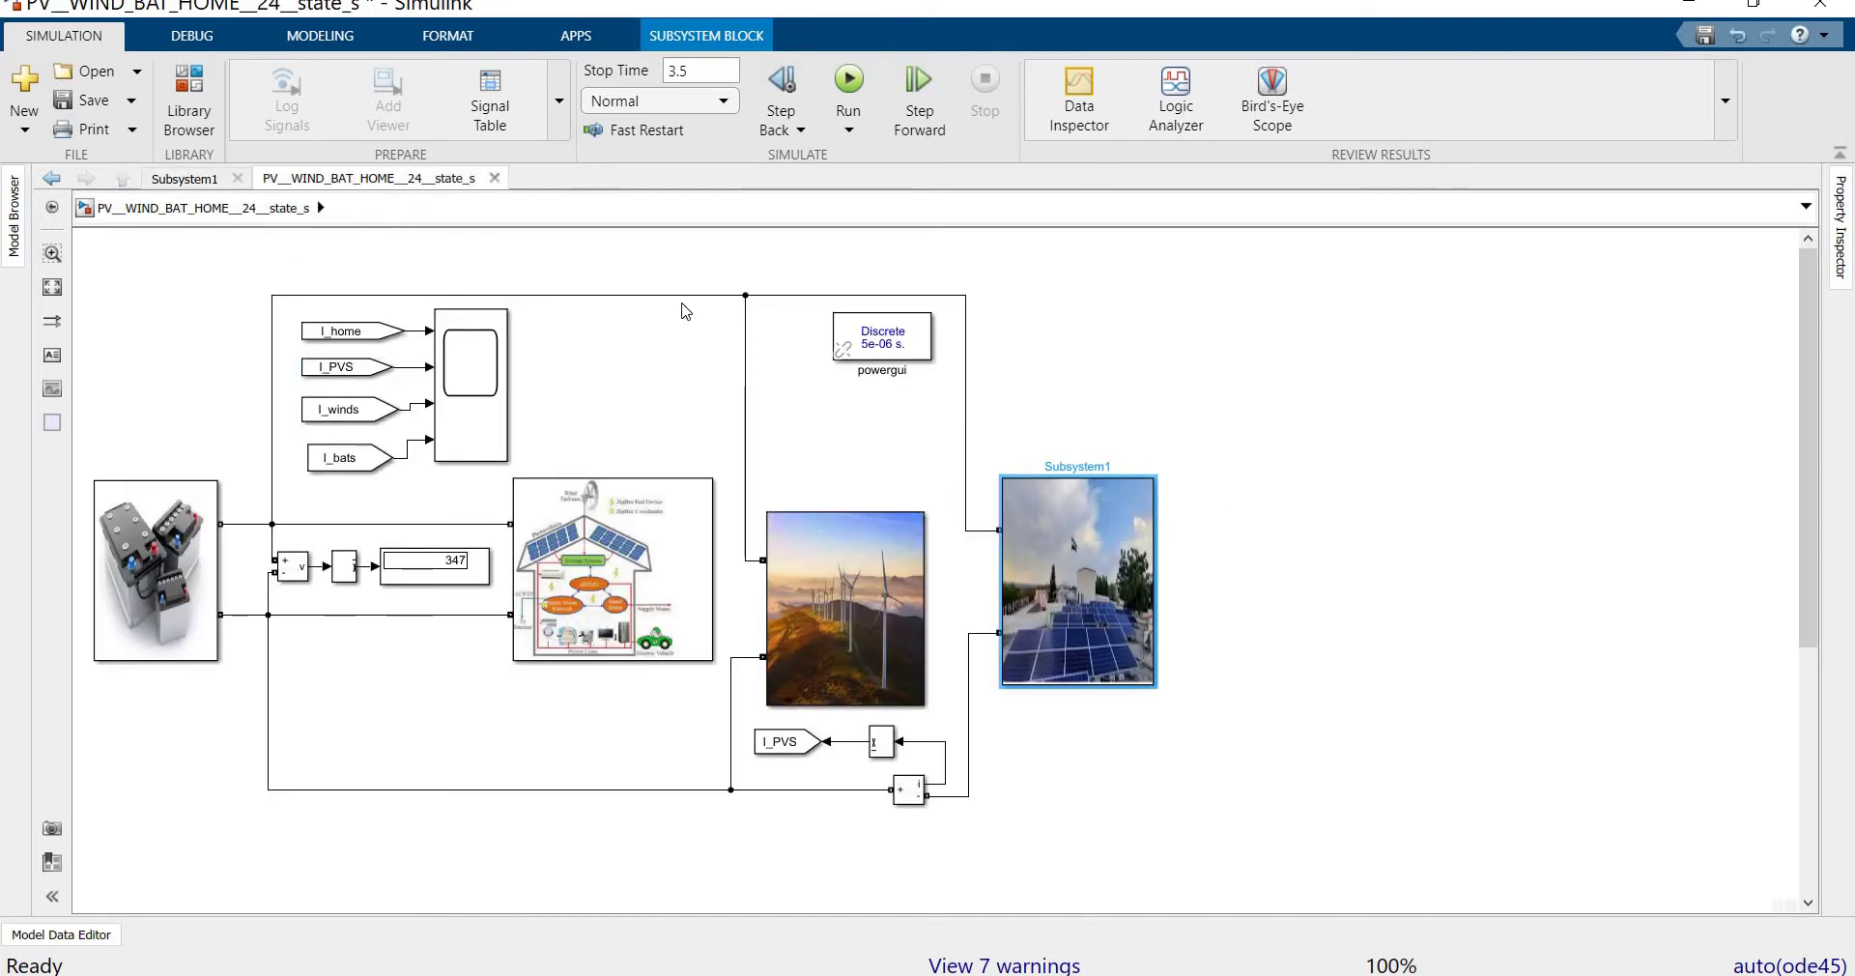
left_click(682, 295)
left_click(778, 296)
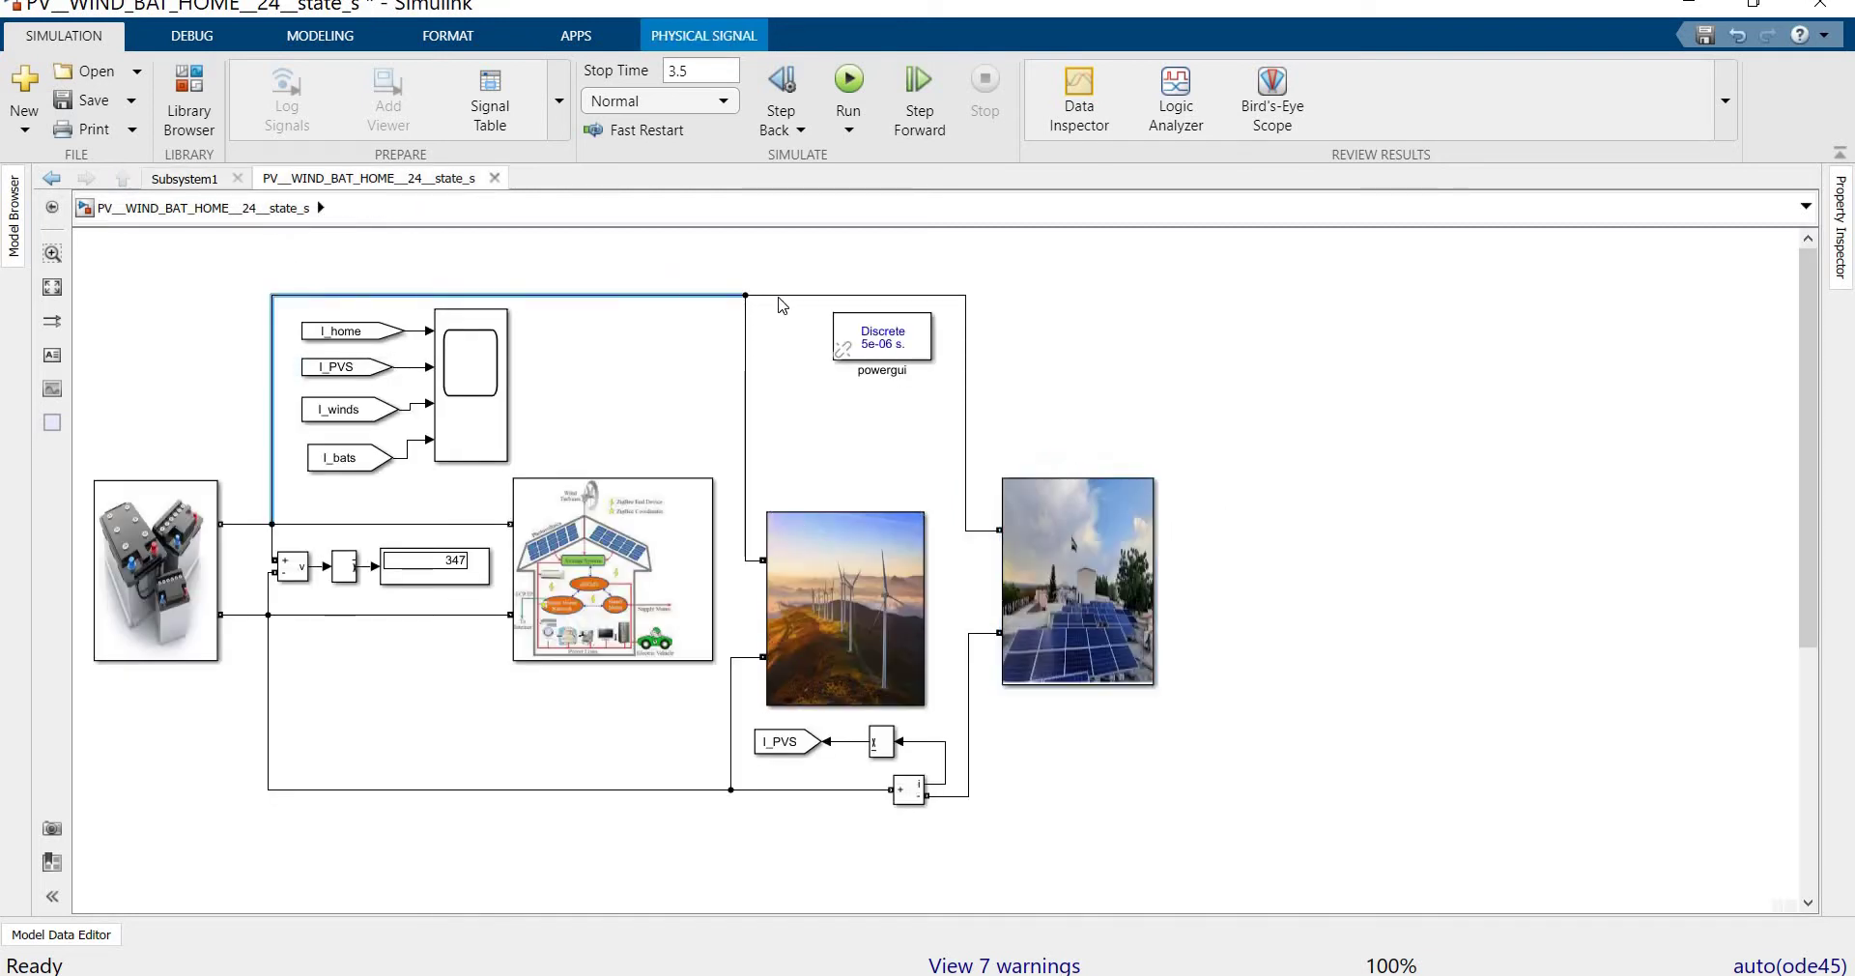
left_click(843, 789)
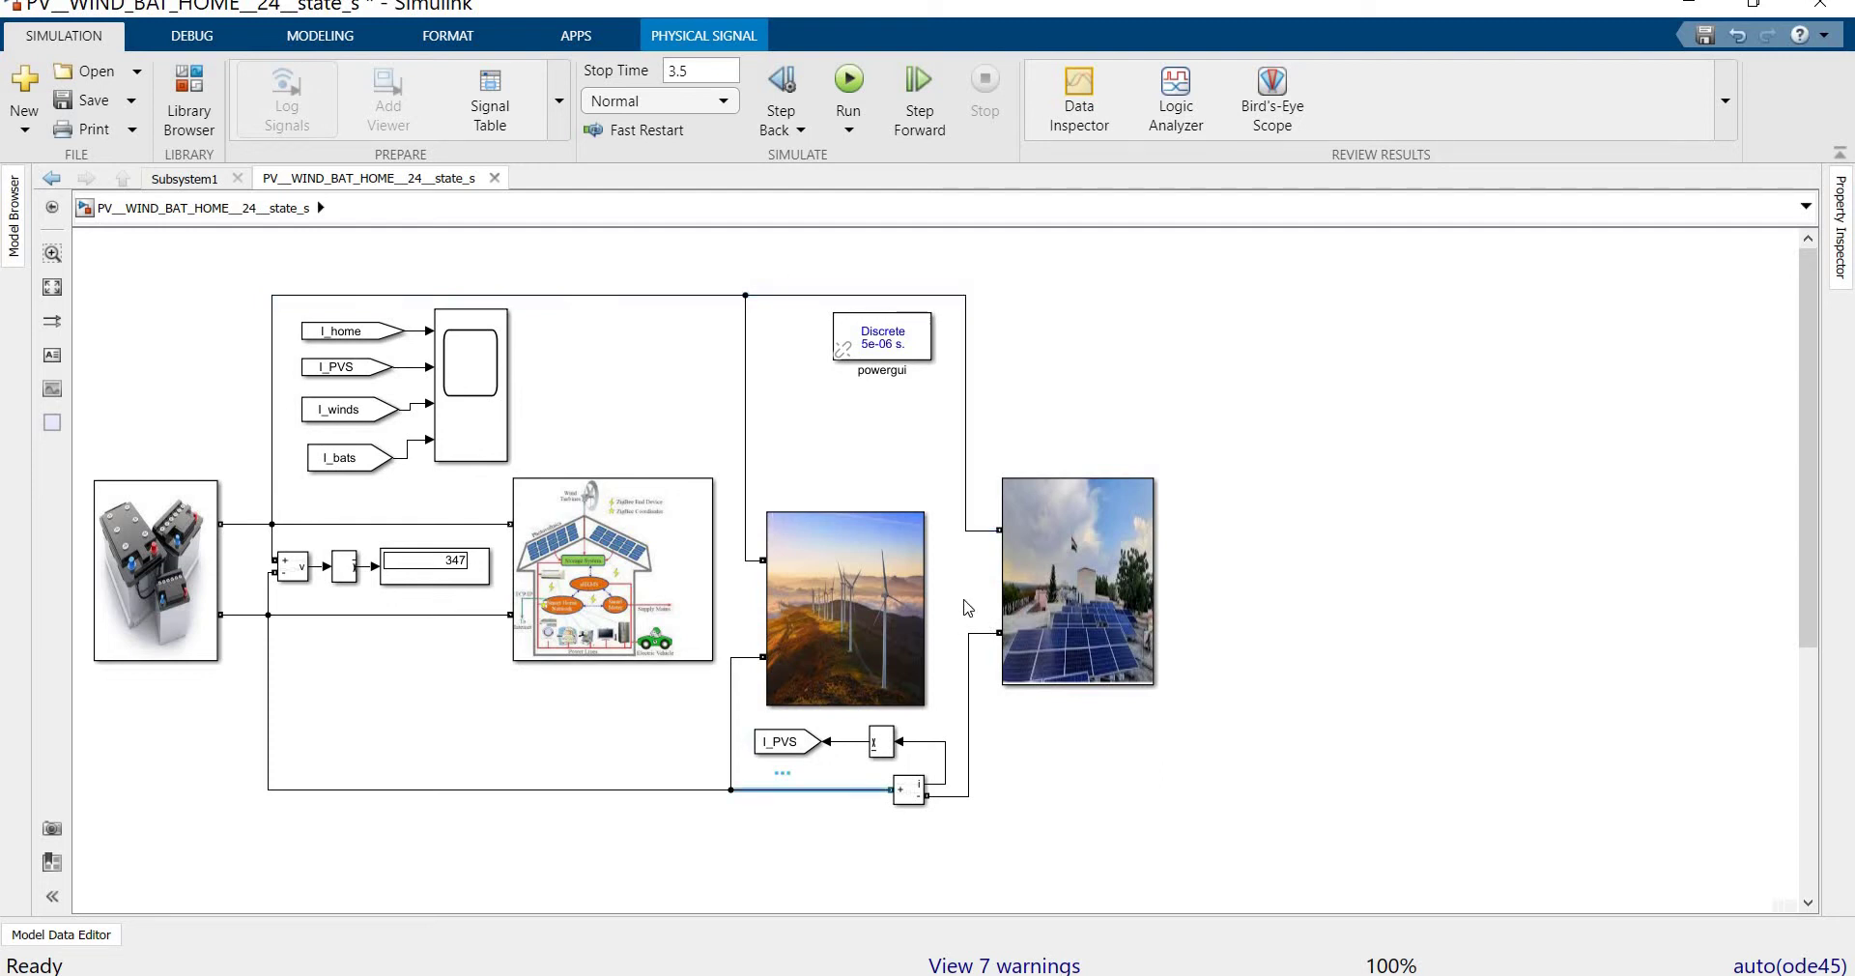
Open the wind subsystem and view the parameters of the Step block feeding the turbine's wind speed
double_click(883, 577)
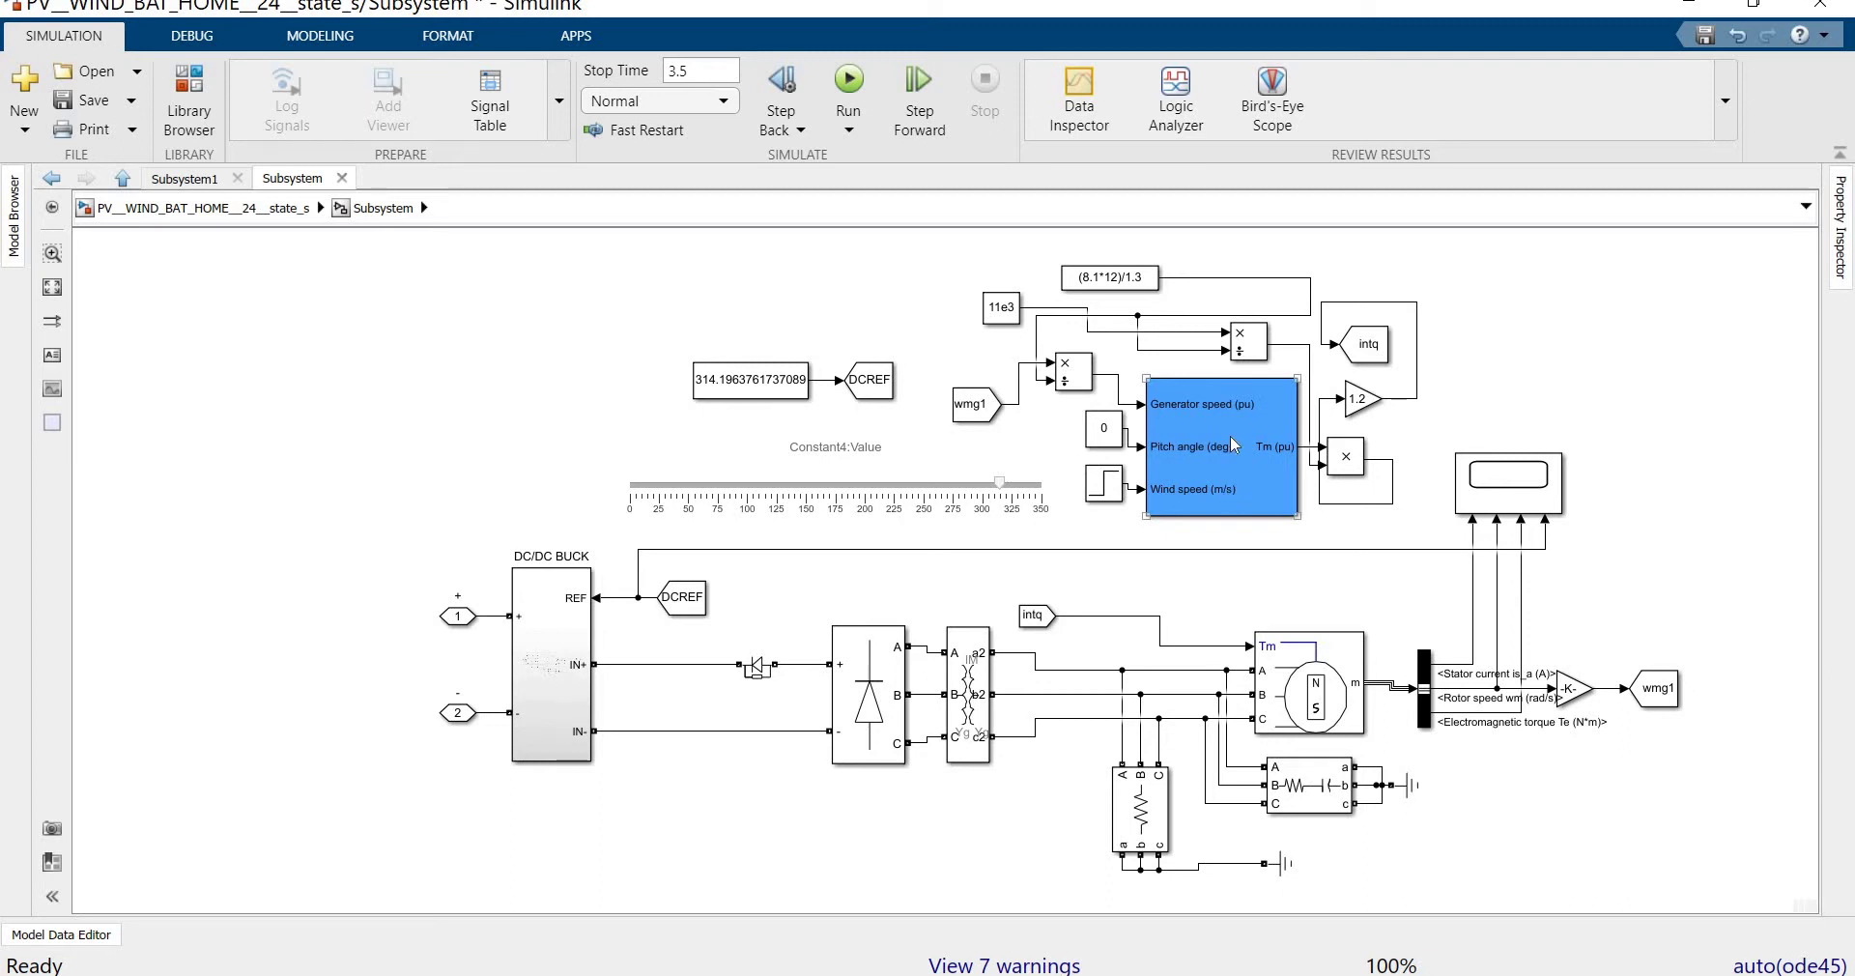
left_click(1234, 464)
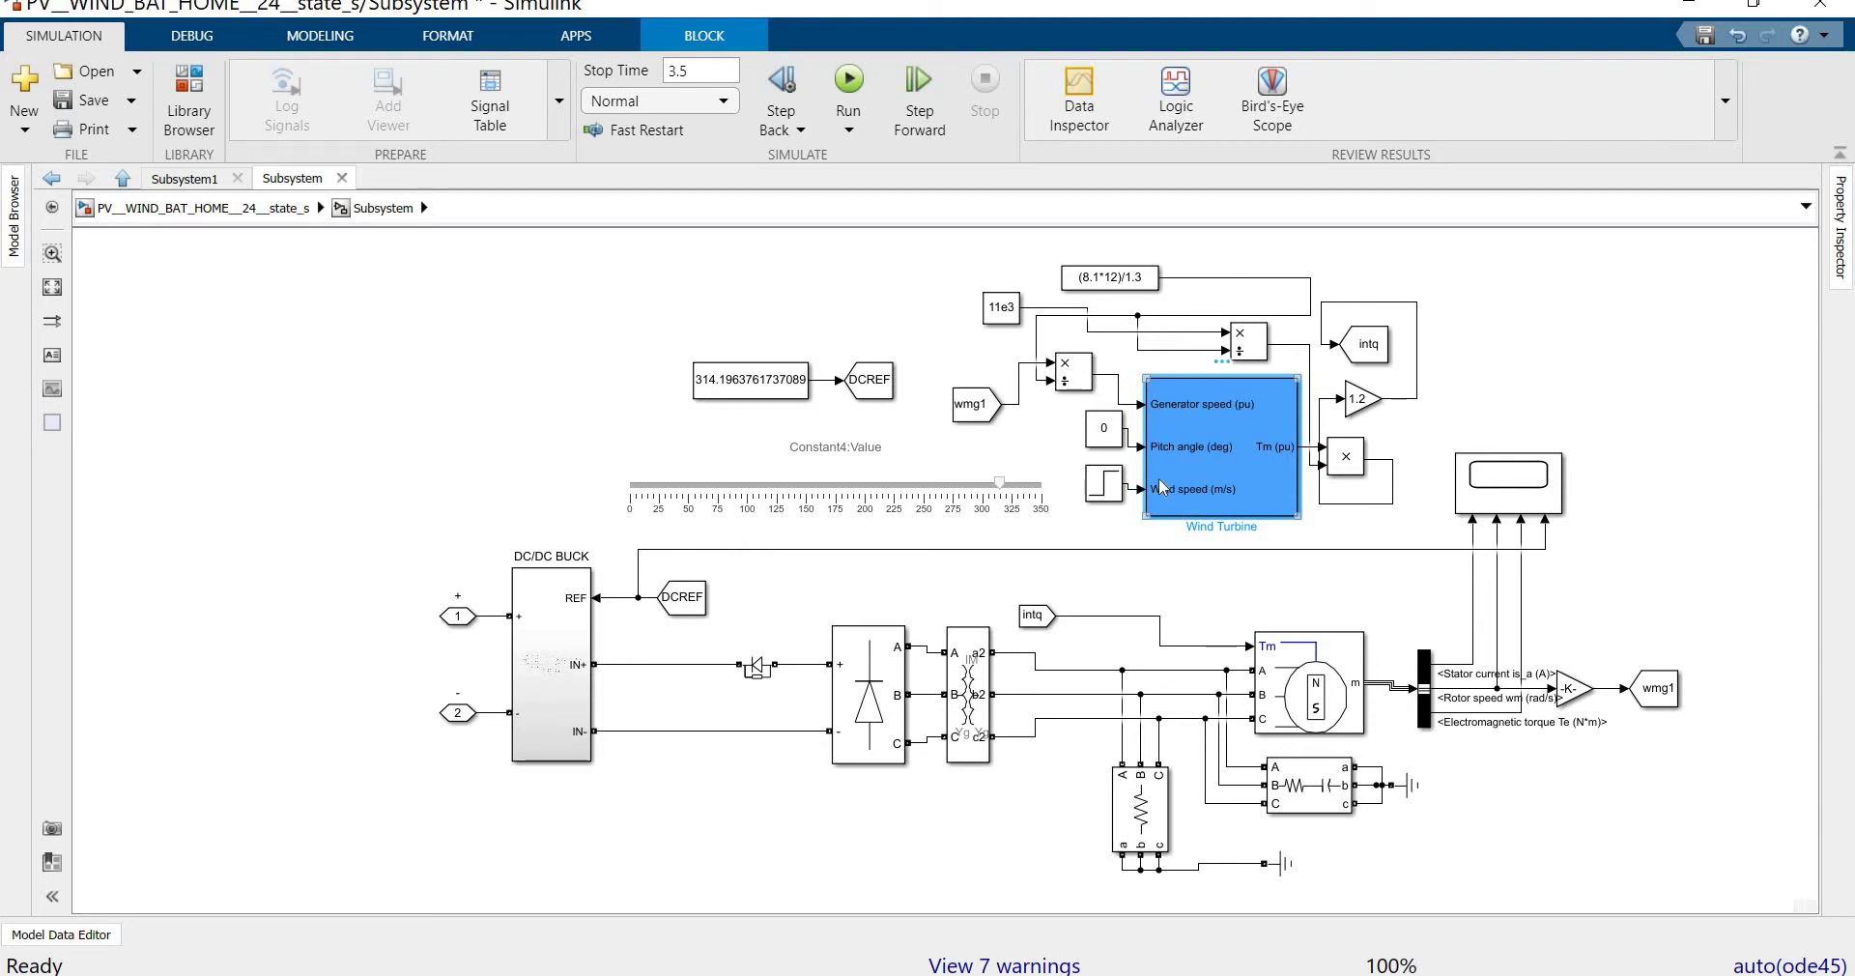
left_click(1101, 495)
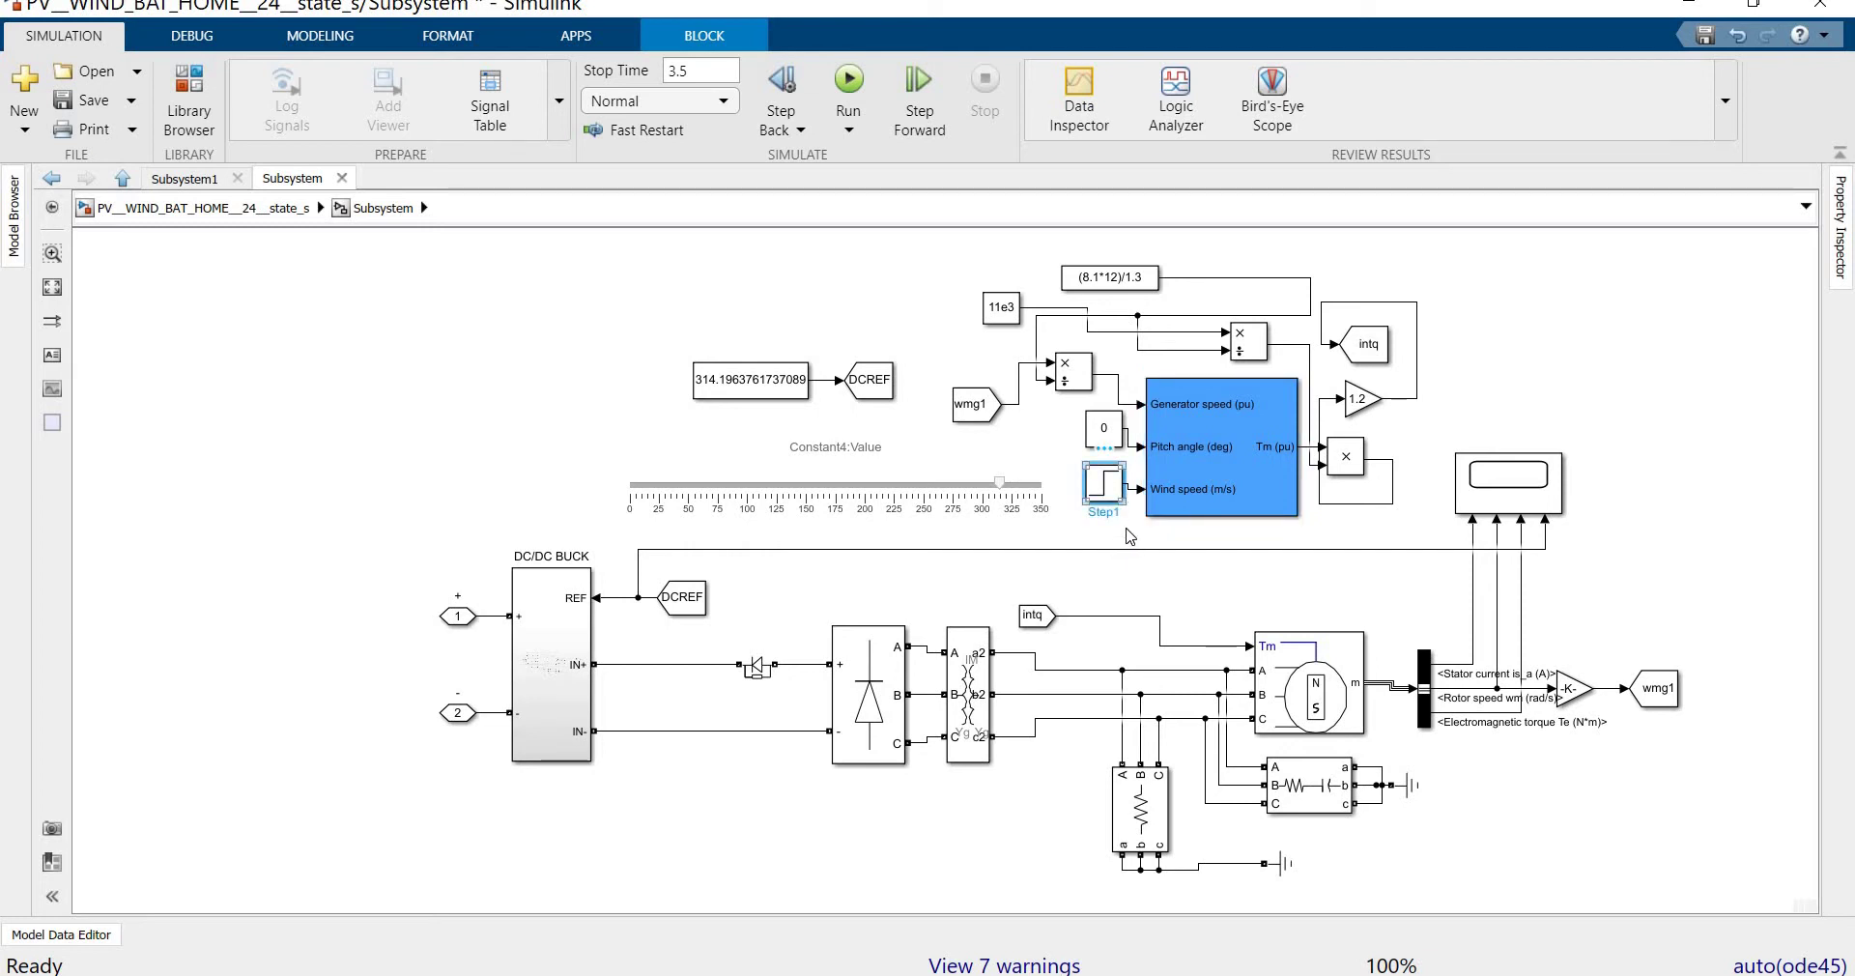
double_click(1109, 486)
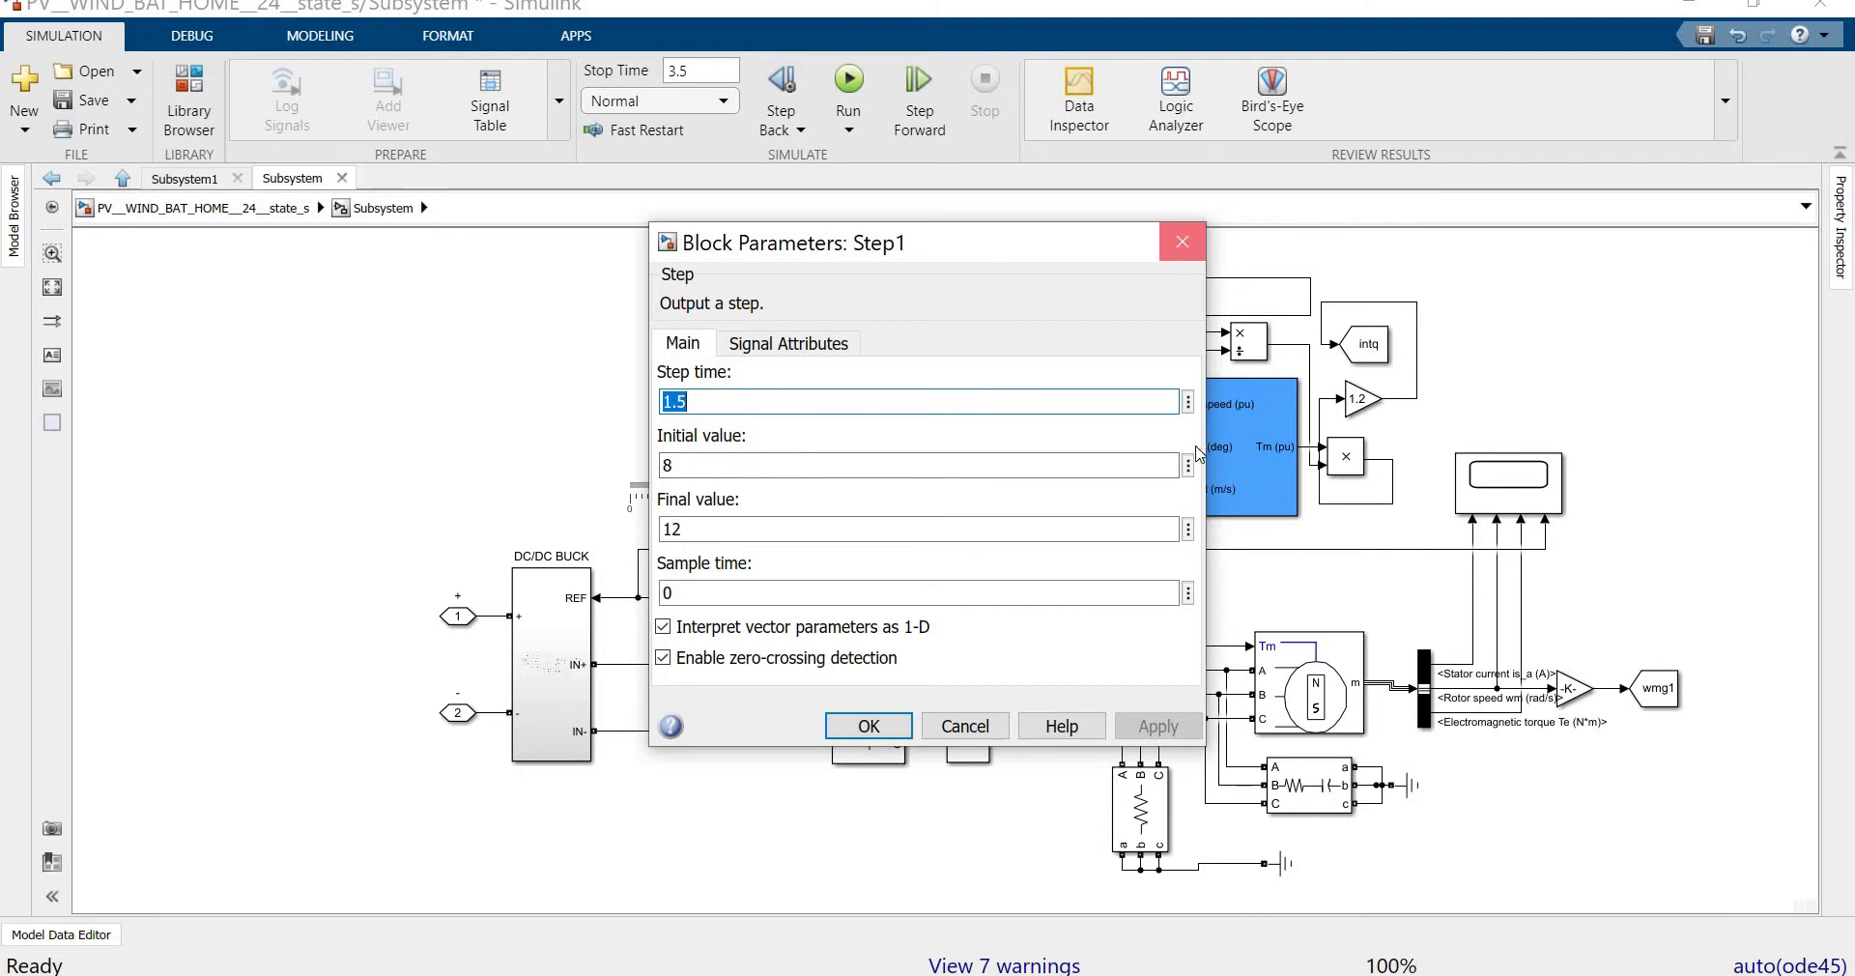
key("Escape")
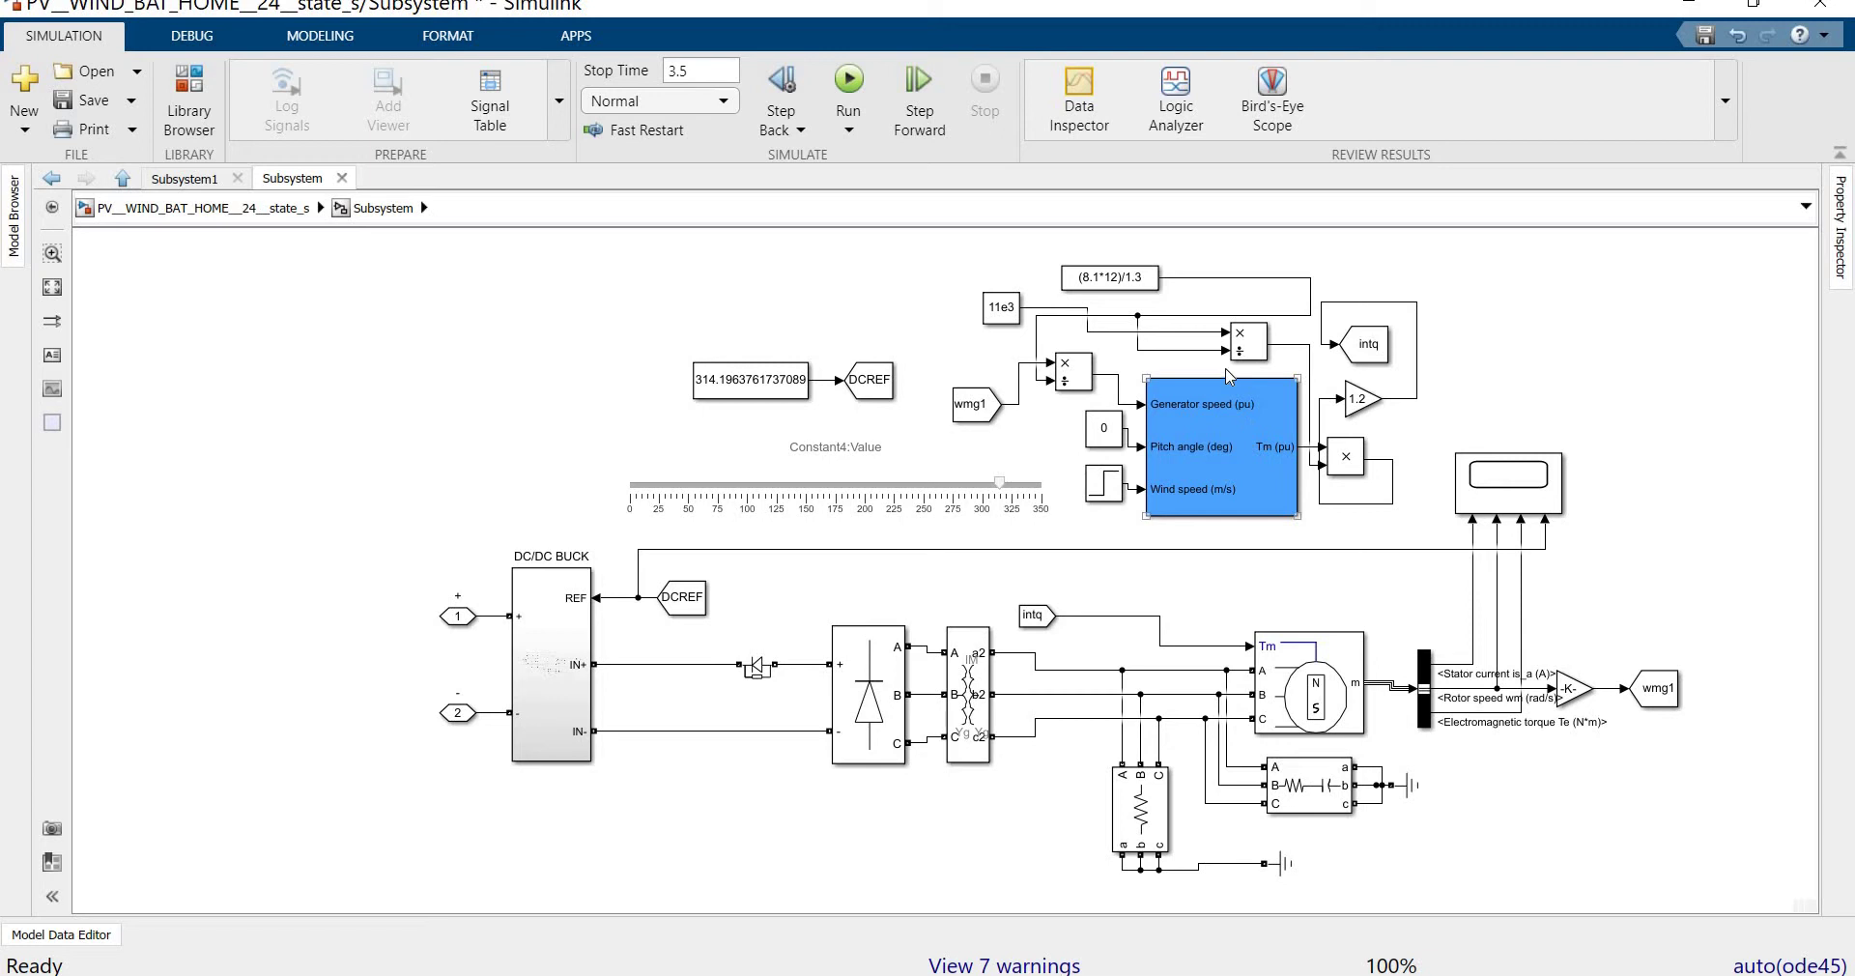
Check the constant feeding the divide blocks and review the Wind Turbine block's parameters, including its base wind speed
left_click(1048, 317)
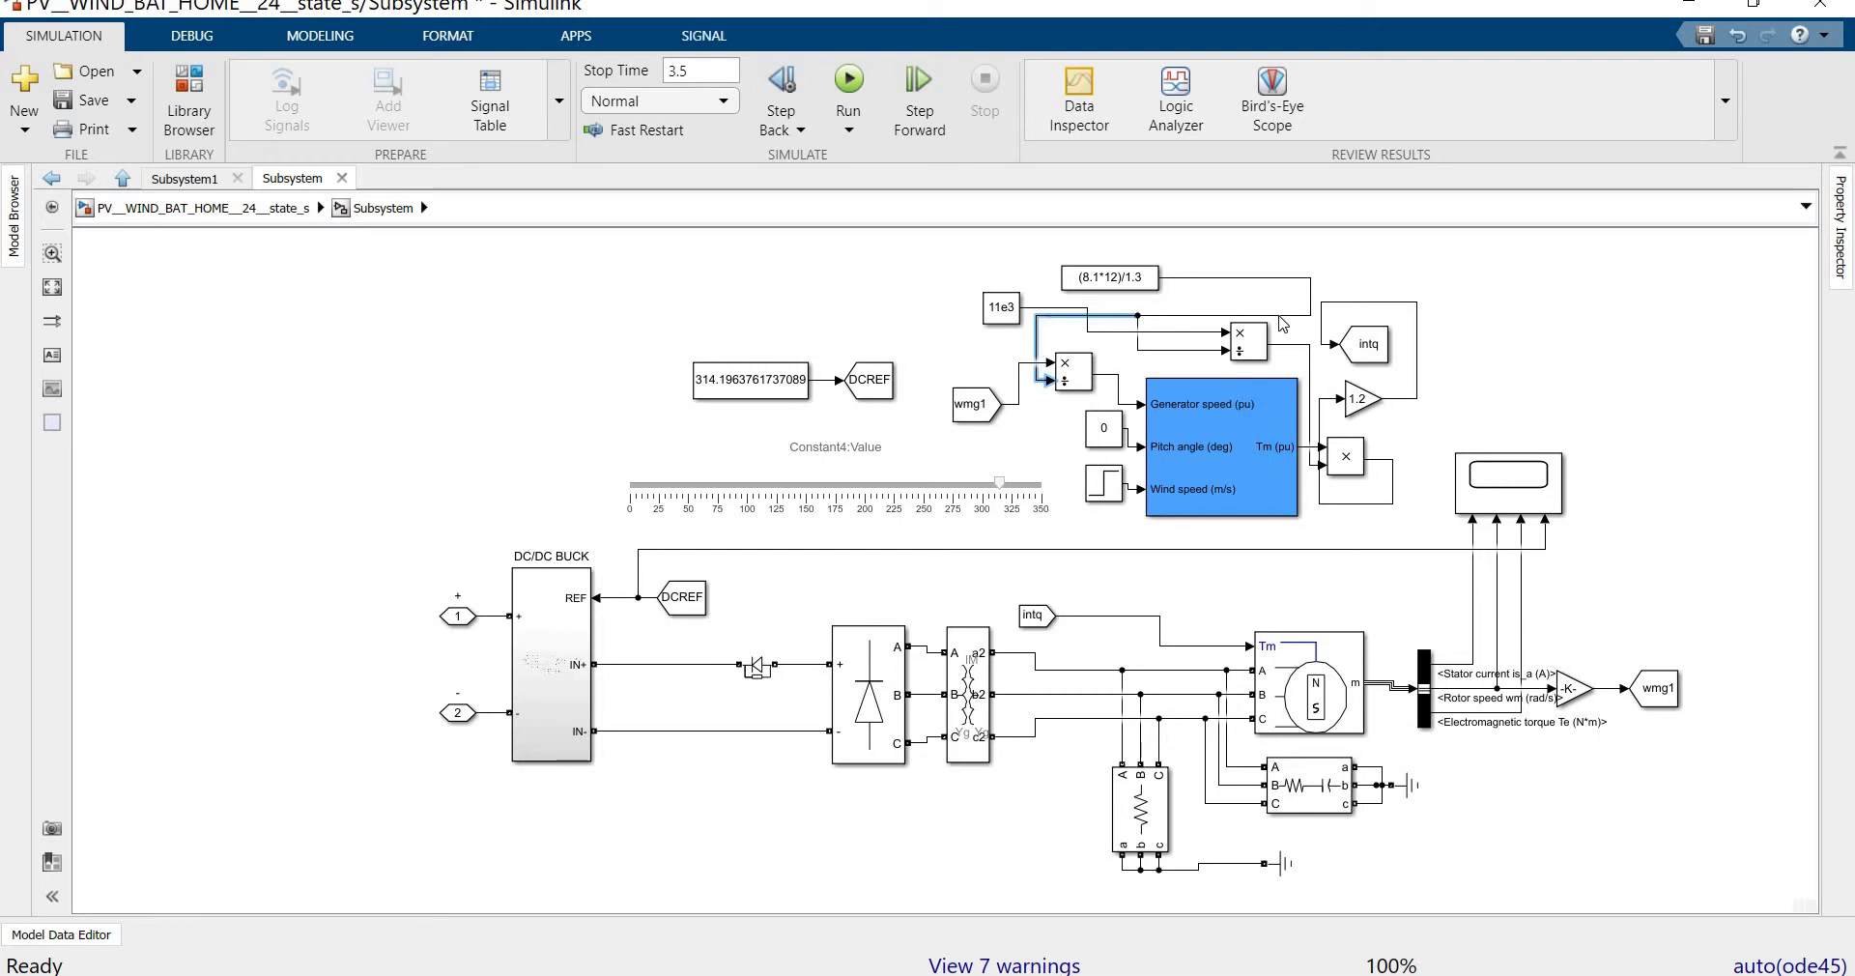
left_click(1193, 417)
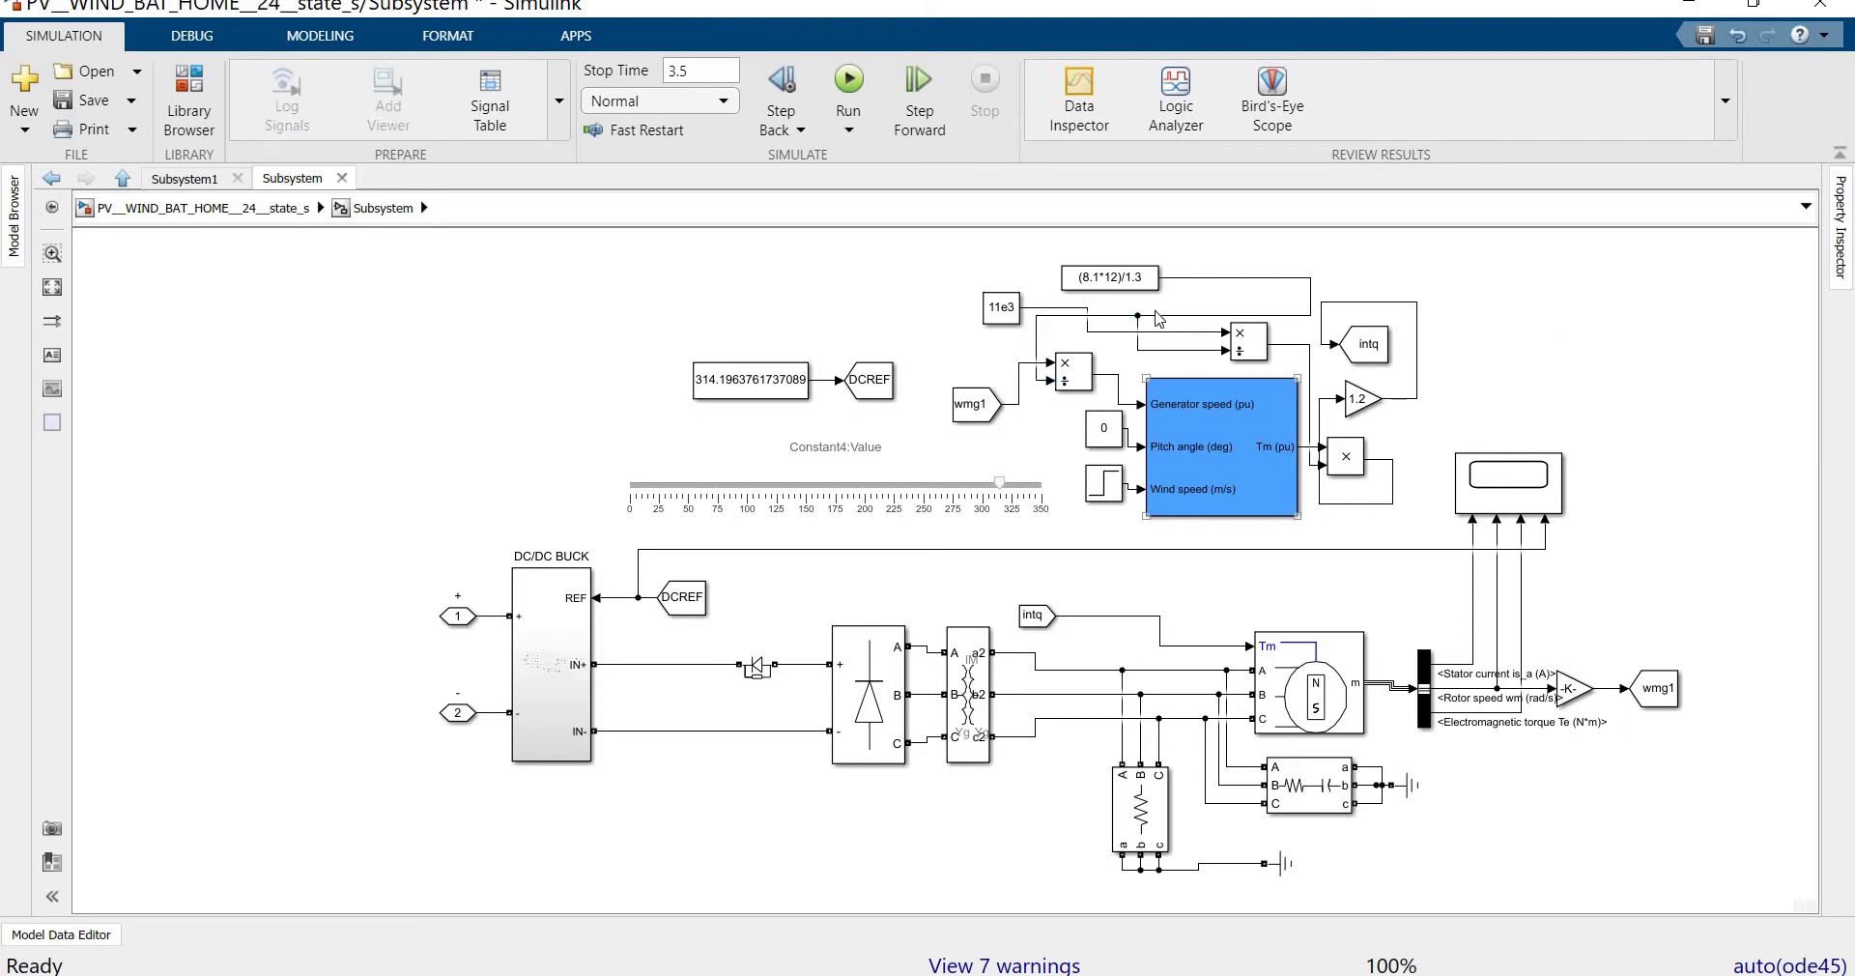
left_click(1124, 300)
left_click(1126, 282)
left_click(1122, 276)
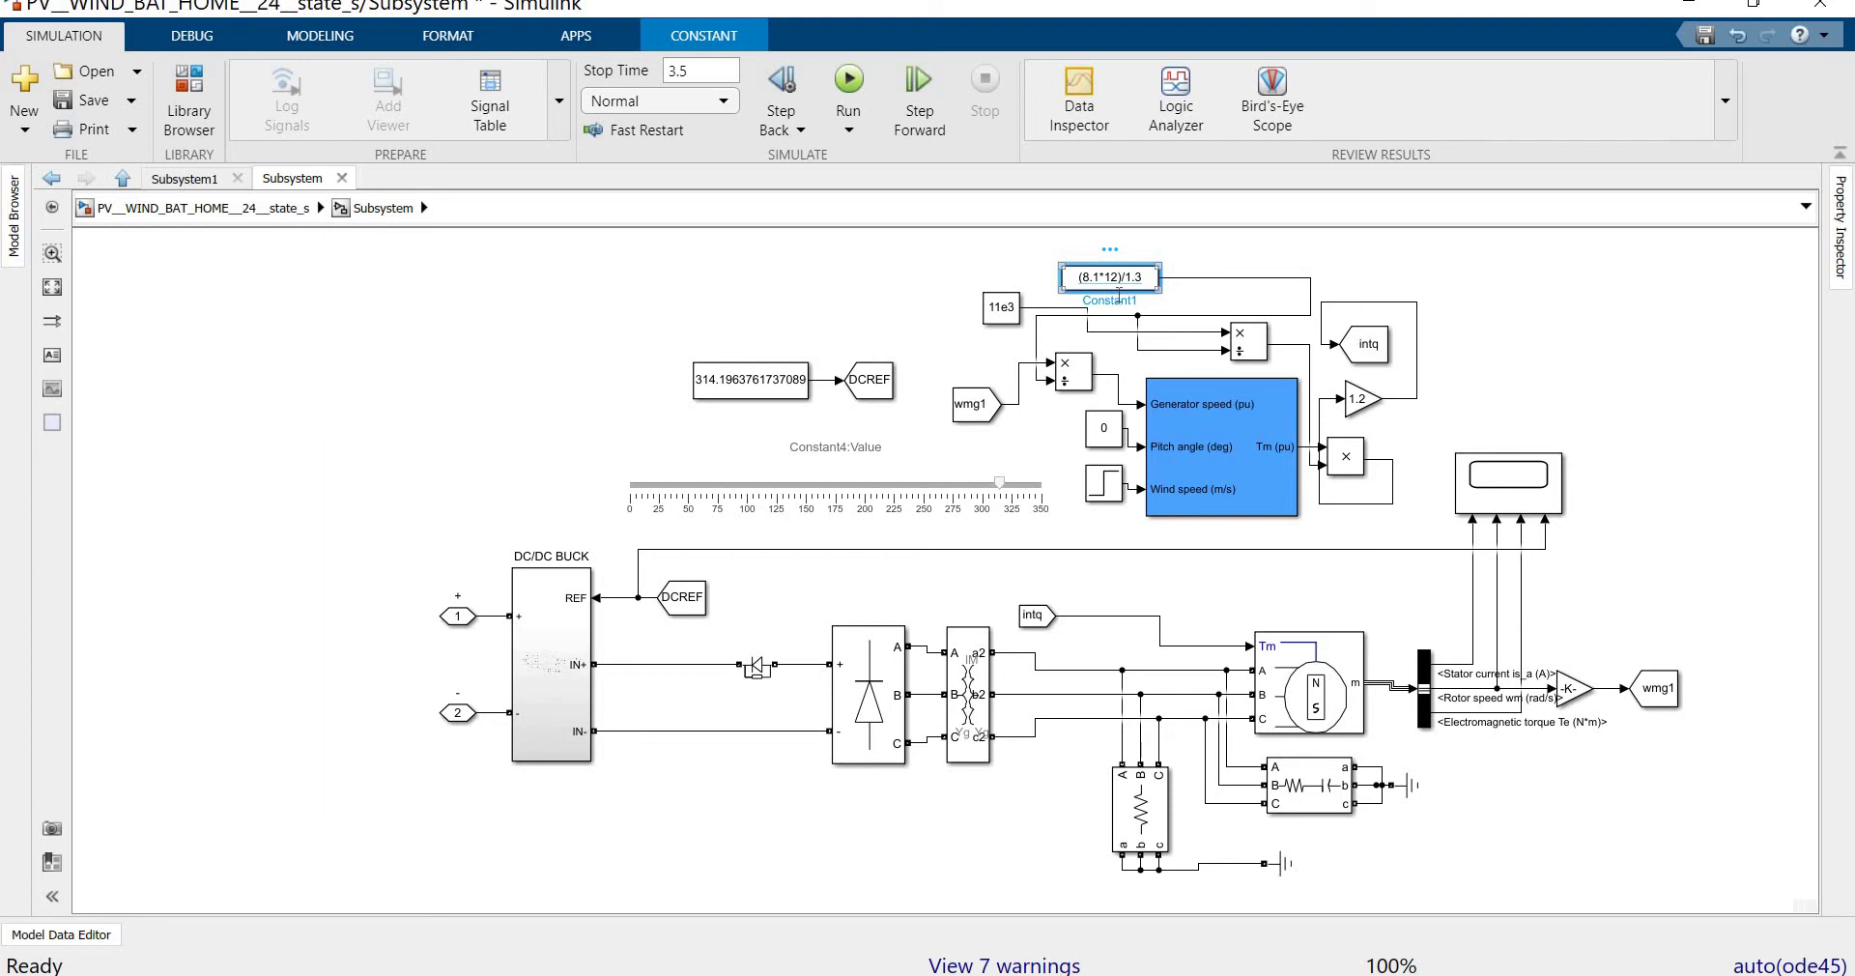
left_click(1187, 439)
double_click(1194, 512)
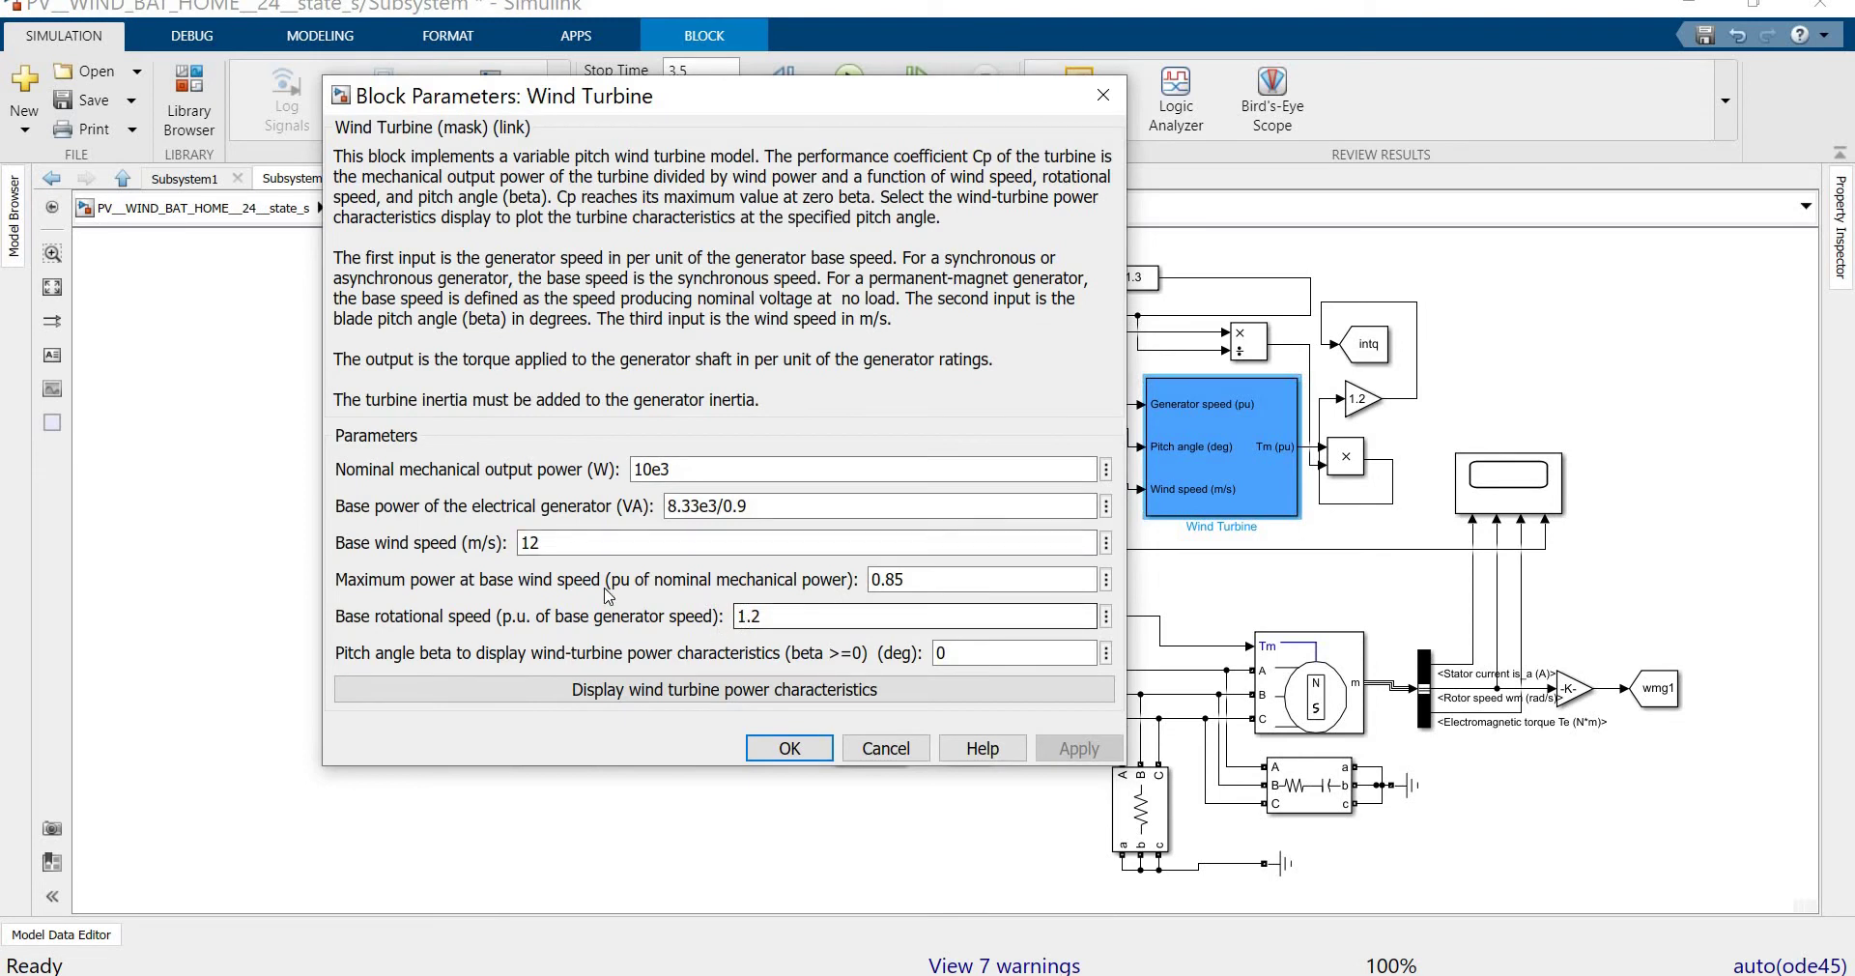
double_click(548, 542)
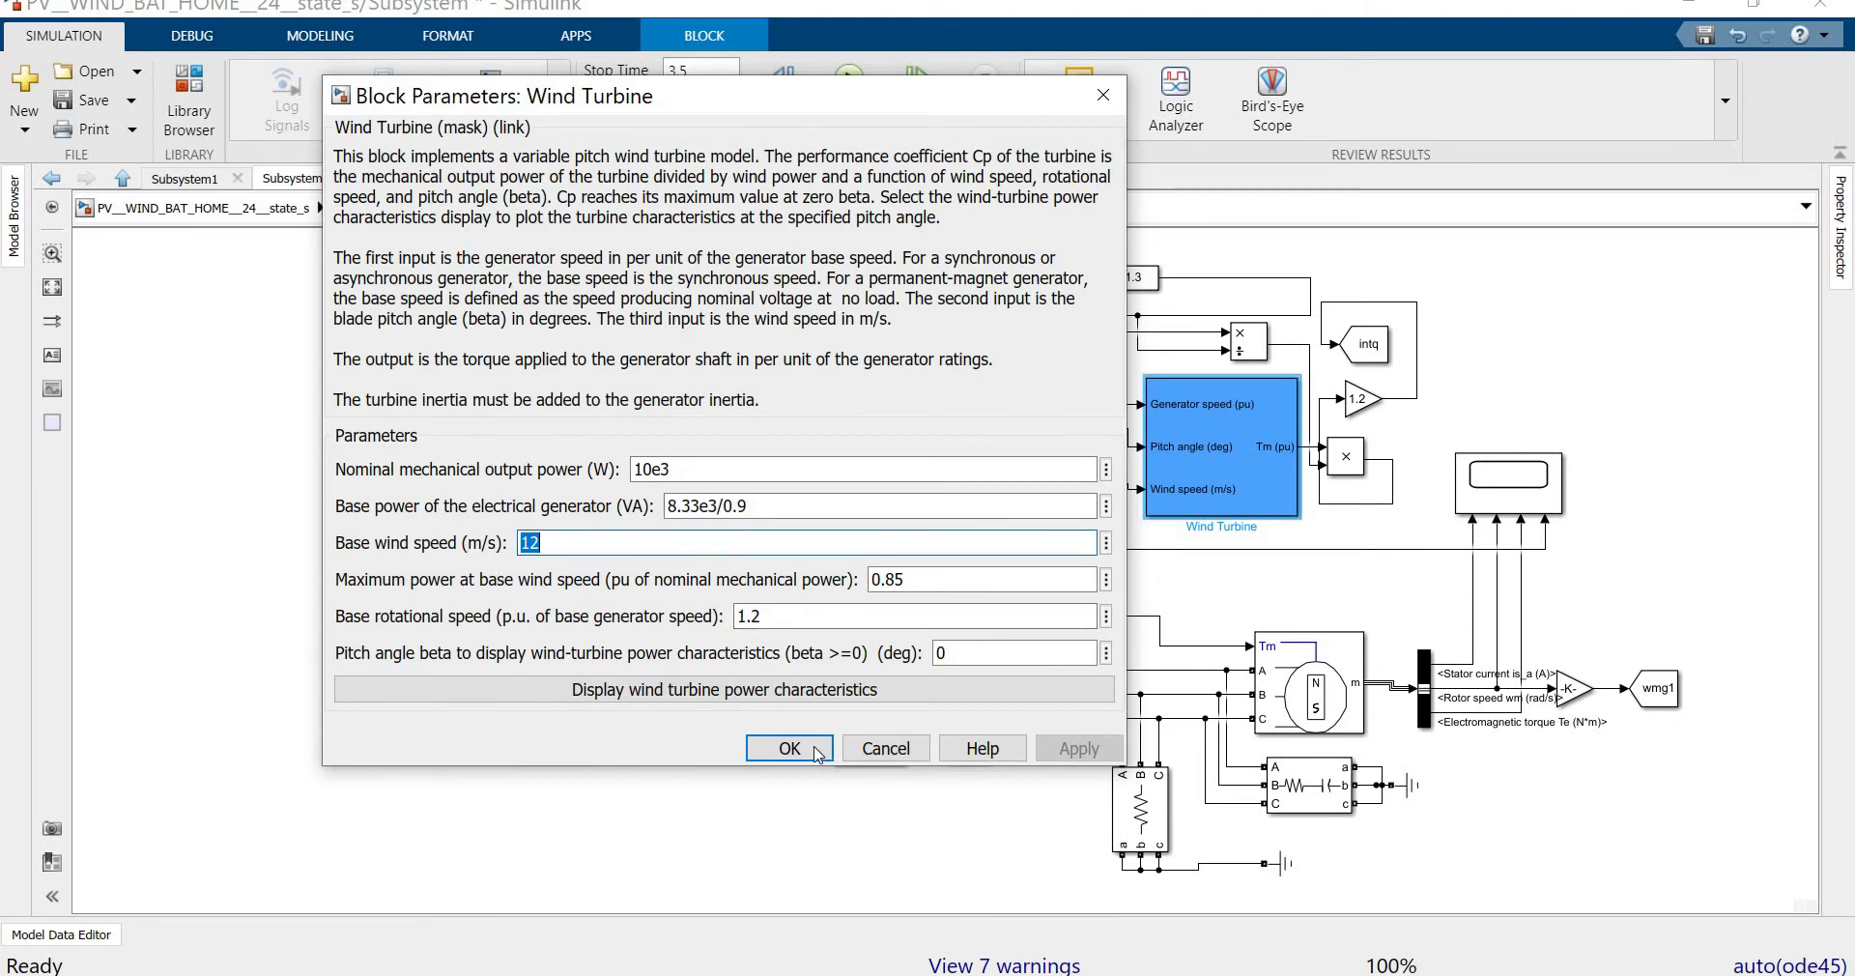
left_click(789, 749)
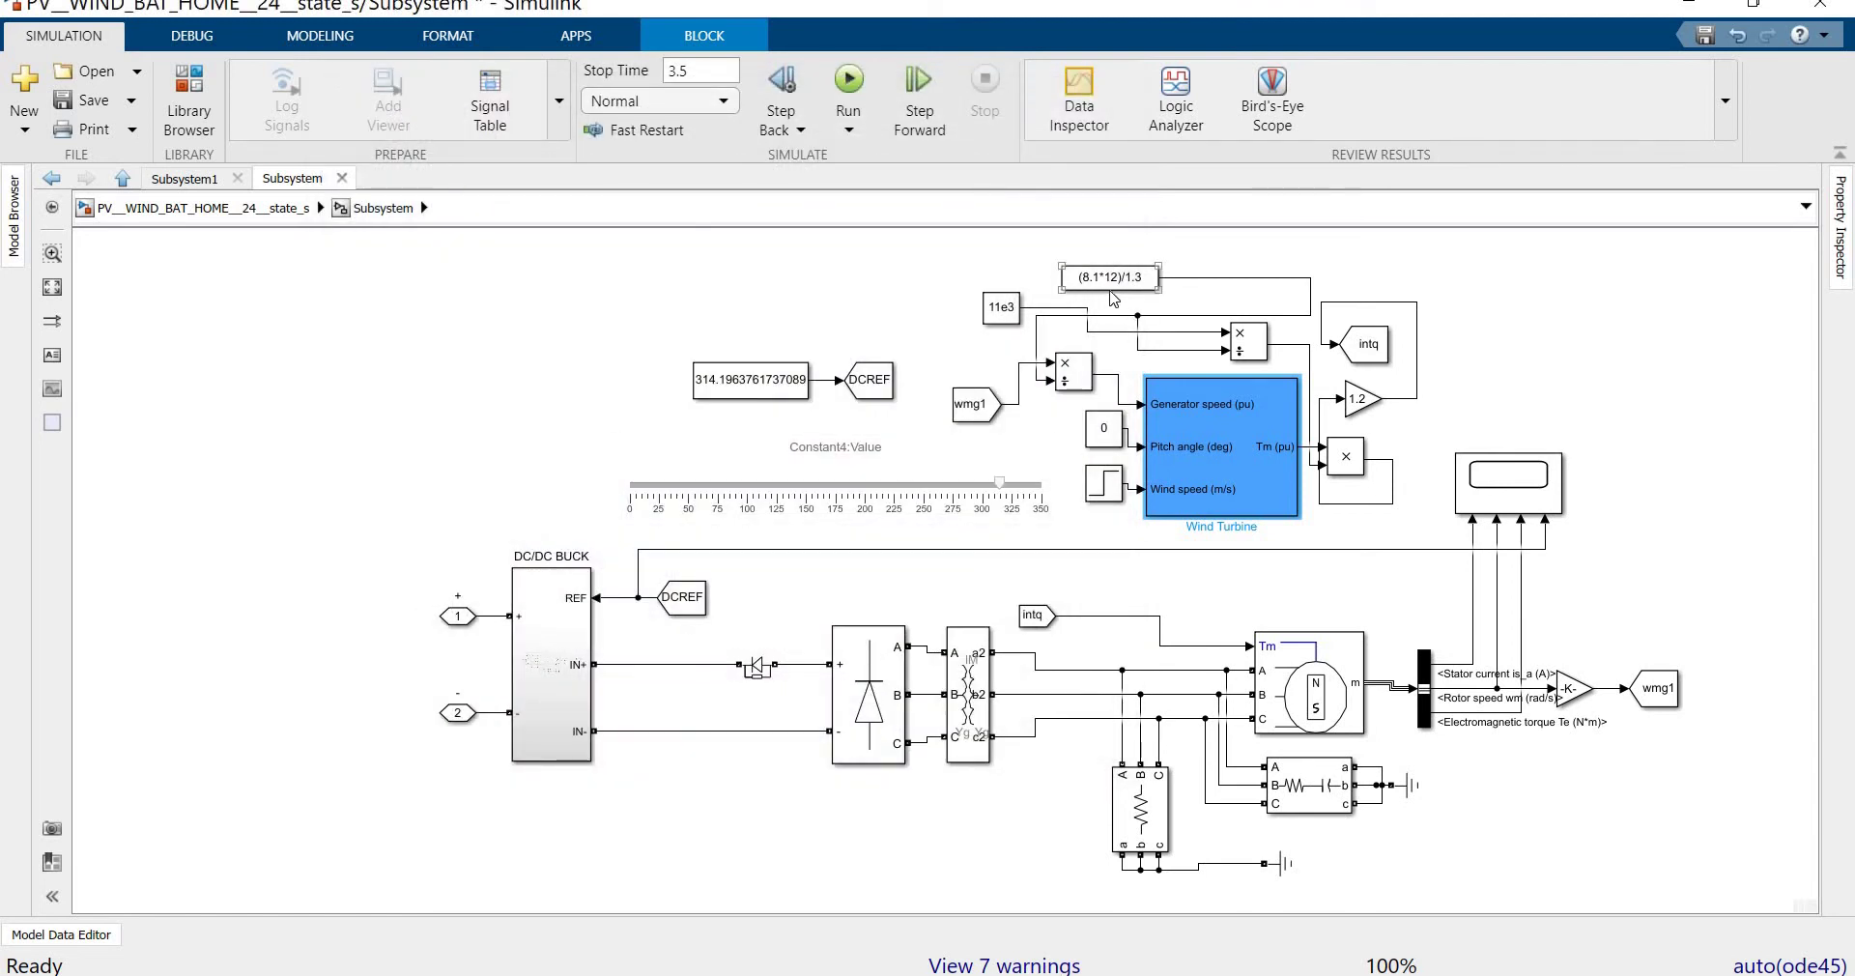
Trace the turbine torque path and the rotor speed signal, and view the parameters of the Gain block before wmg1
left_click(1248, 348)
left_click(1334, 520)
left_click(1512, 688)
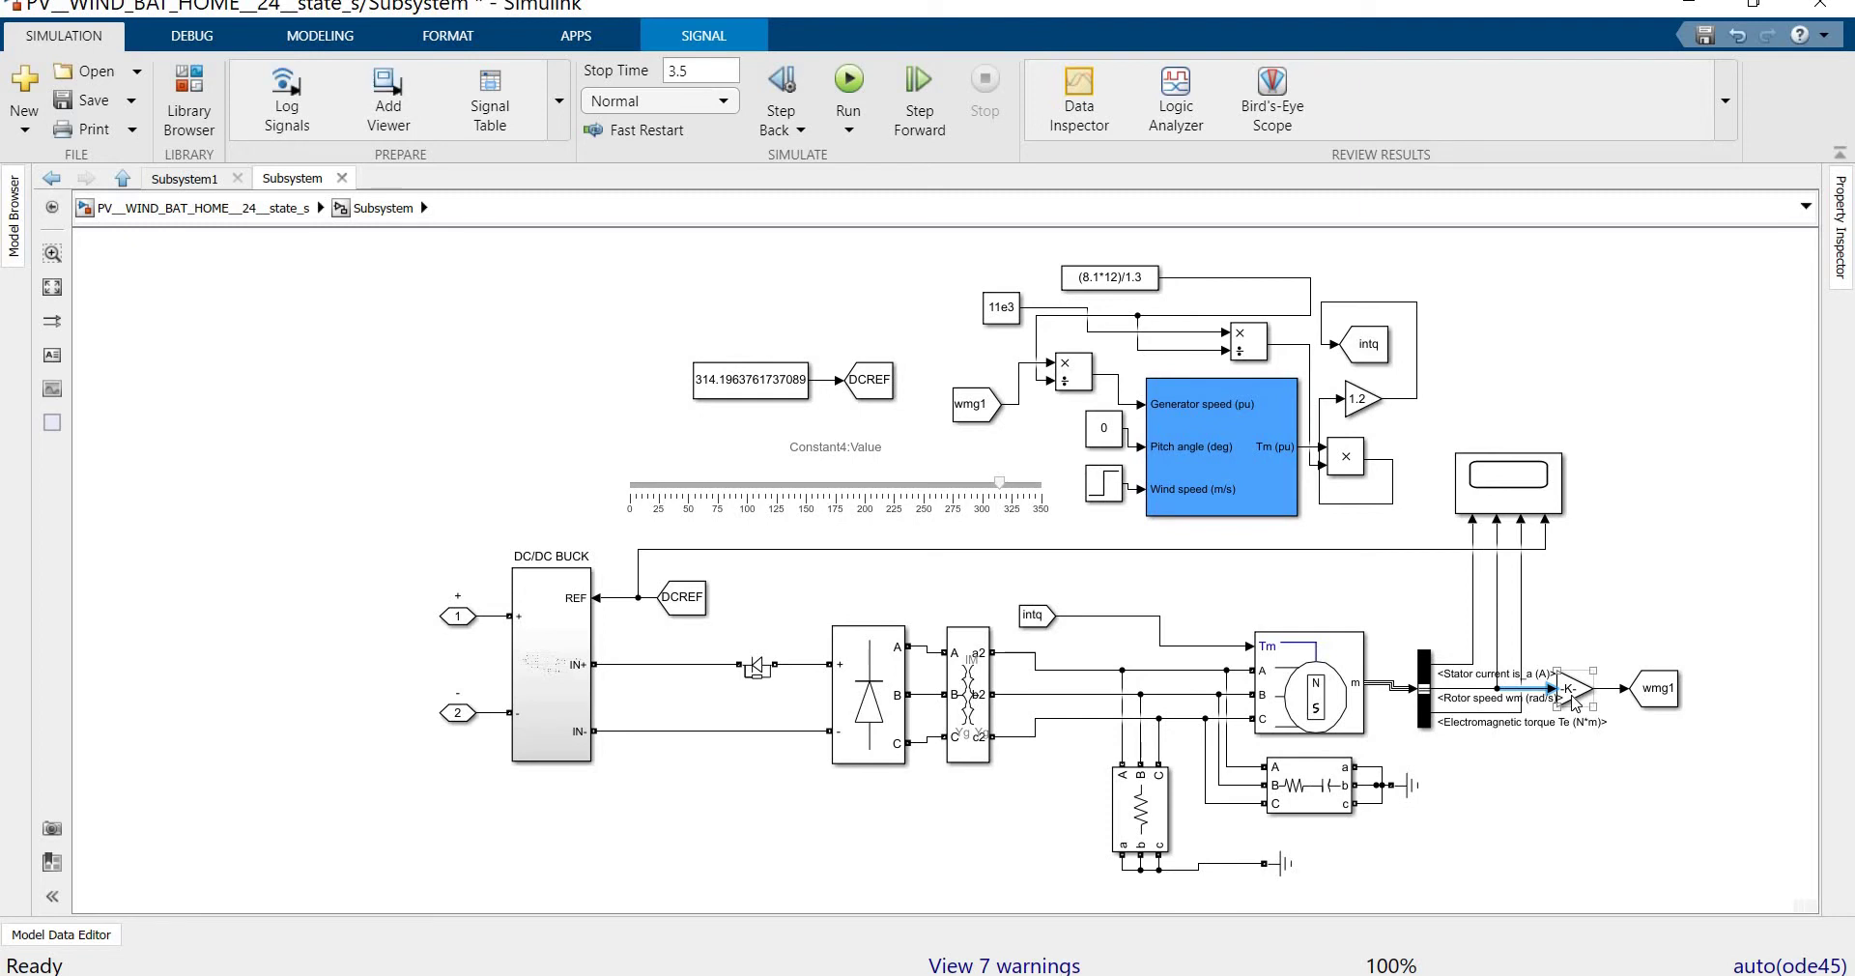
left_click(1569, 688)
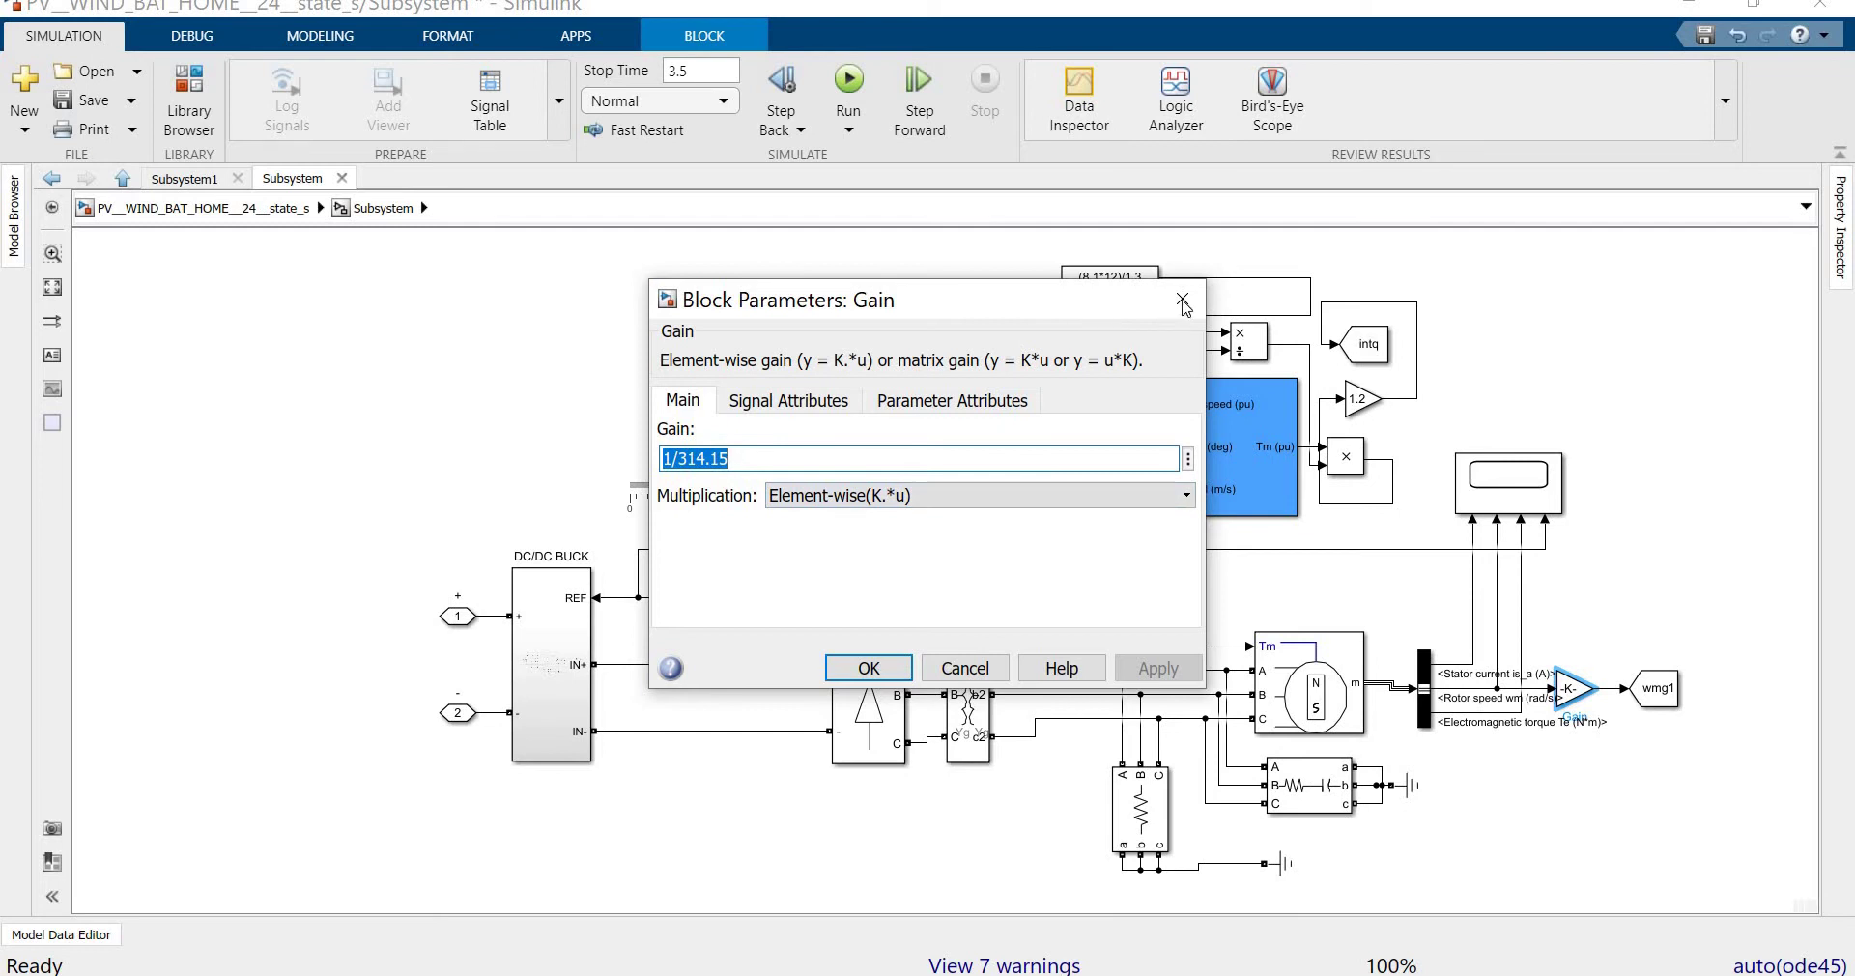
key("Escape")
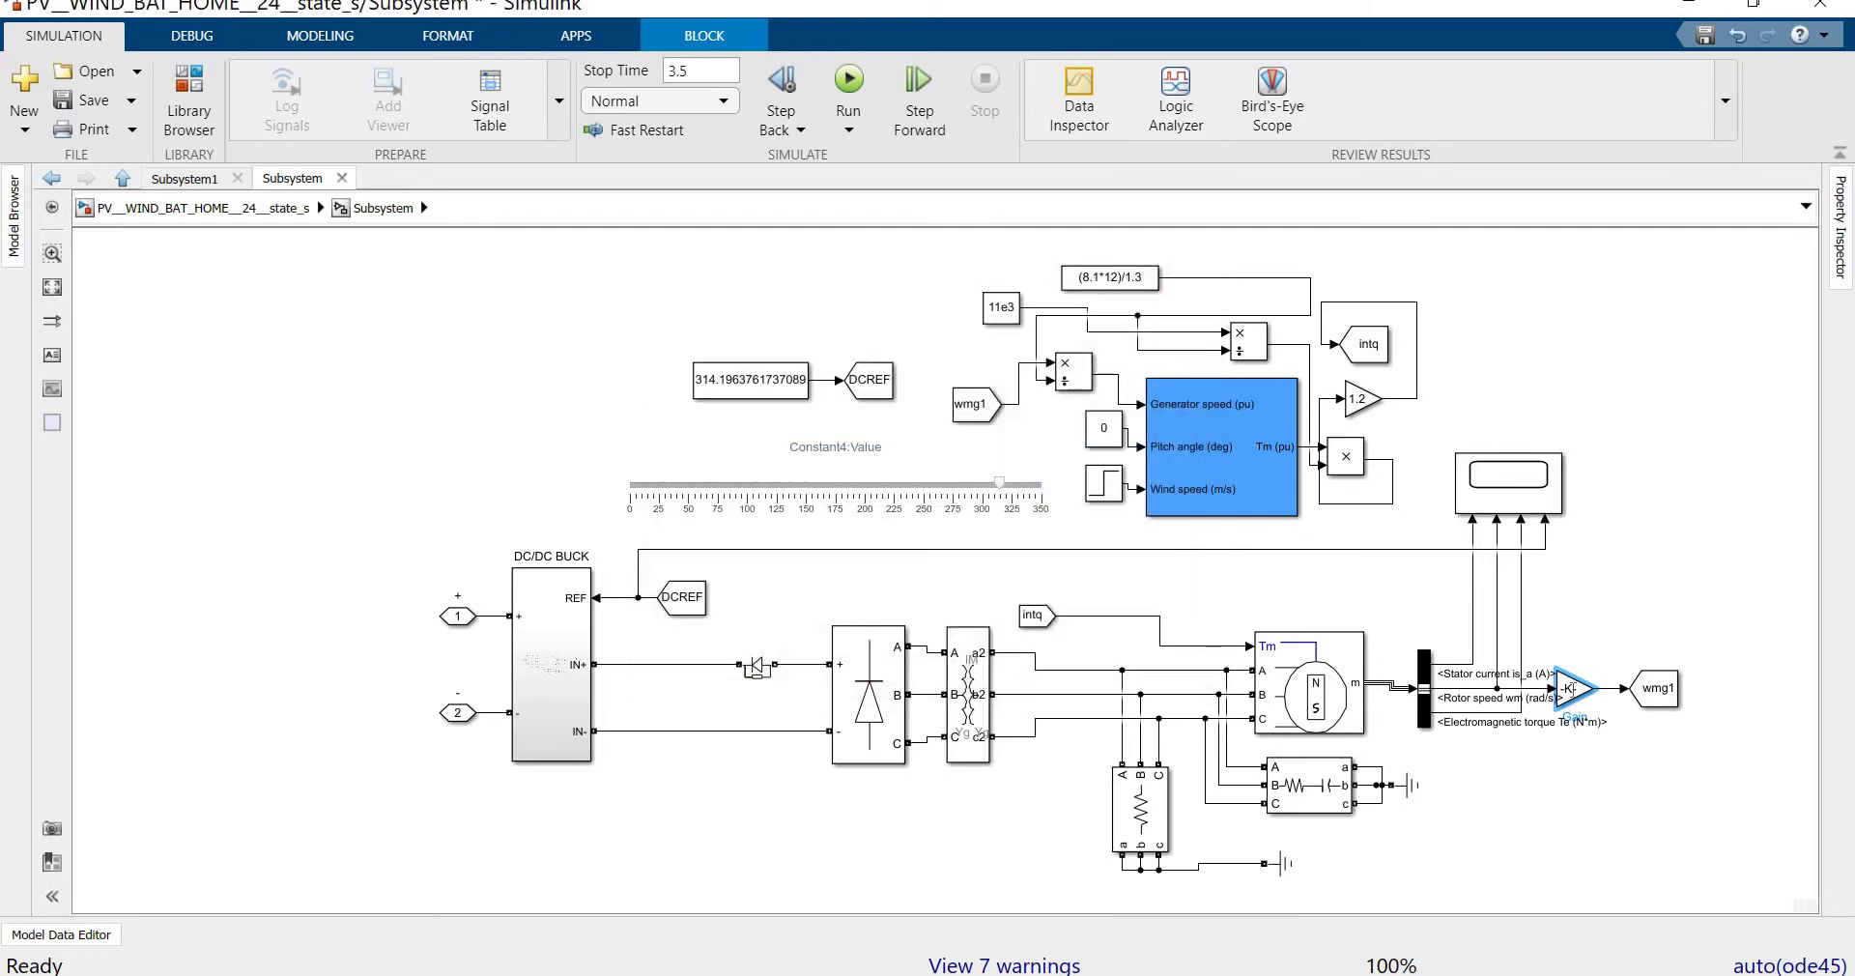
Trace the wmg1 signal from its Goto tag to the From tag on the turbine's generator speed input
left_click(1657, 697)
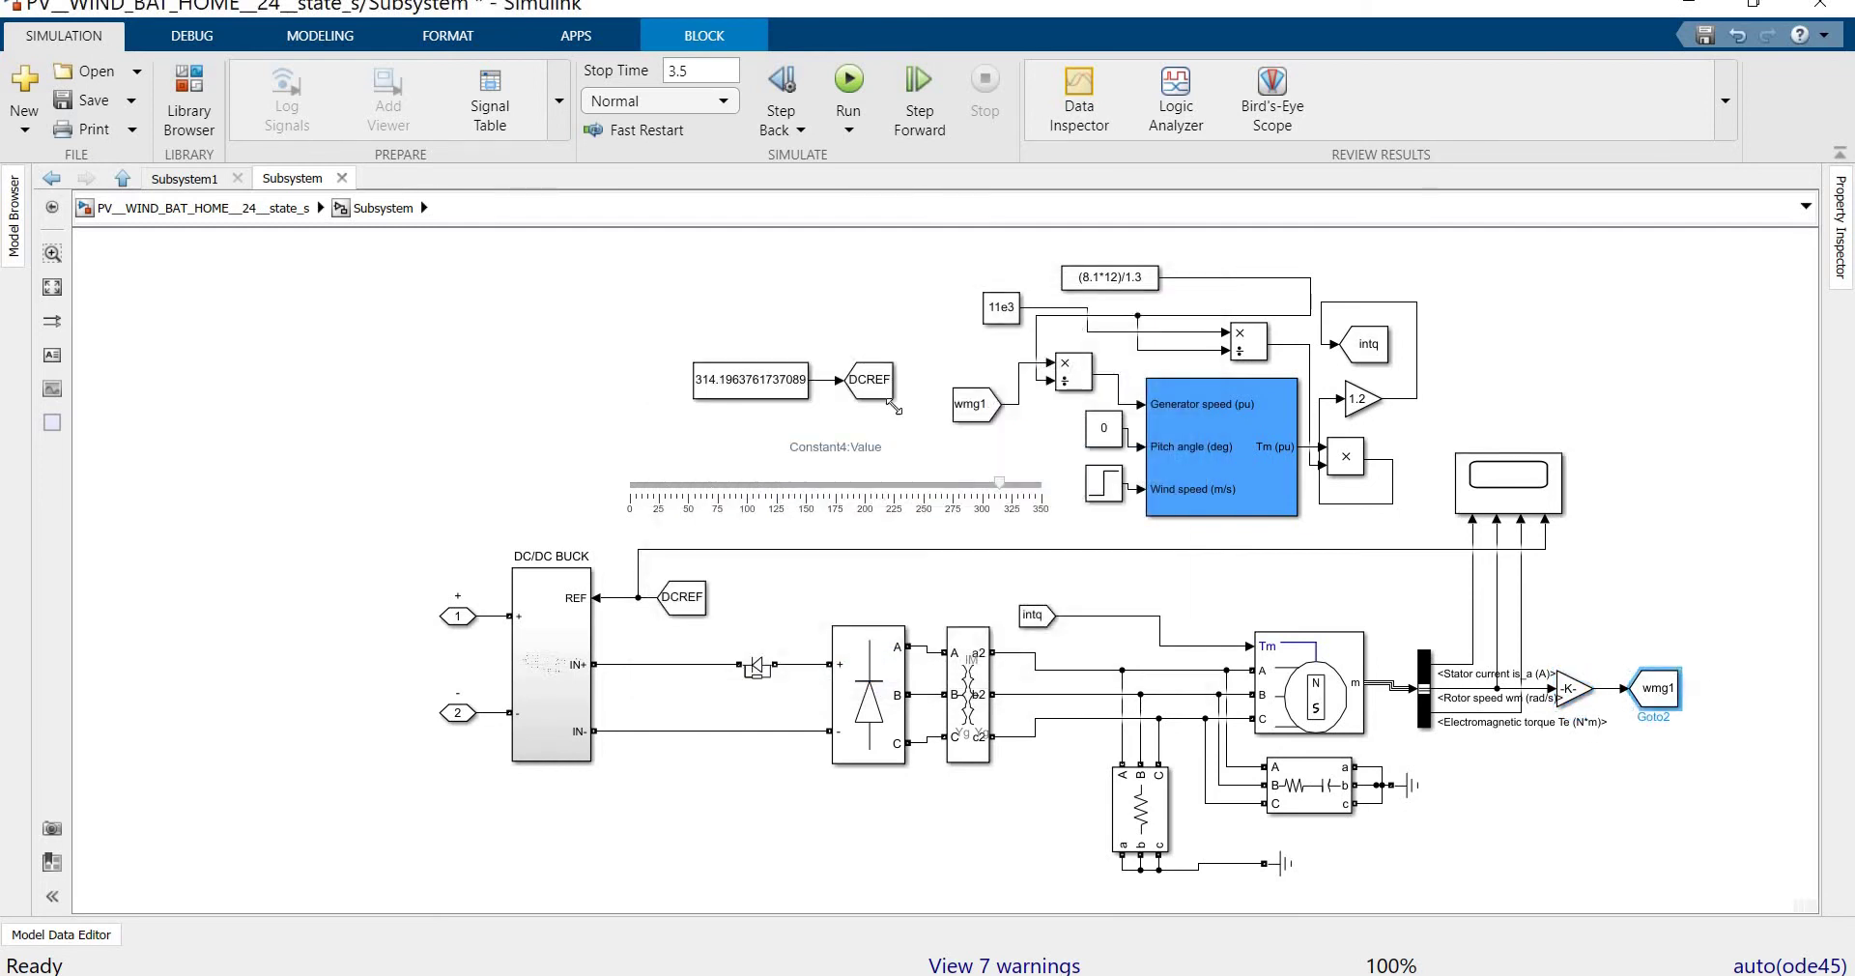
left_click(974, 408)
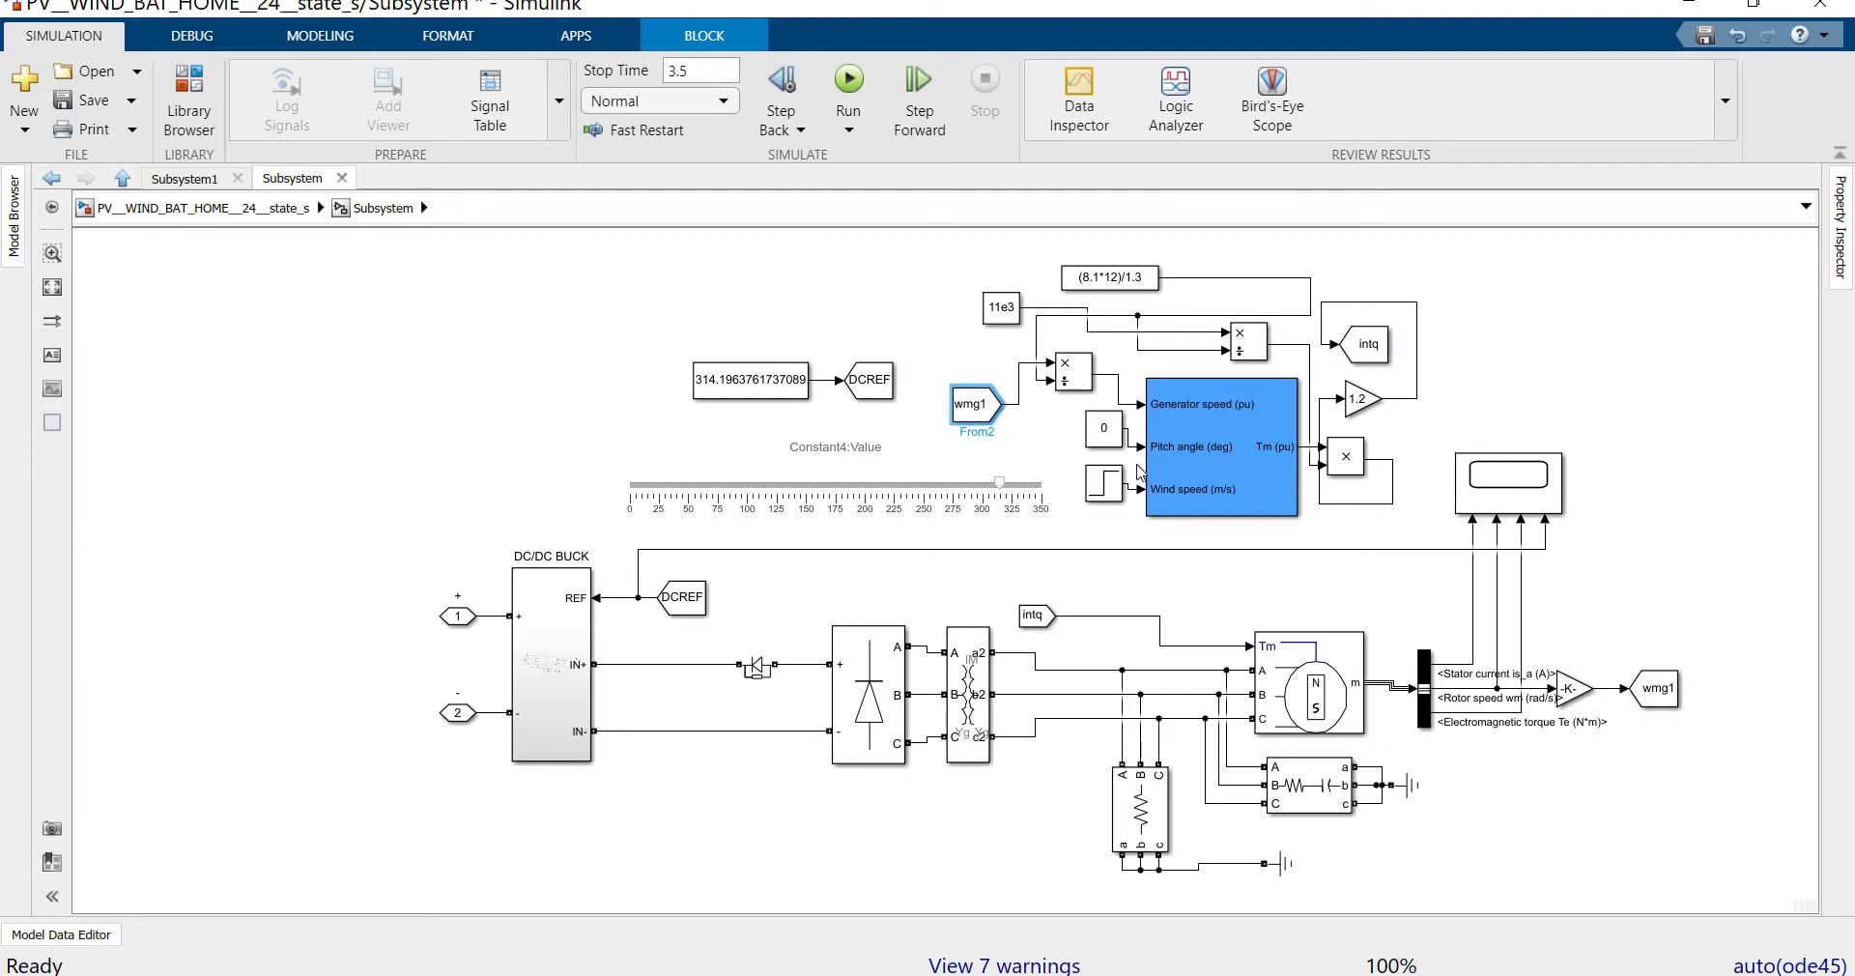
left_click(1227, 450)
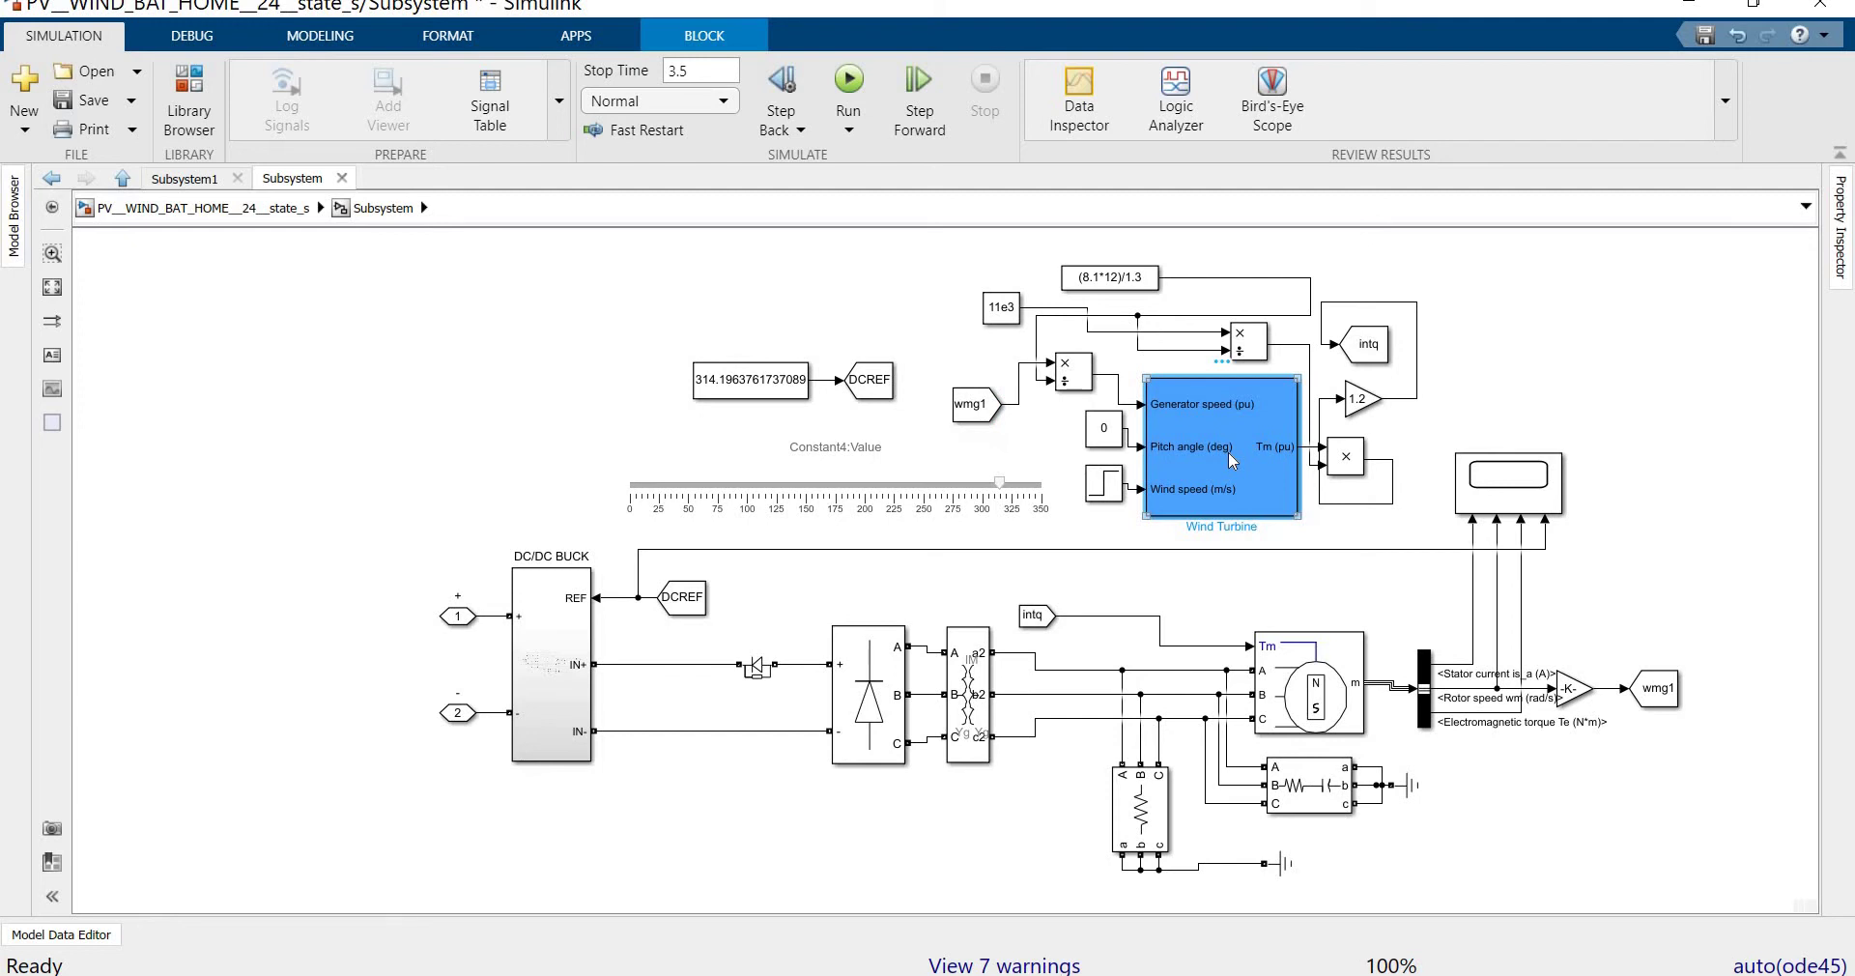
left_click(1014, 321)
Review the configuration parameters of the Permanent Magnet Synchronous Machine block
left_click(1304, 692)
left_click(1304, 691)
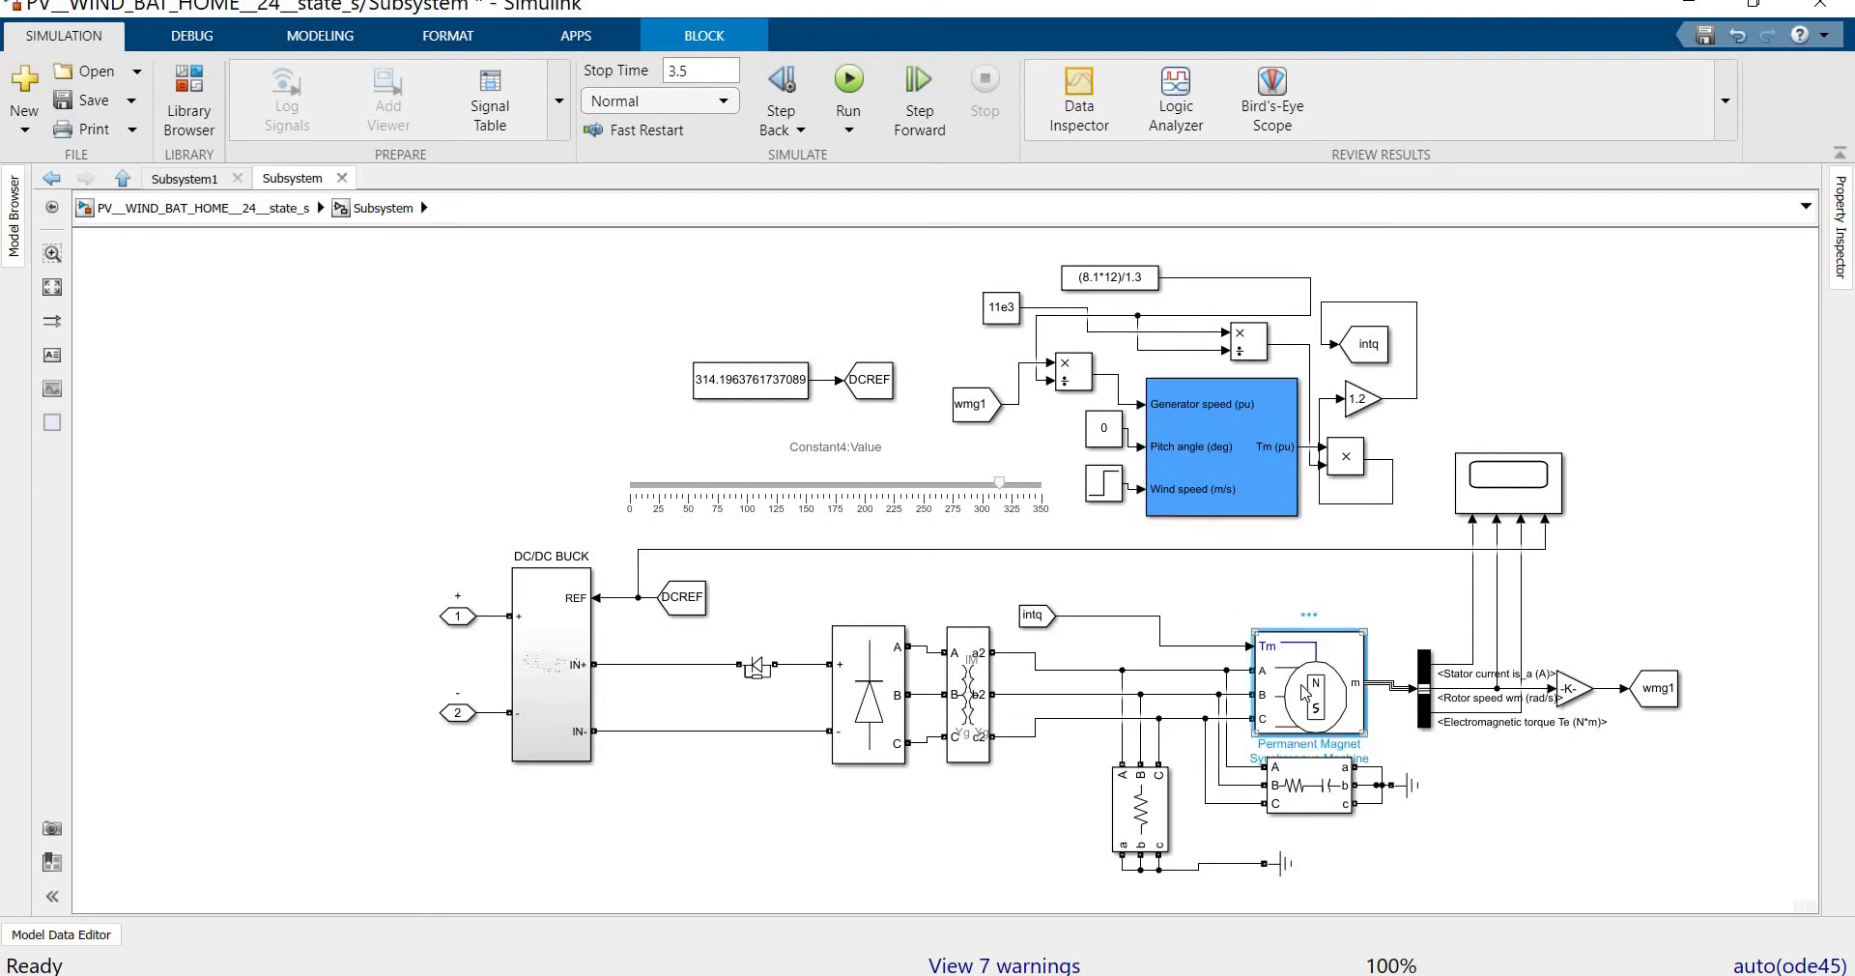
double_click(1306, 692)
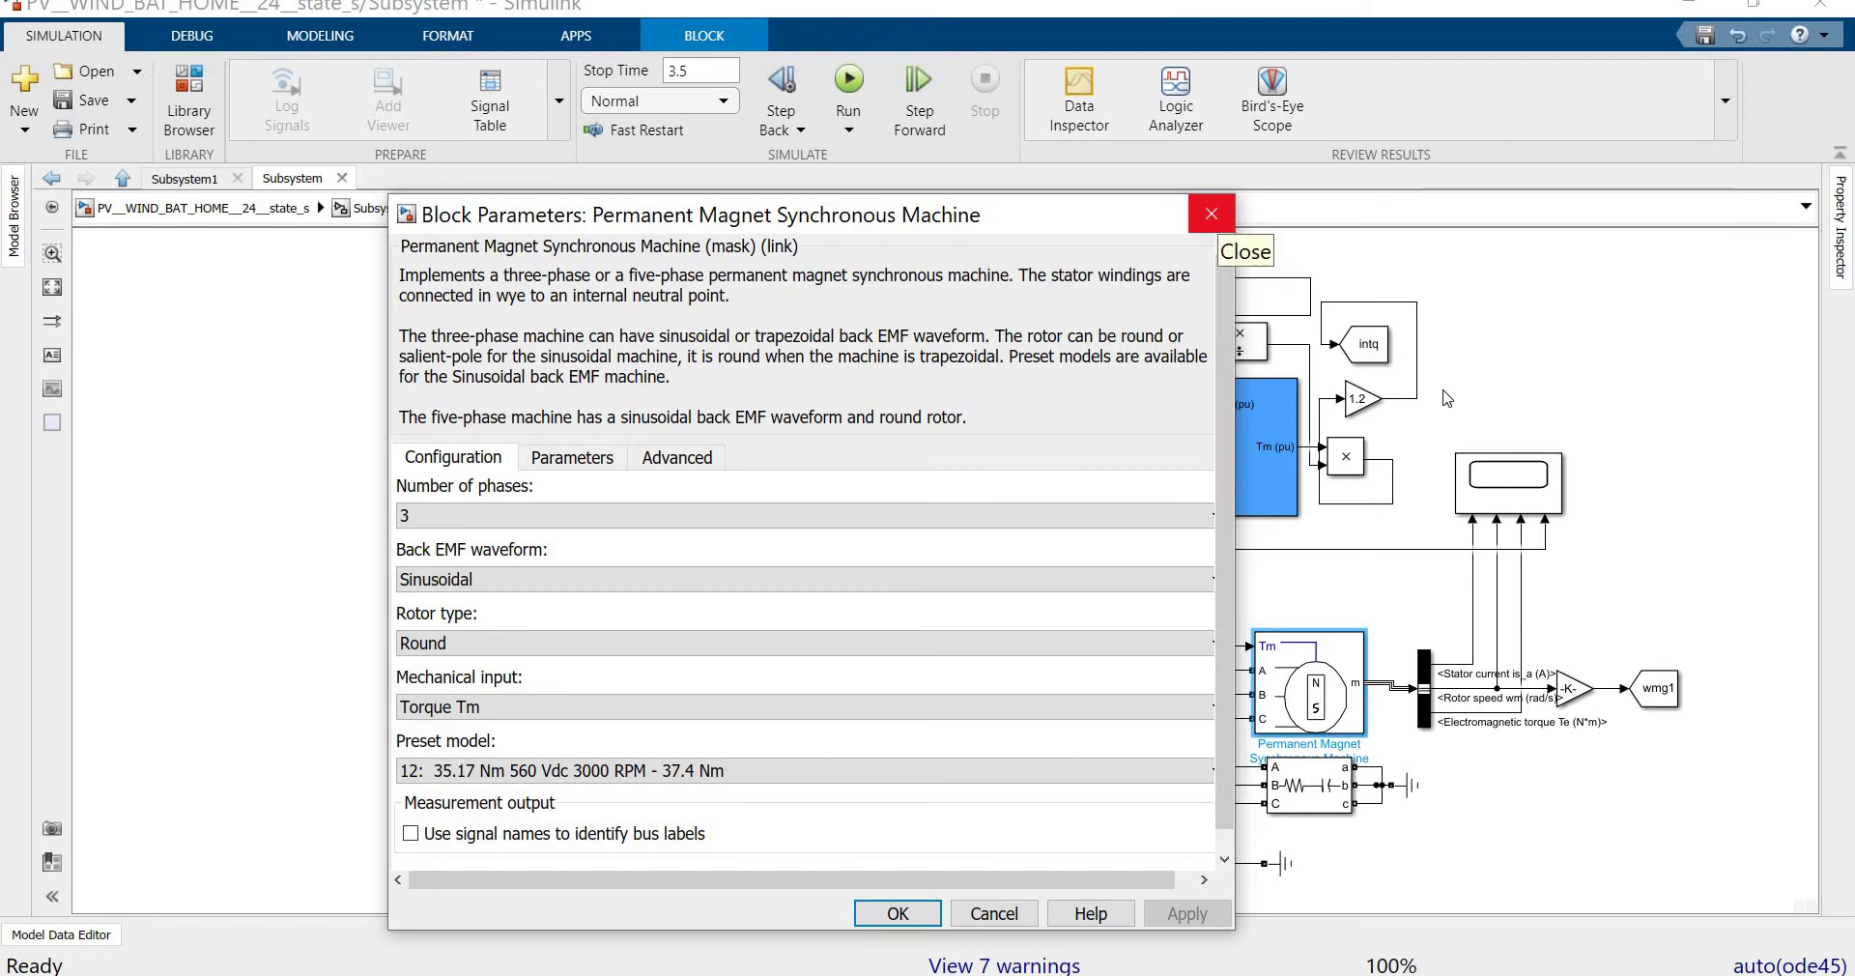
left_click(1219, 222)
left_click(1250, 398)
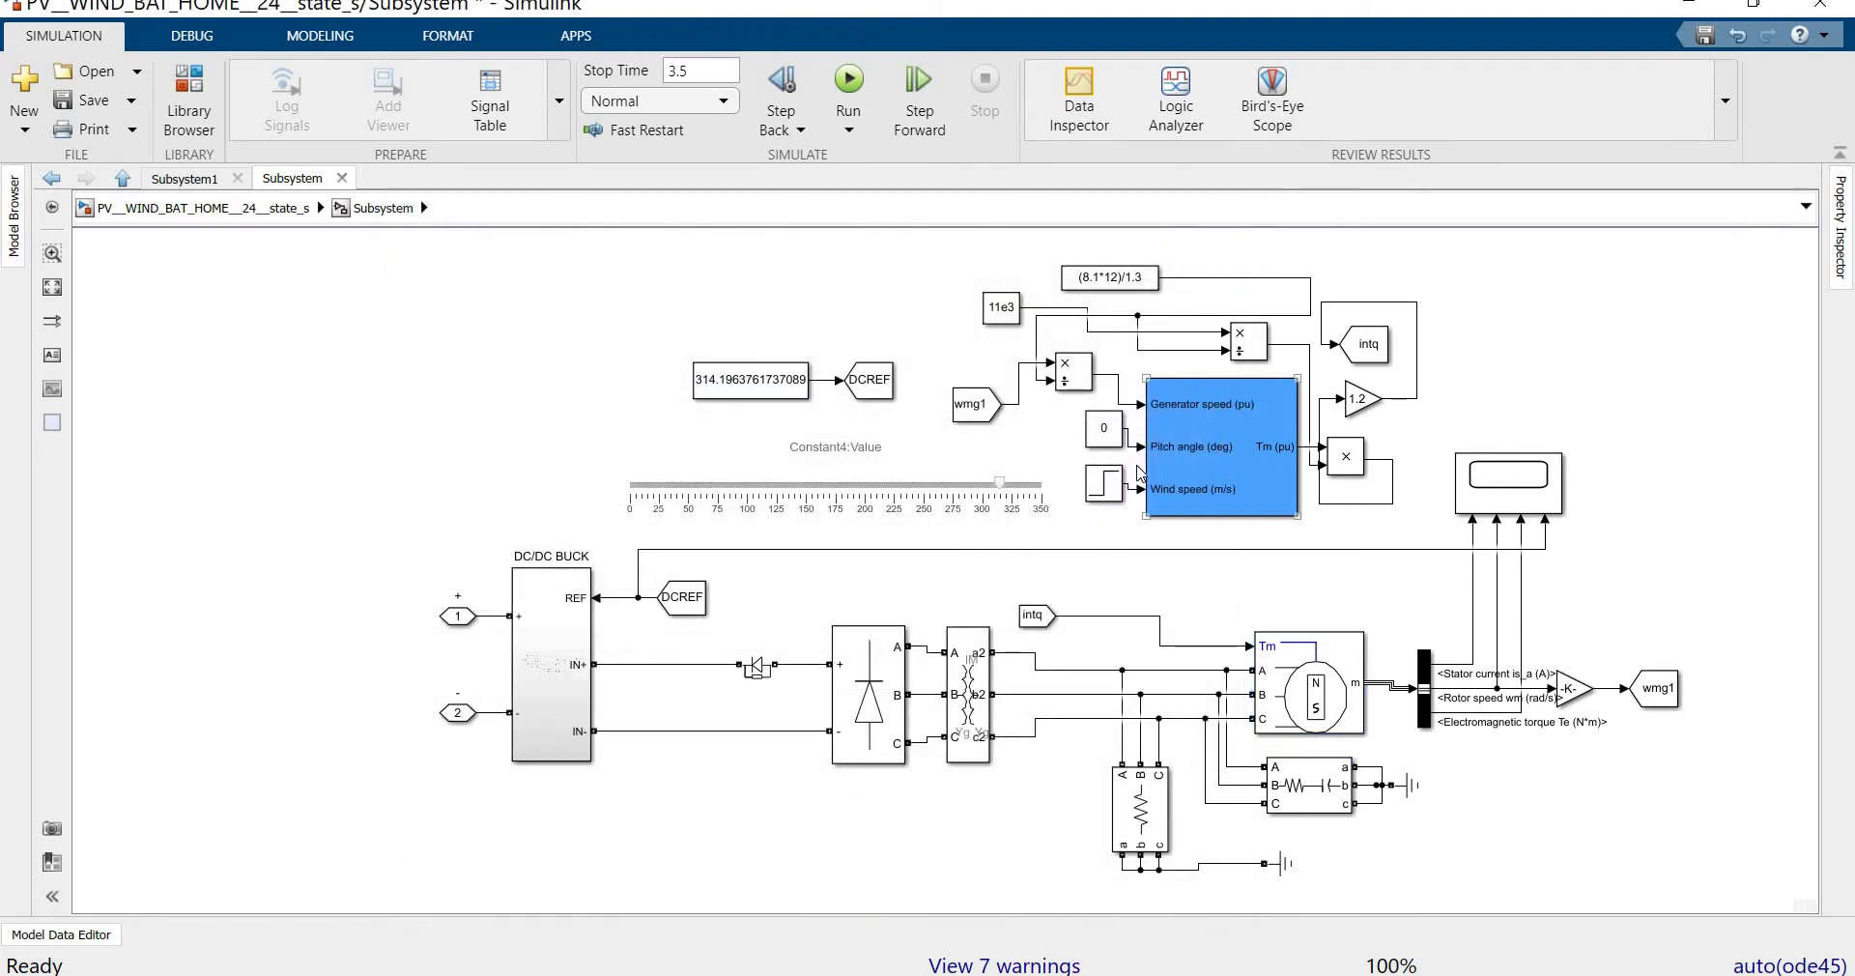
Examine the two Three-Phase Series RLC Branch blocks connected to the synchronous machine's output
left_click(1333, 512)
left_click(1297, 685)
left_click(1297, 797)
left_click(1297, 797)
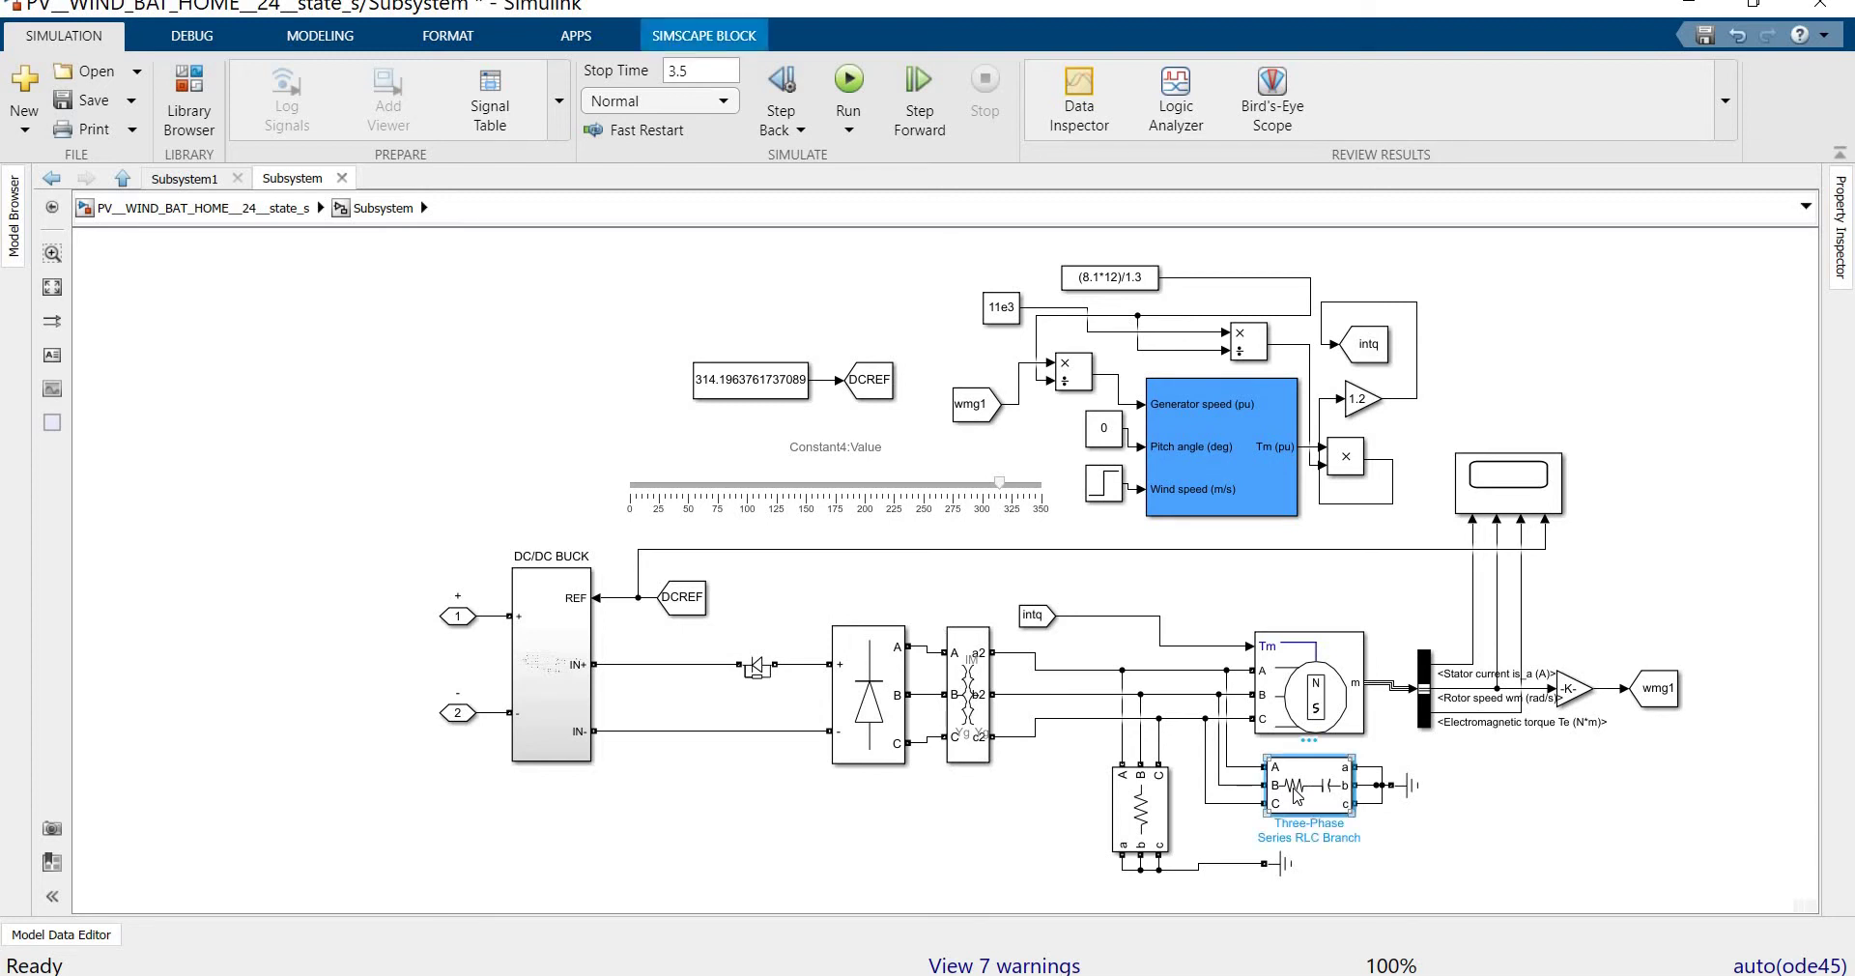
left_click(1147, 804)
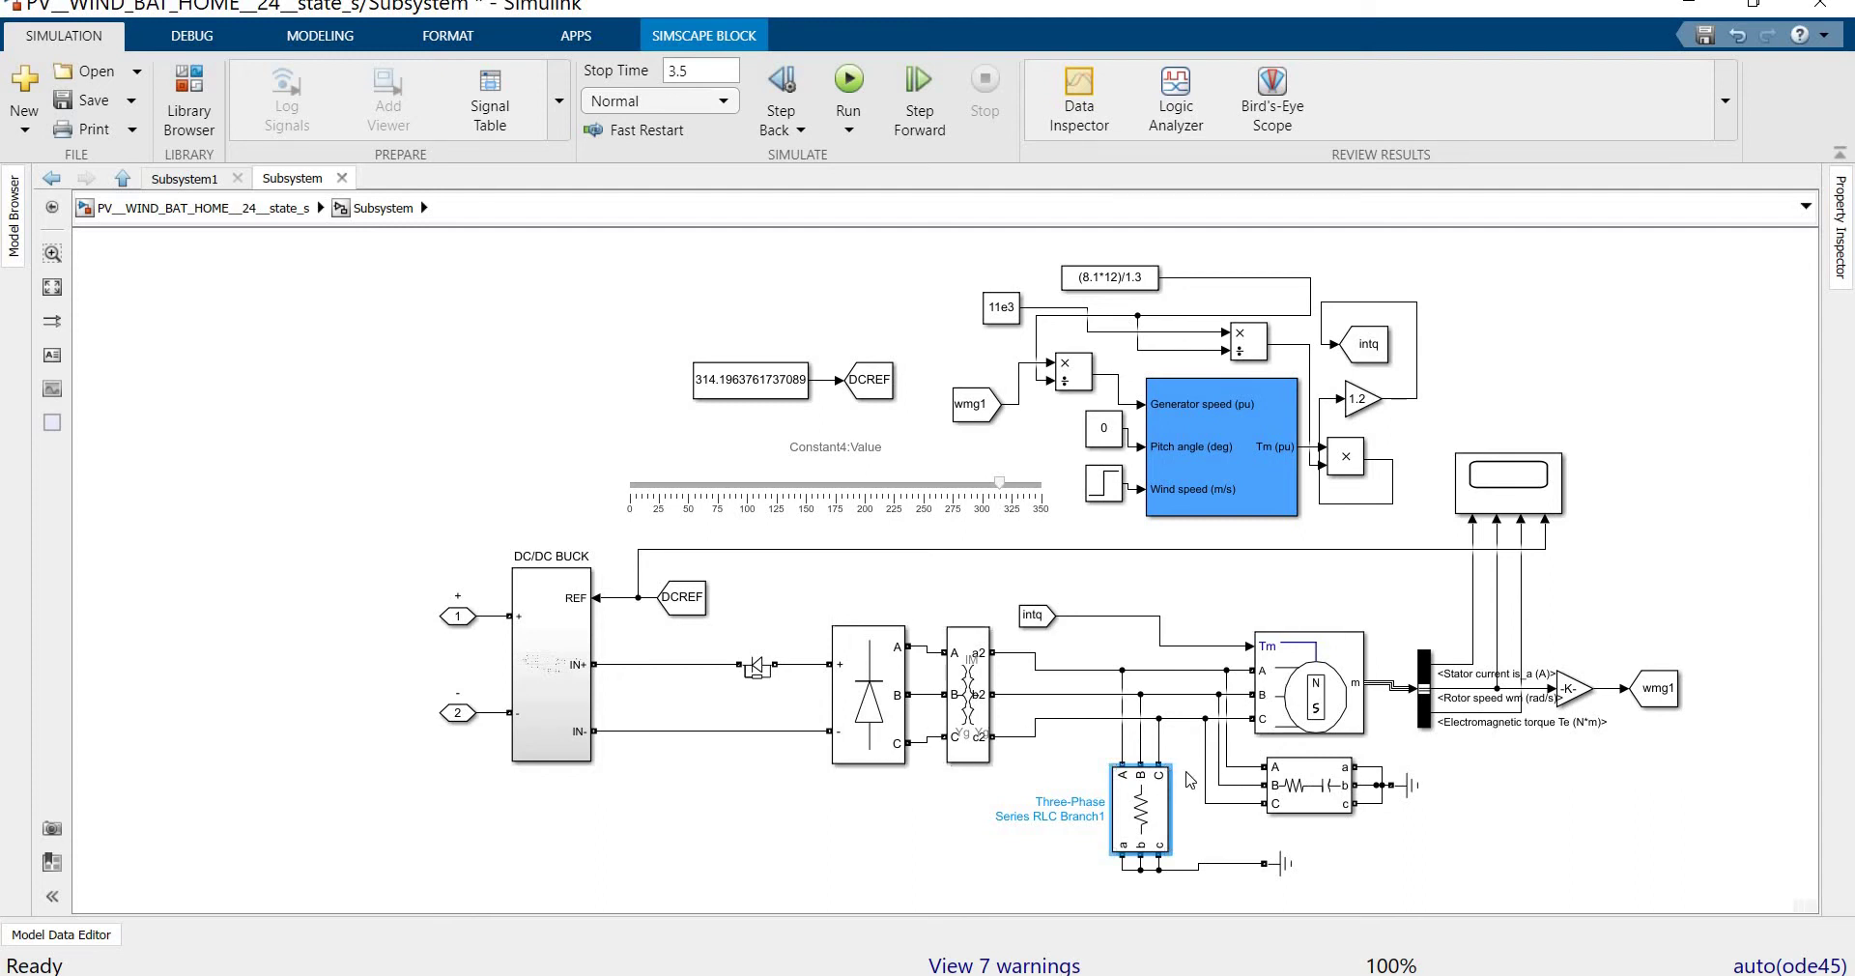
Bring up the Scope2 window to view its simulation waveforms
left_click(939, 856)
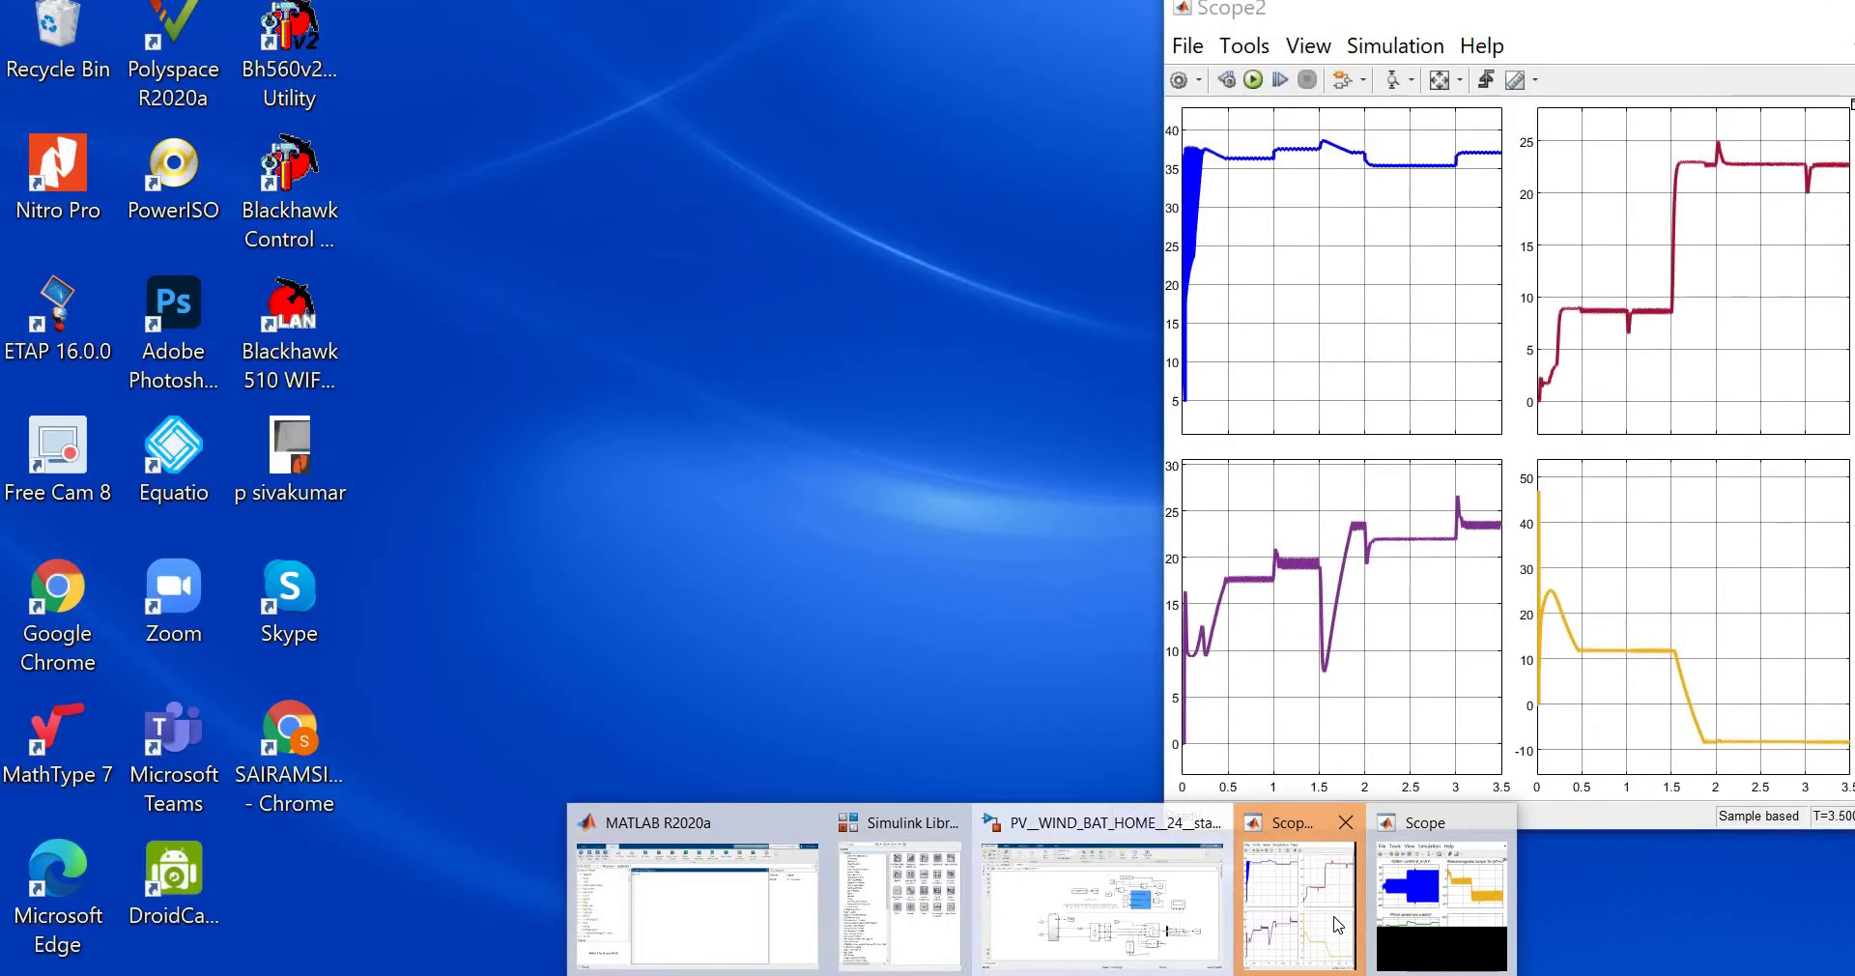
left_click(1338, 924)
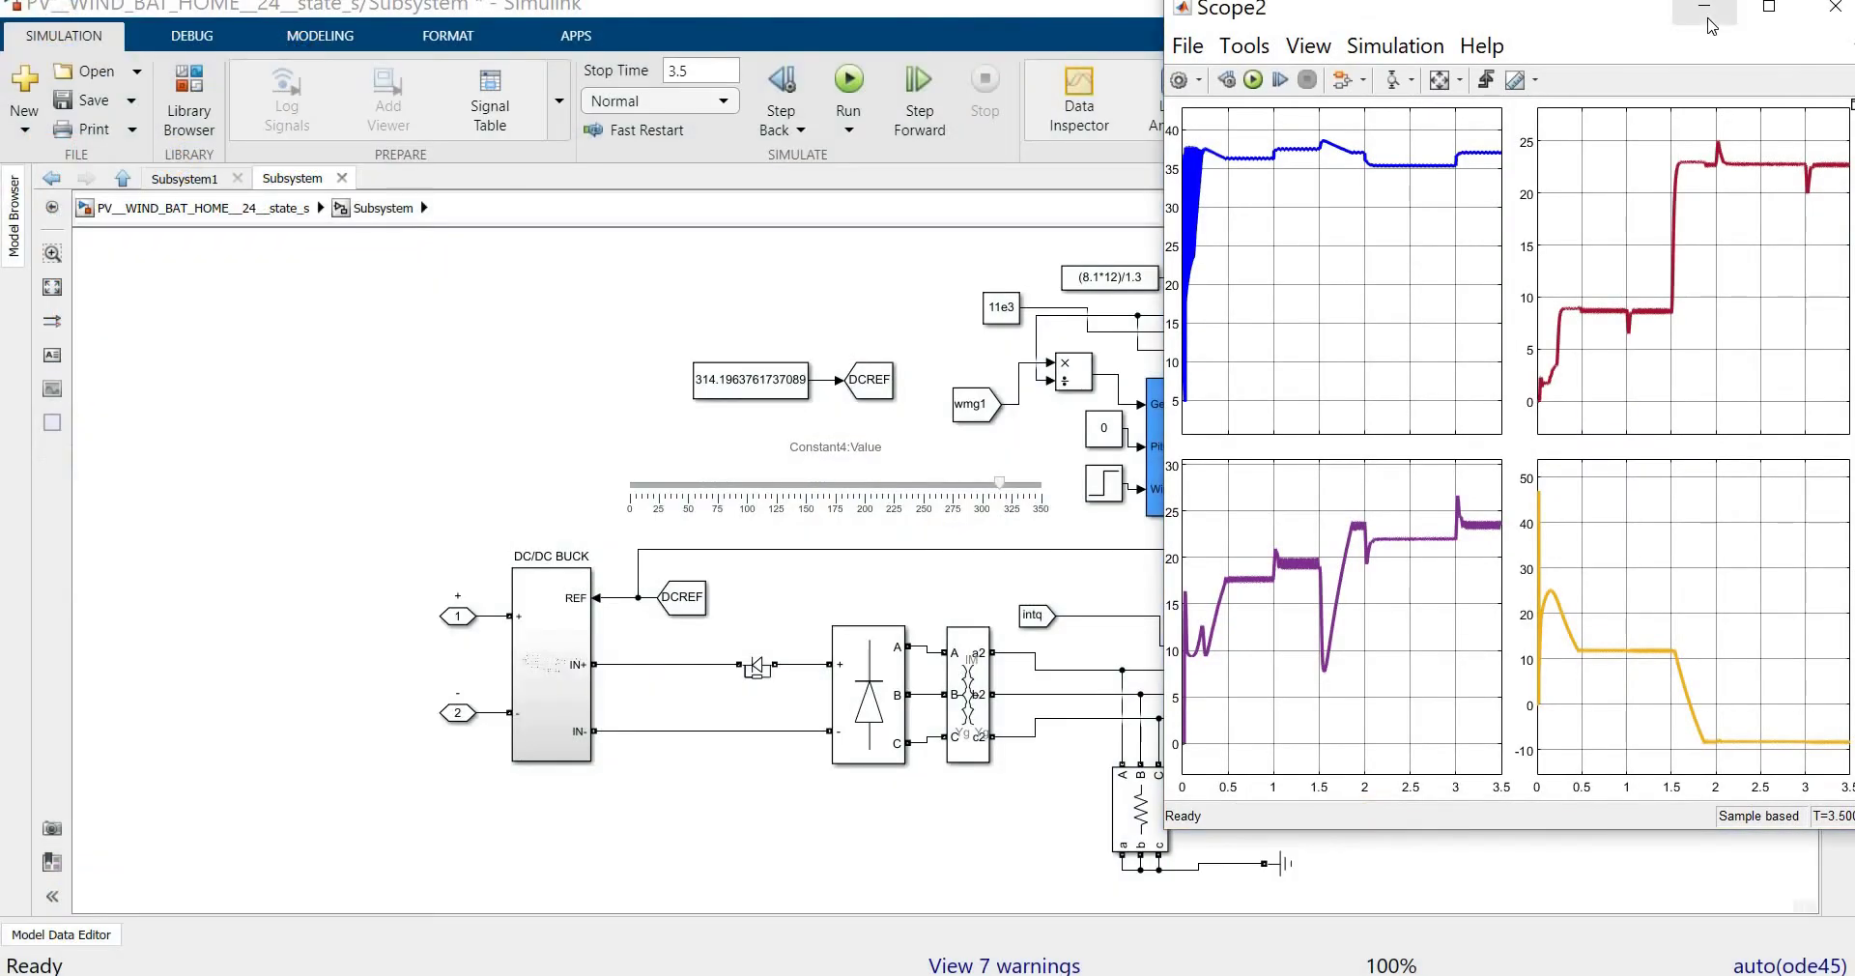
Minimize Scope2 and examine the power path from the synchronous machine's resistive load through the transformer and rectifier to the DC/DC BUCK block
left_click(1706, 18)
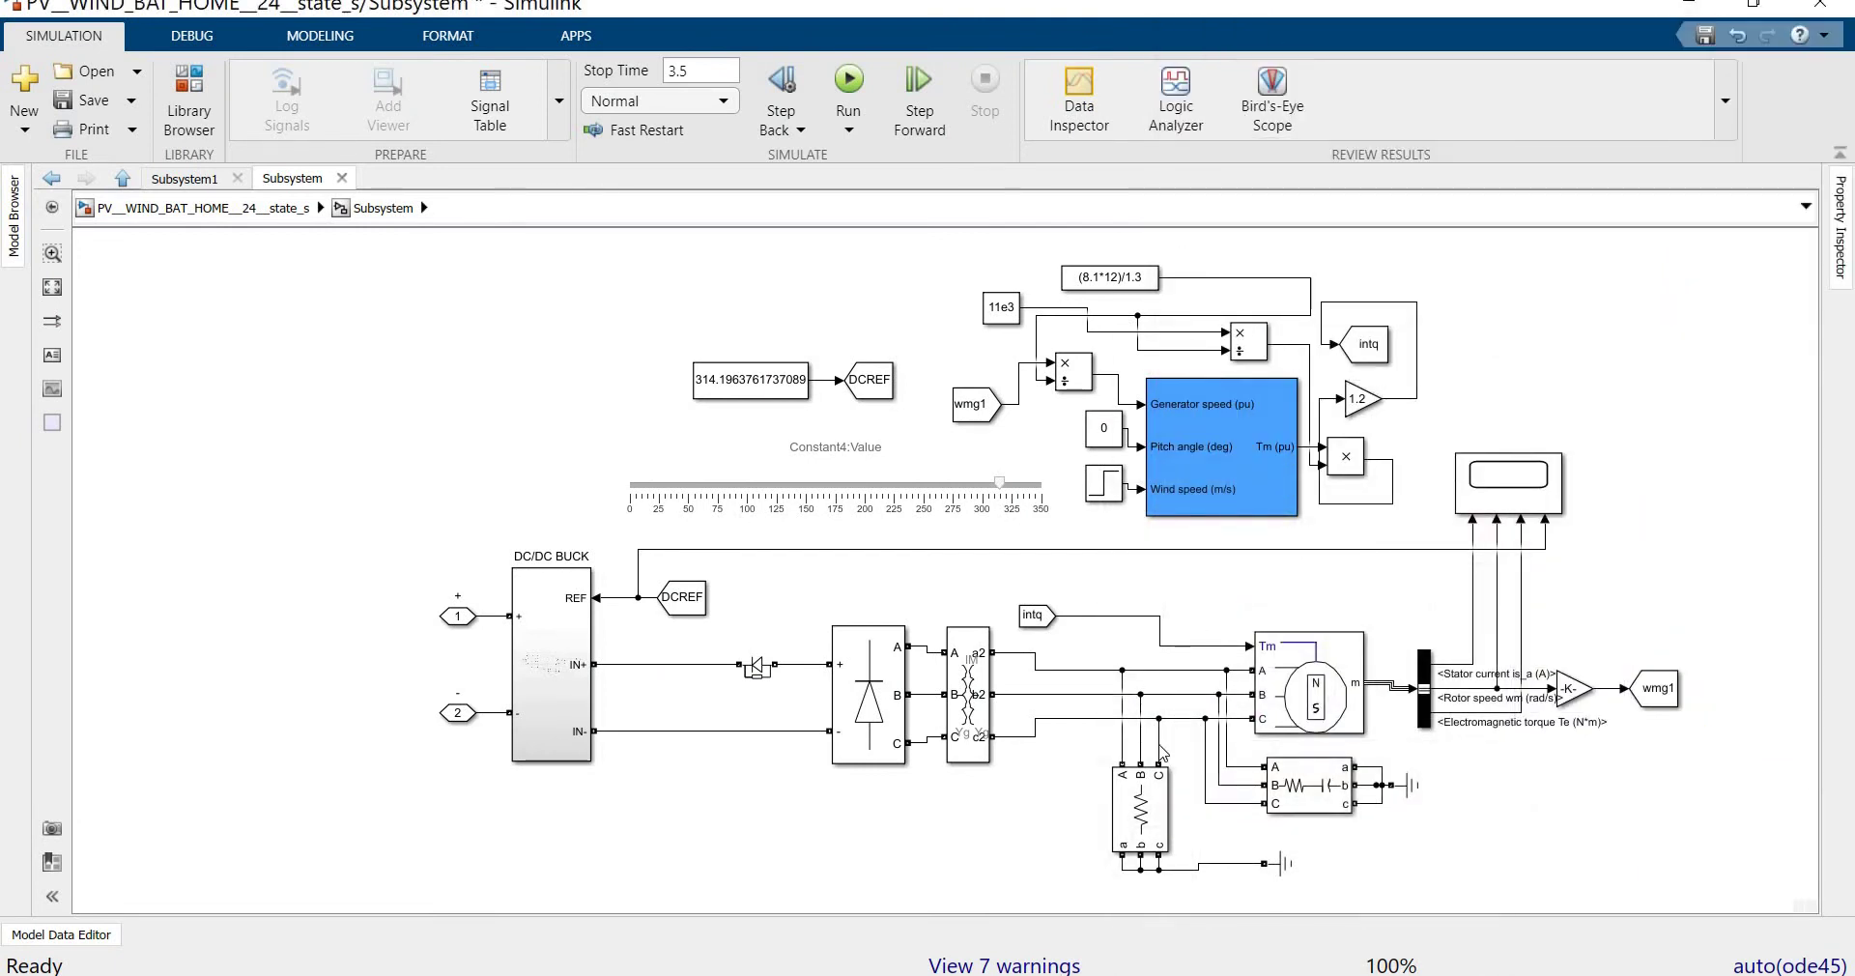
left_click(1150, 837)
left_click(881, 696)
left_click(974, 703)
left_click(862, 715)
left_click(560, 706)
left_click(575, 740)
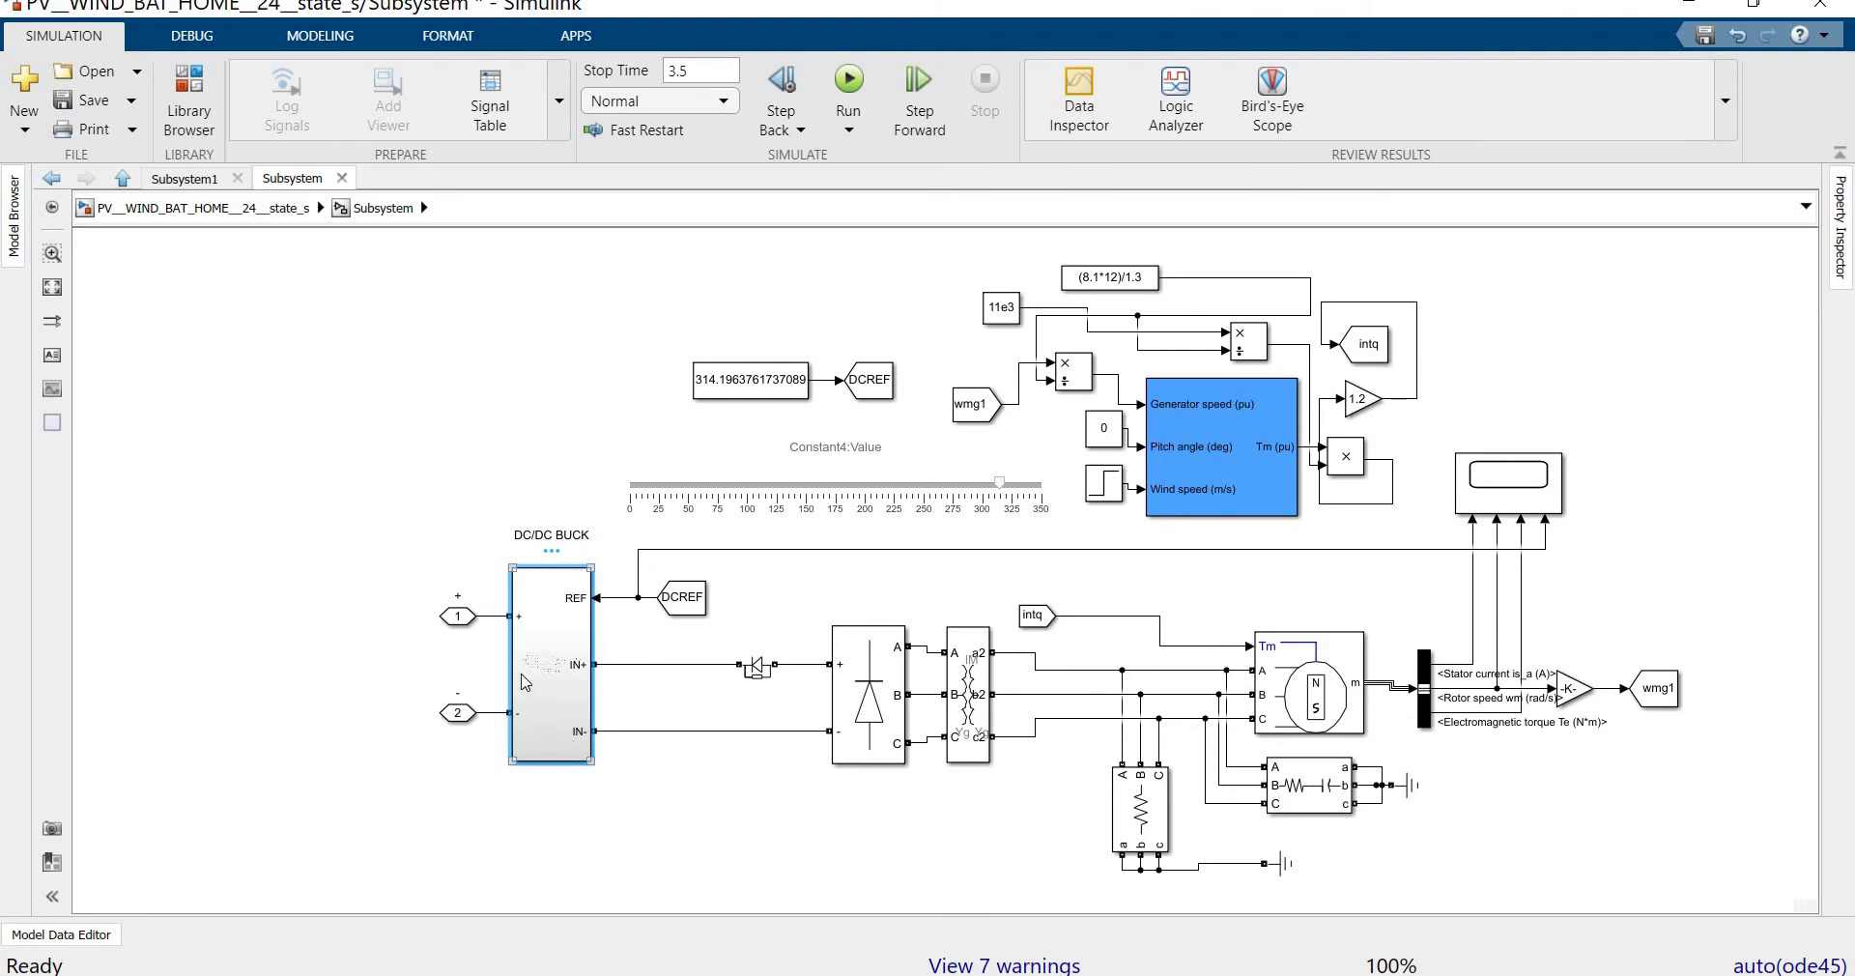
Open the DC/DC BUCK subsystem and examine its PID(z) controller and the I_winds tag
double_click(576, 753)
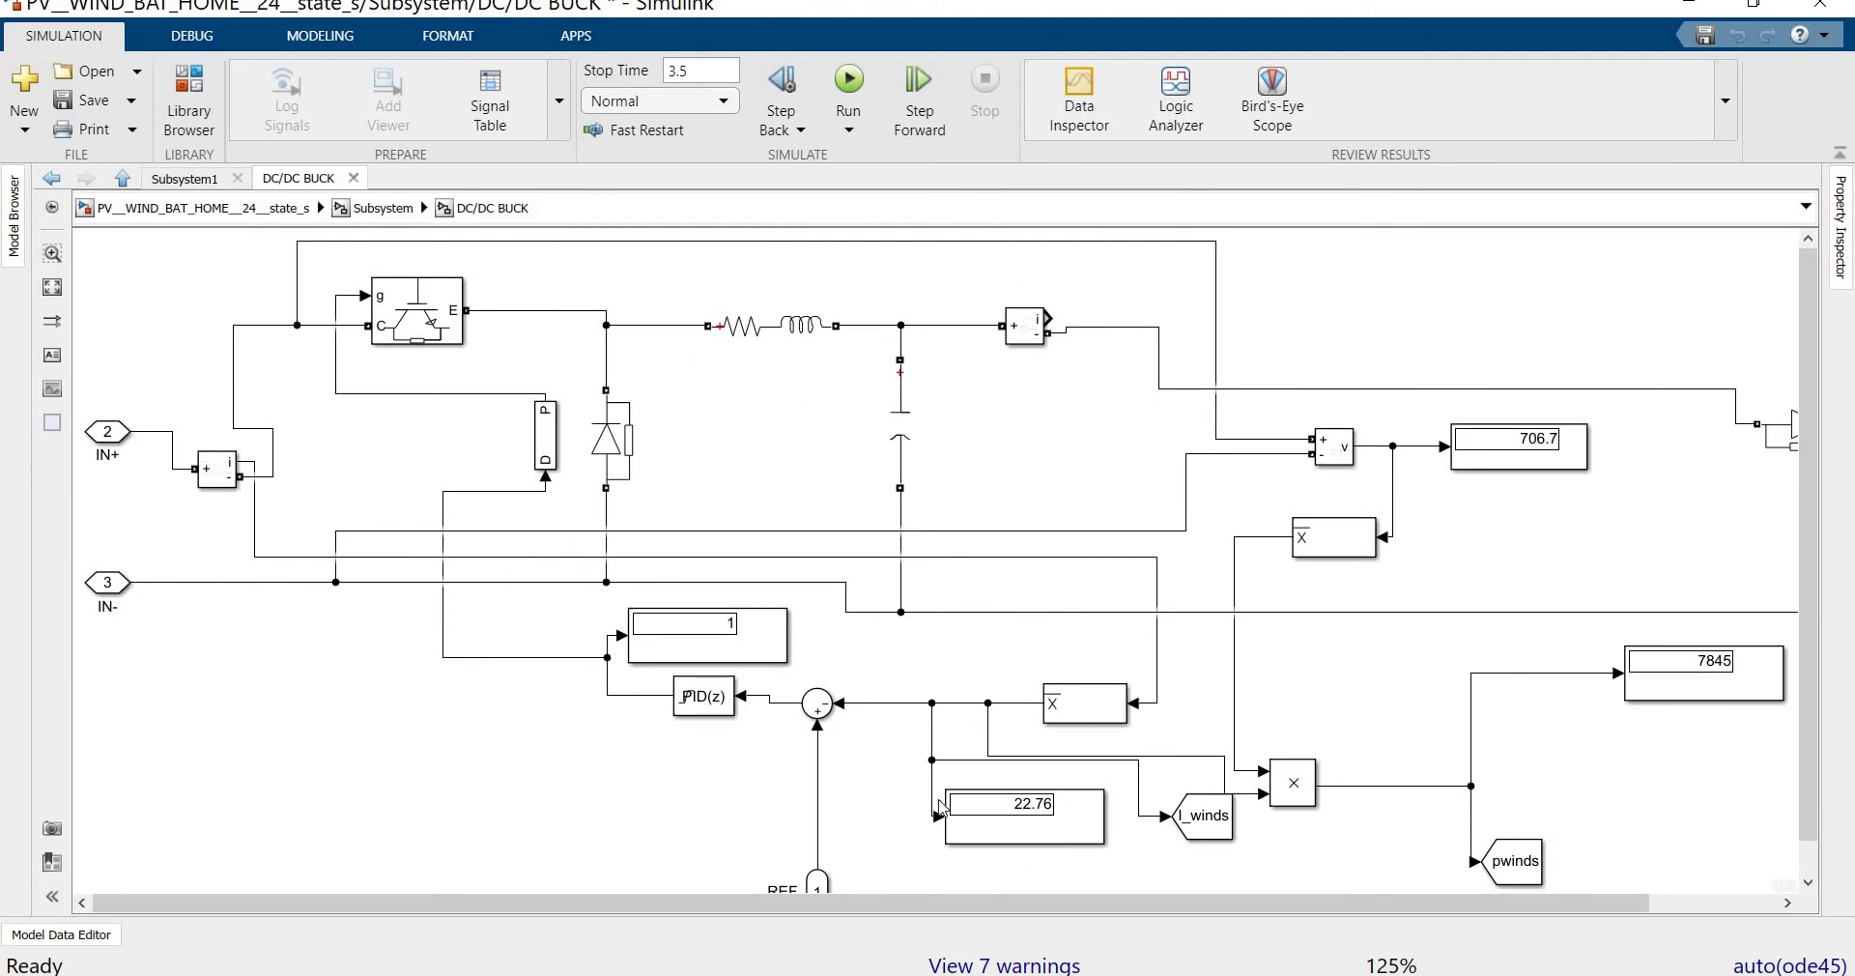
left_click(728, 703)
left_click(1219, 835)
Return to the top-level model and open the home load subsystem to examine its two parallel resistors and current measurement
left_click(230, 278)
left_click(191, 218)
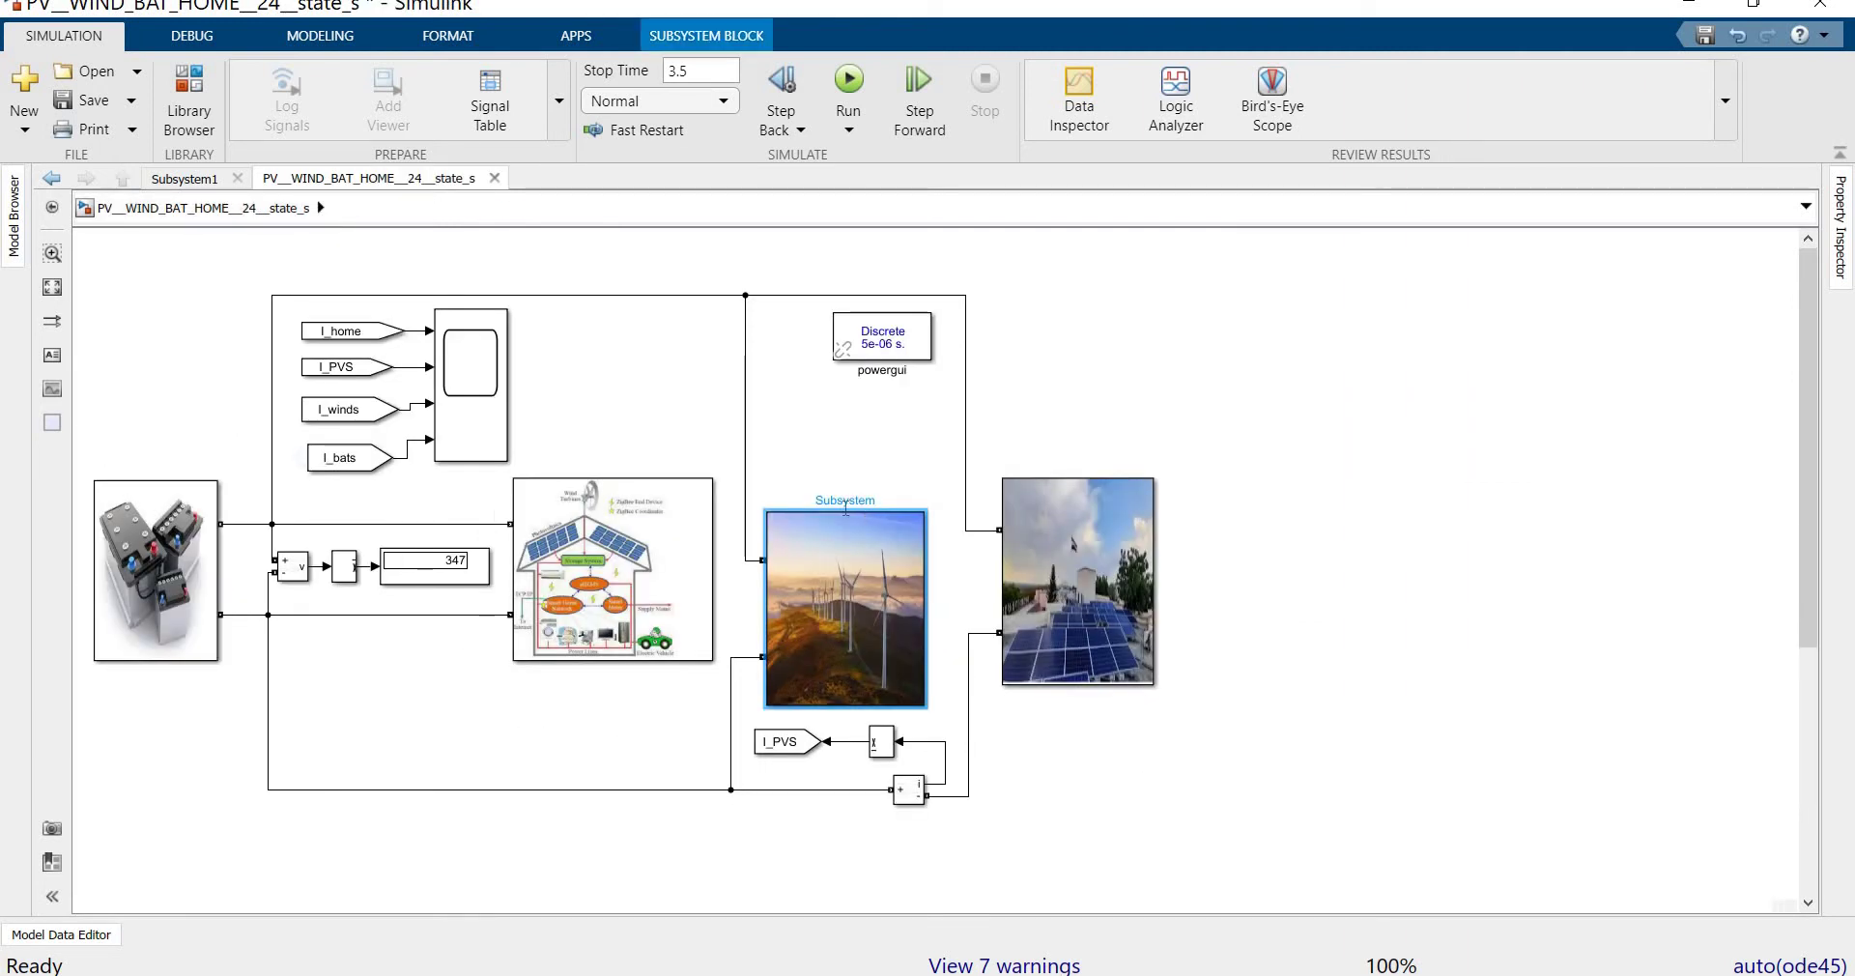
left_click(665, 558)
double_click(664, 557)
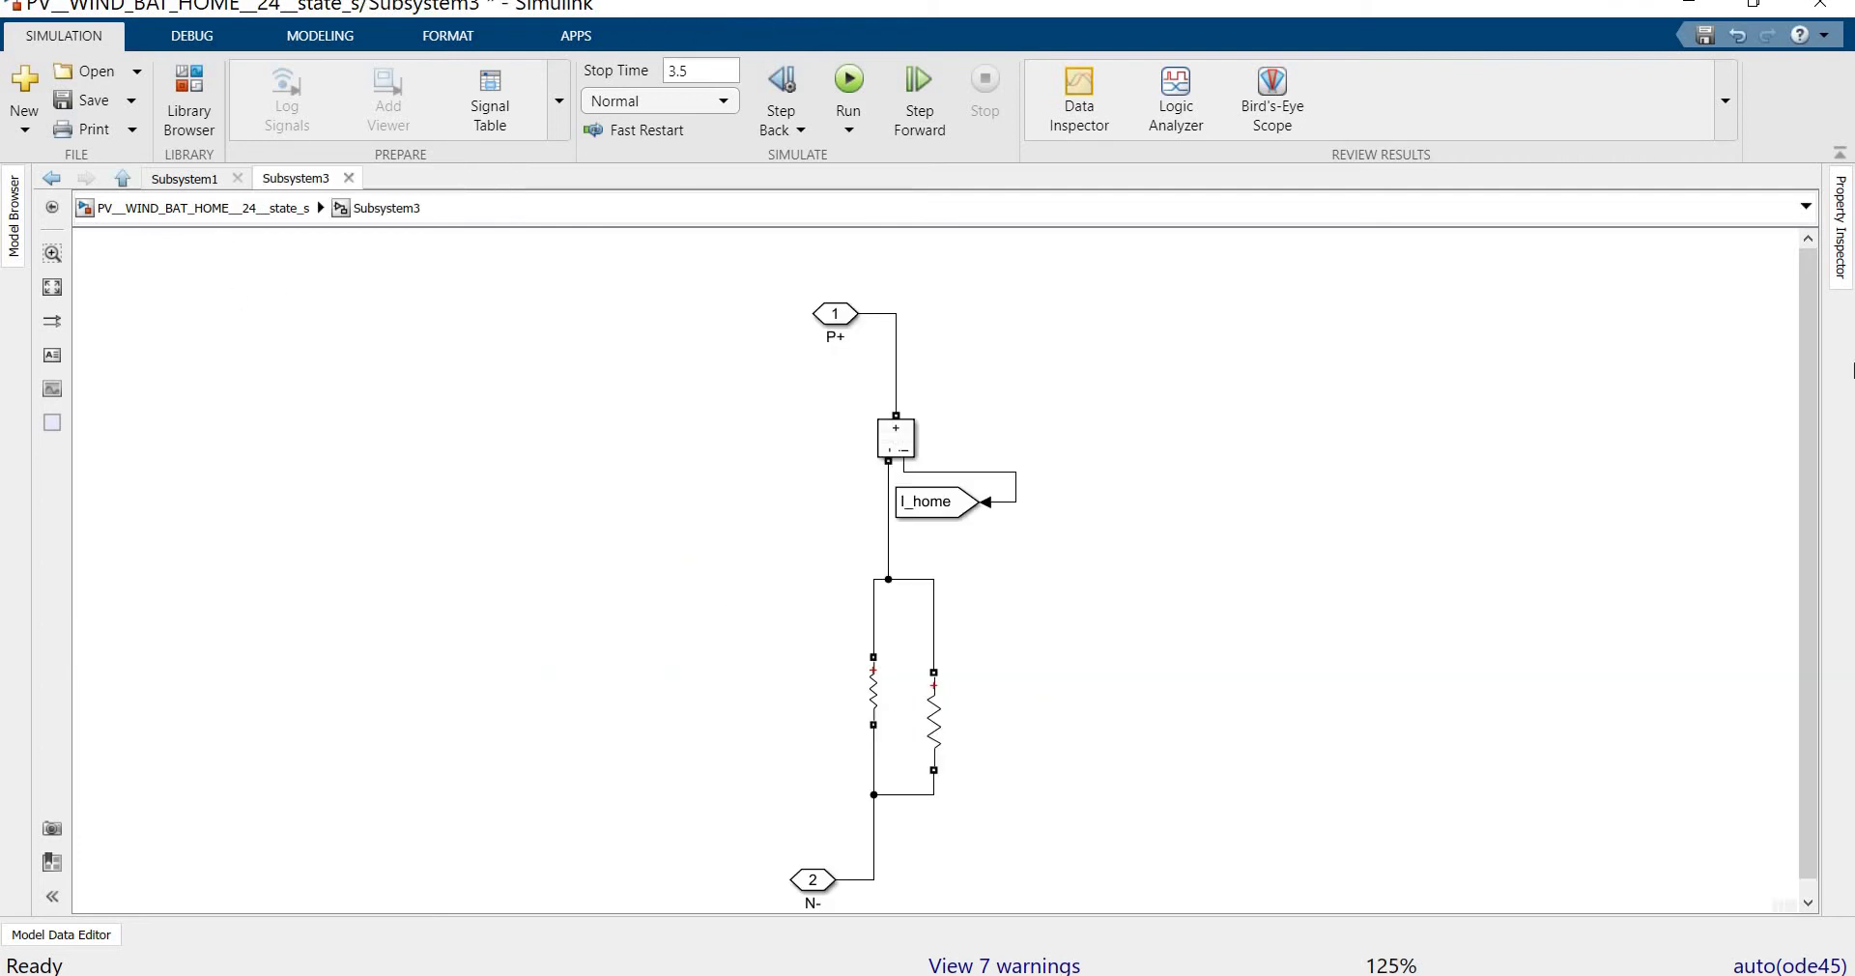
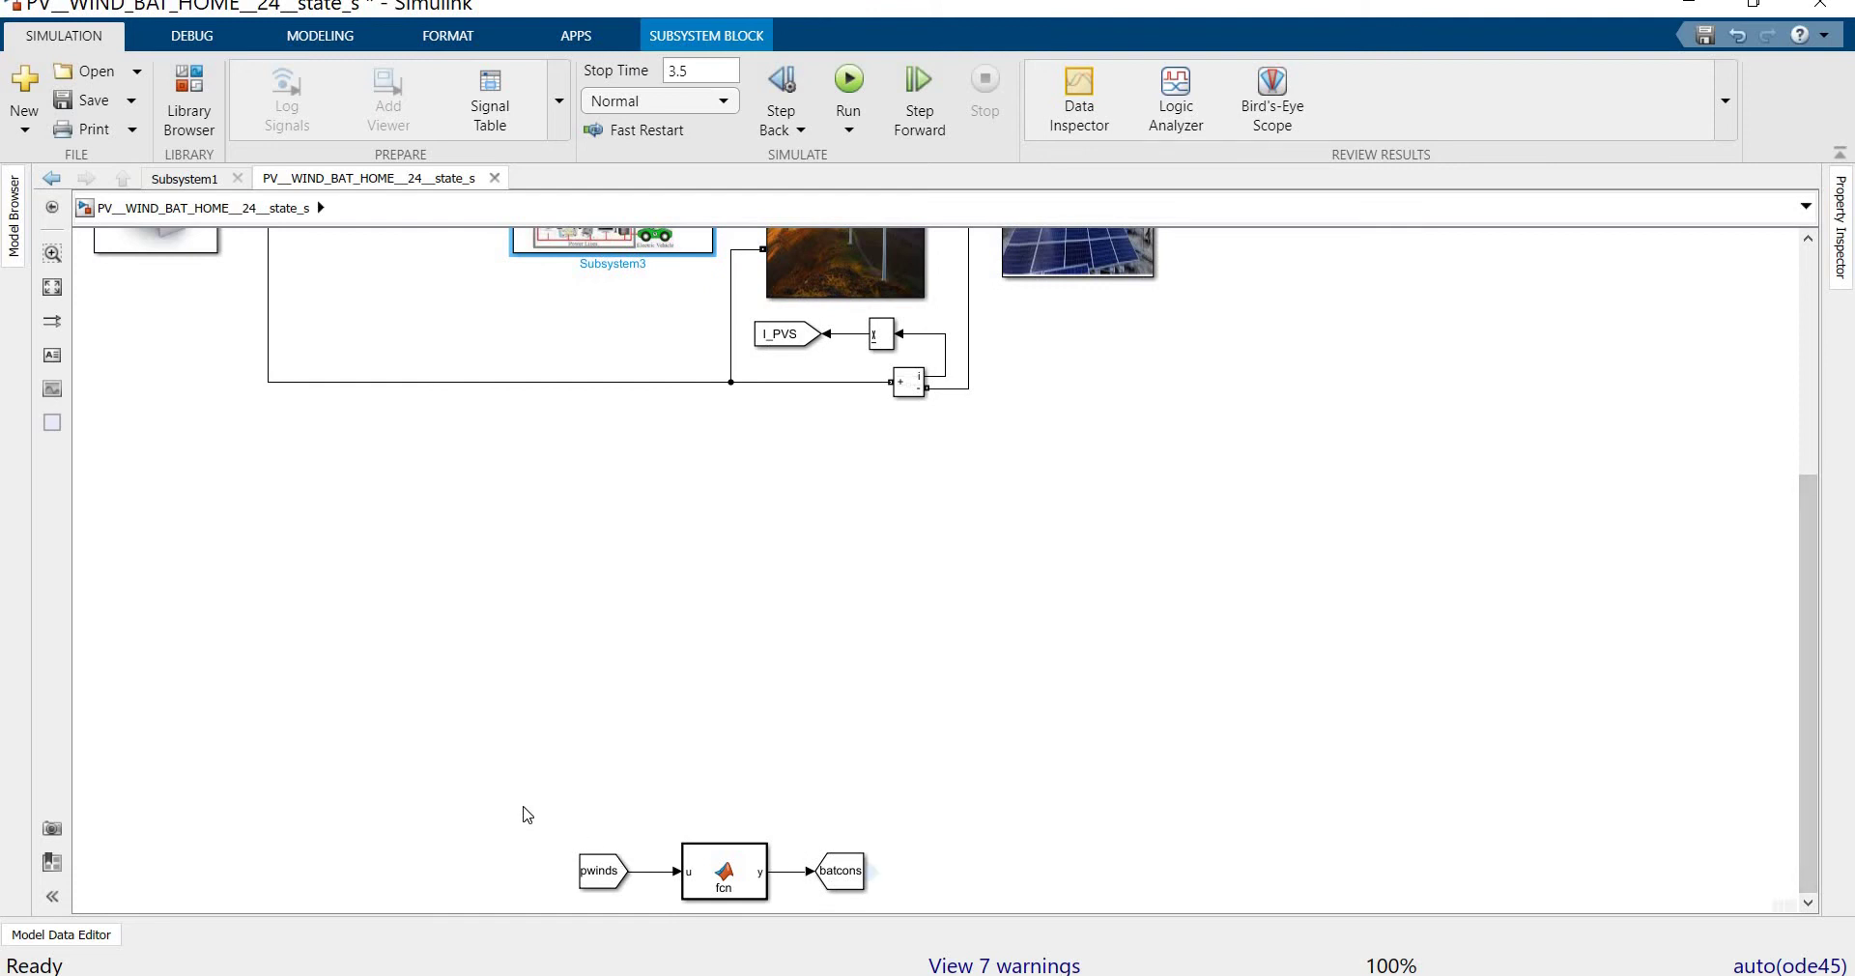
Move the pwinds tag, MATLAB Function block and batcons tag together to just beneath the home subsystem in the top-level model
left_click_drag(523, 806, 889, 889)
left_click_drag(739, 862, 555, 304)
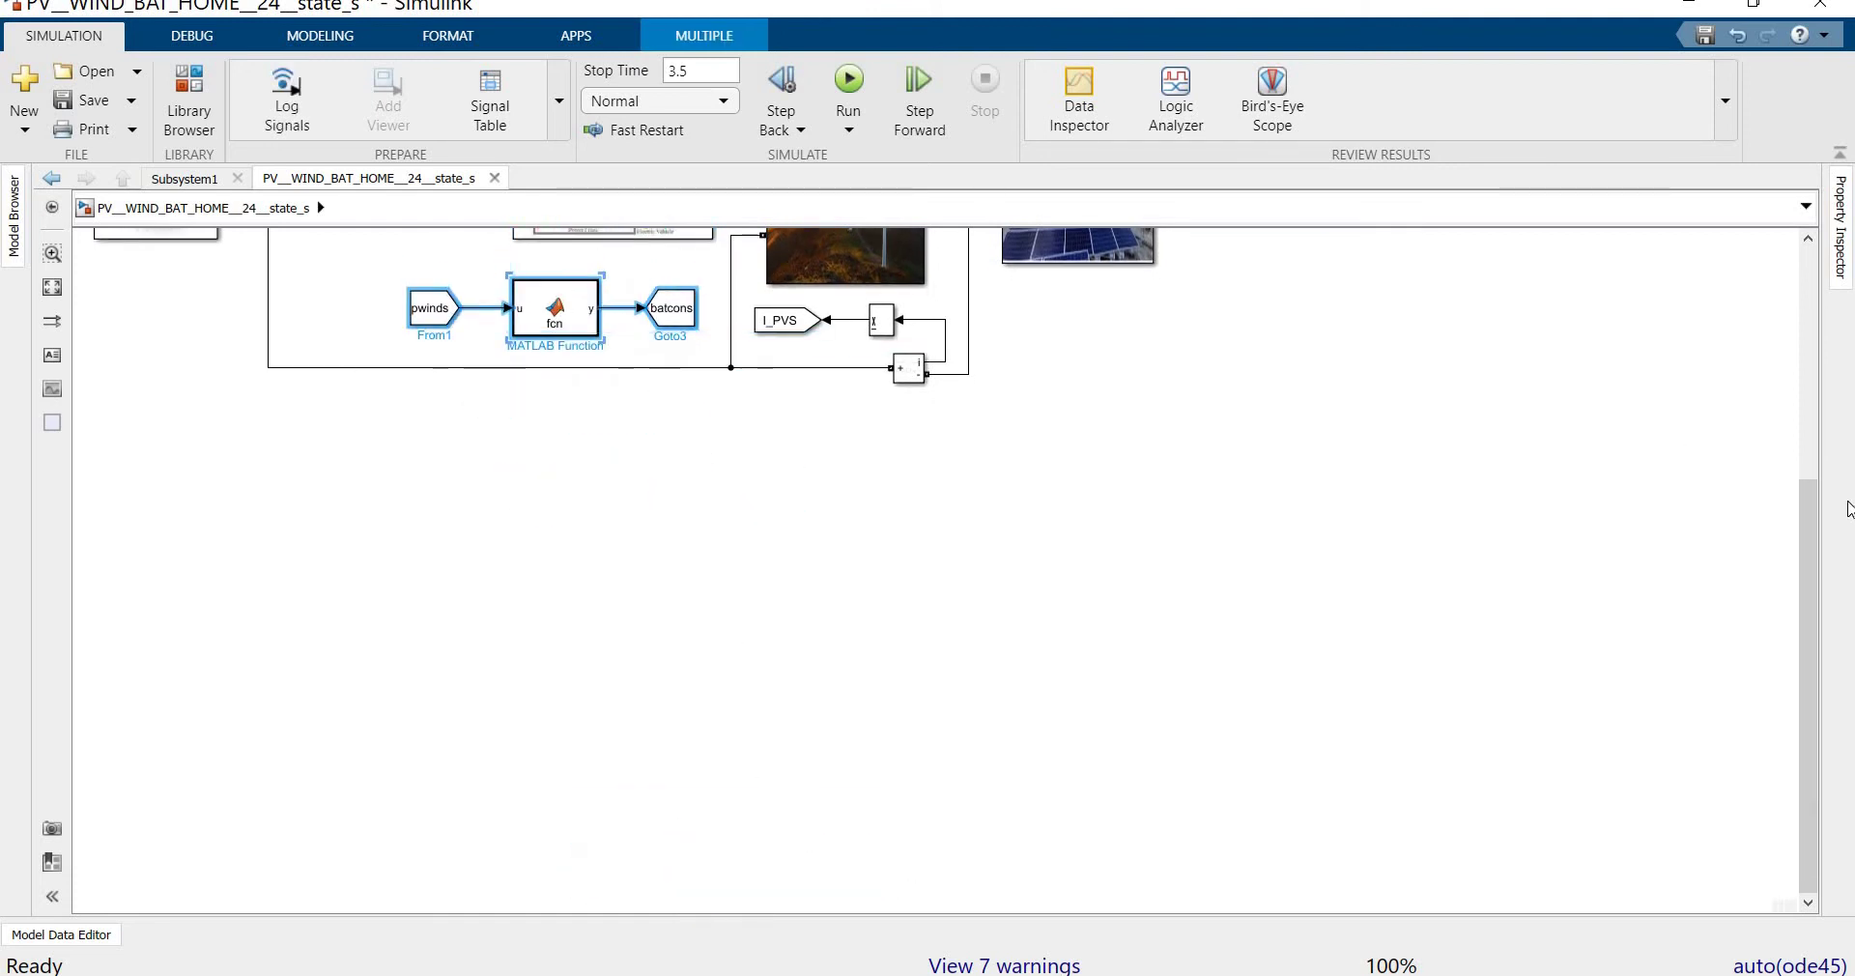
scroll(1782, 362, "up", 5)
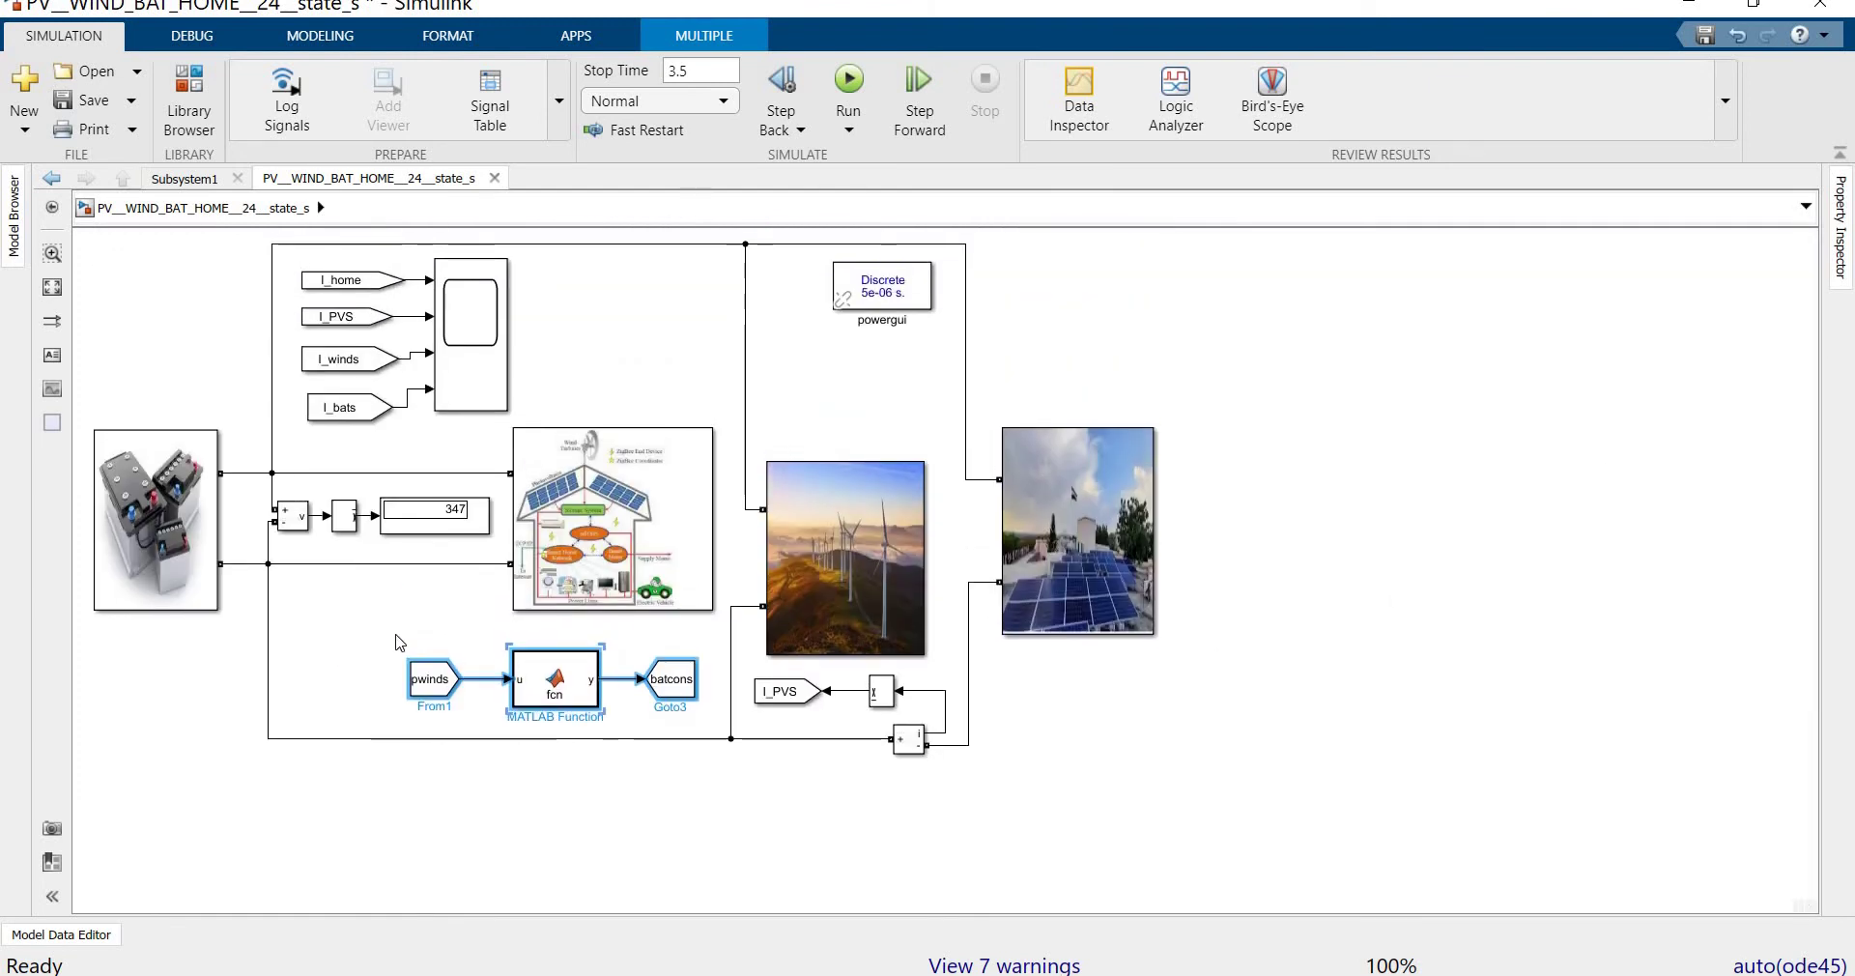
left_click(522, 715)
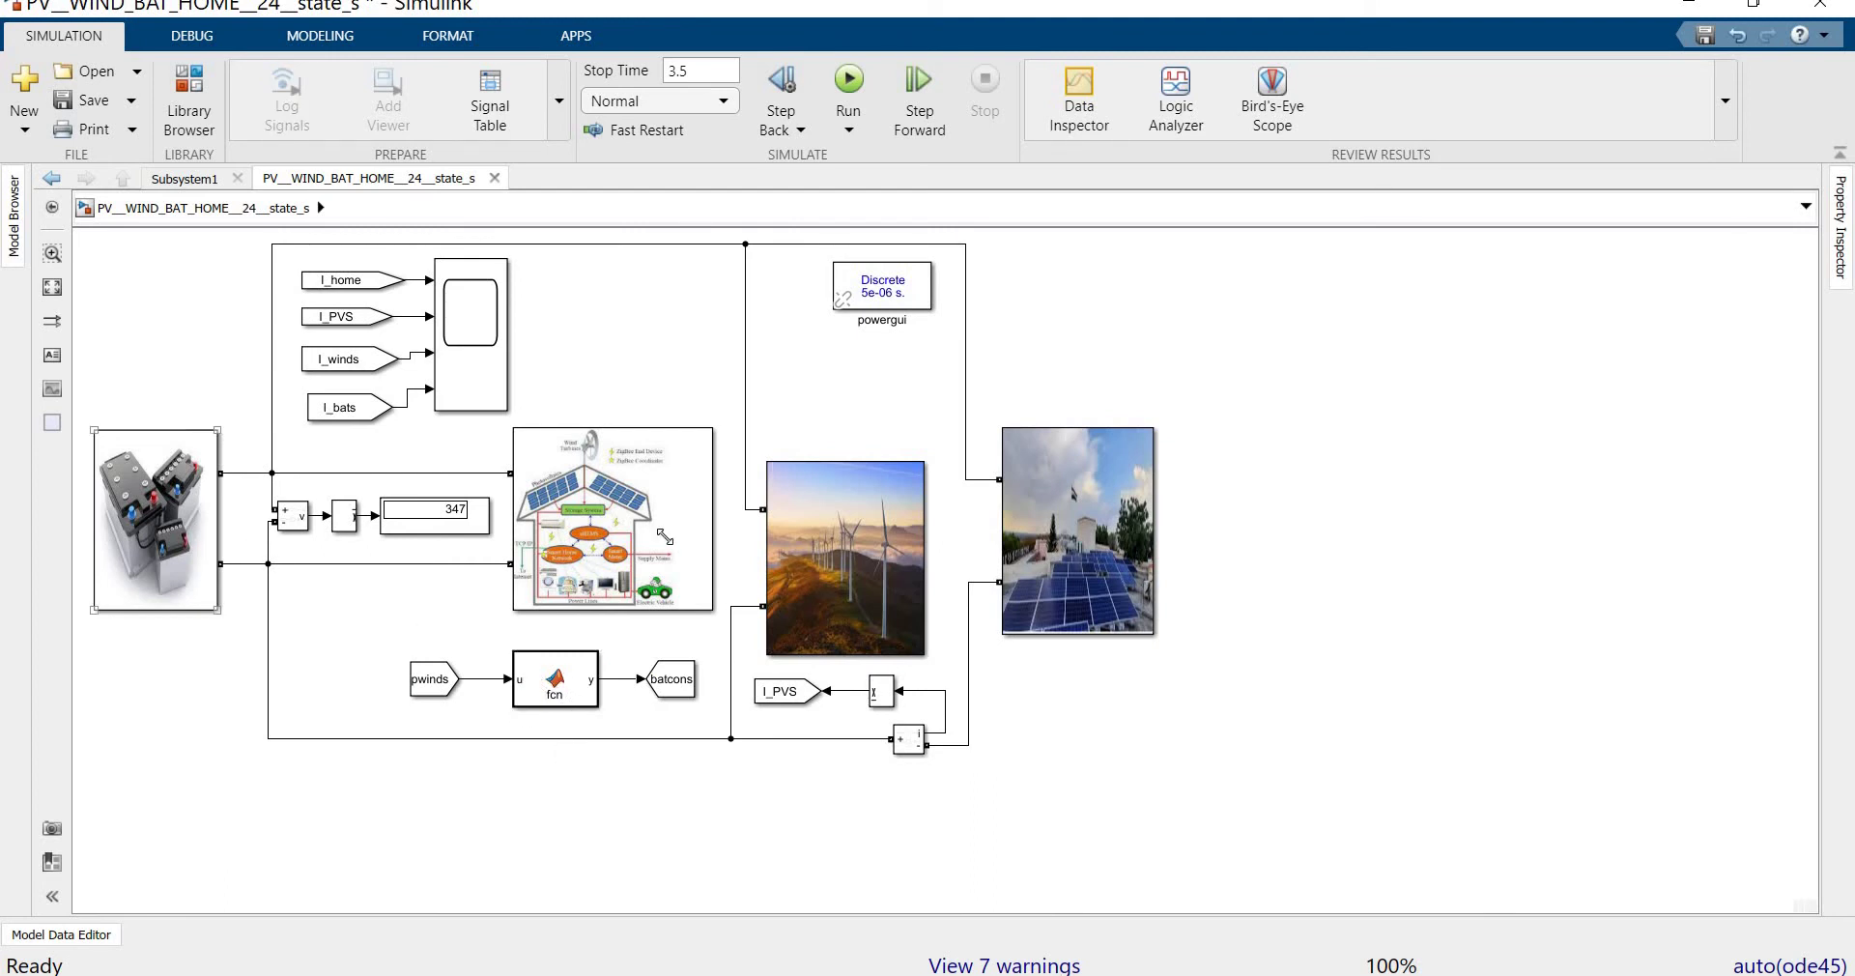
Open the battery subsystem and examine its MATLAB Function block and the PID(s) controller driving the converter
left_click(900, 547)
left_click(211, 528)
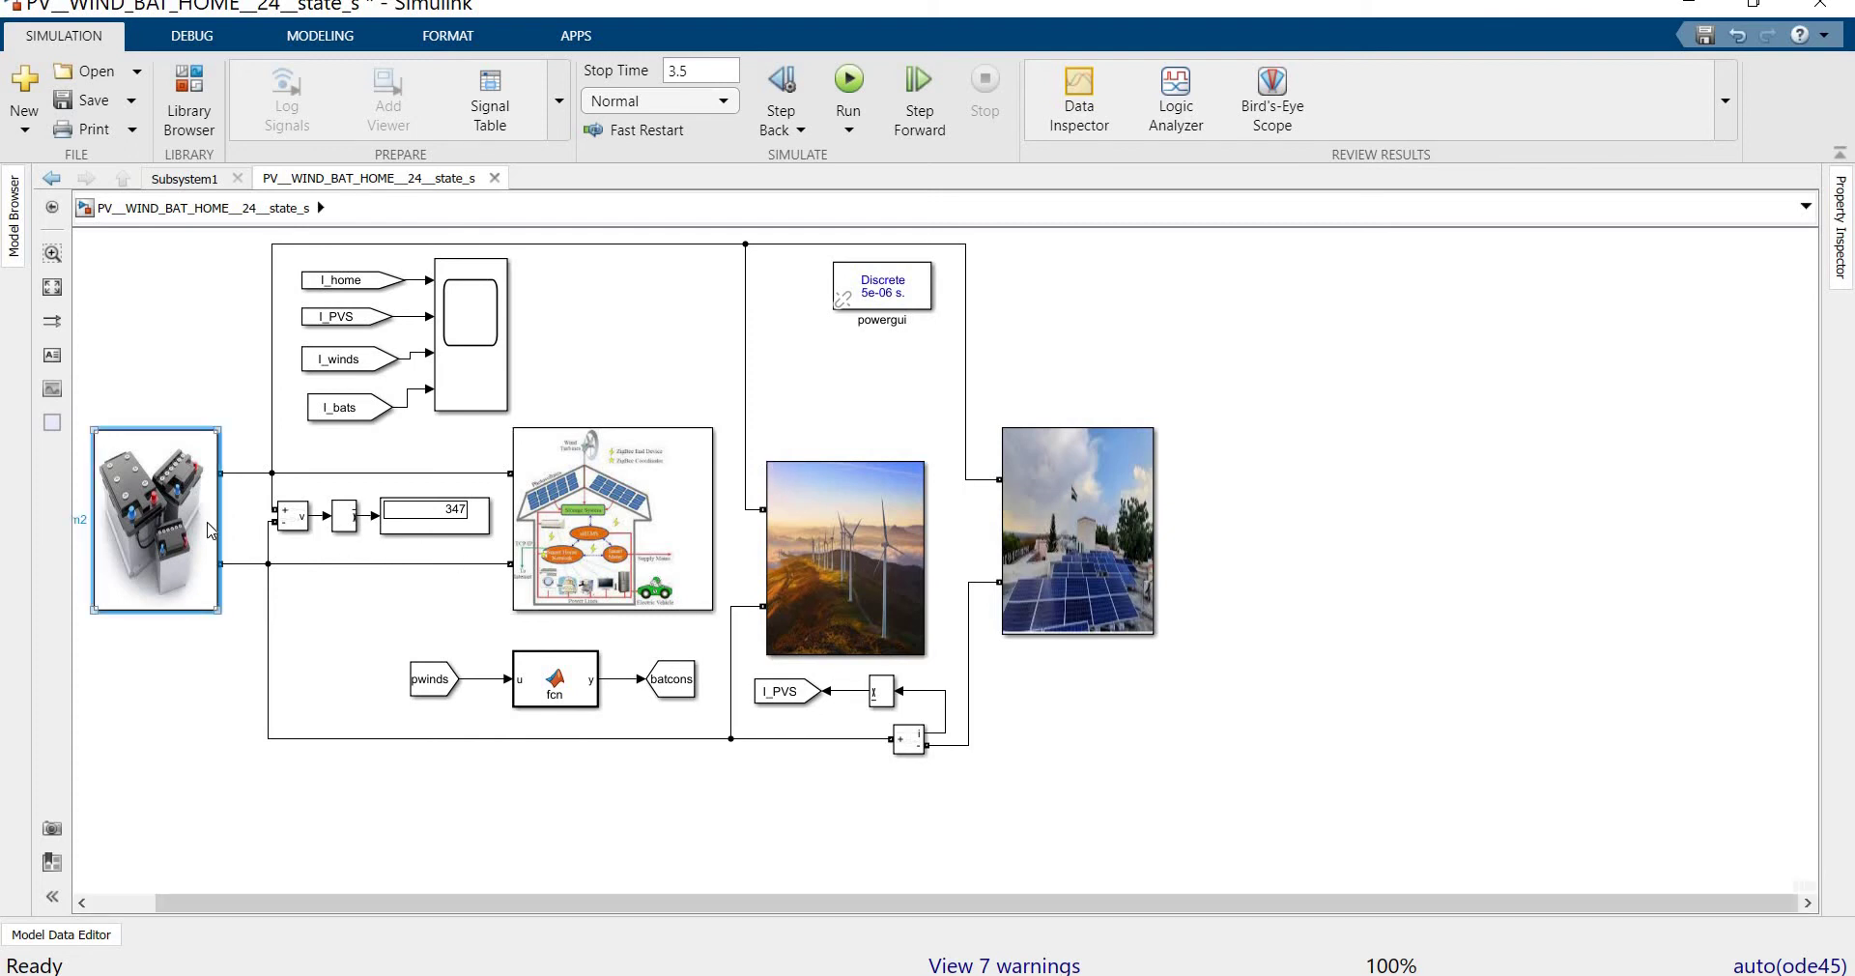
double_click(211, 529)
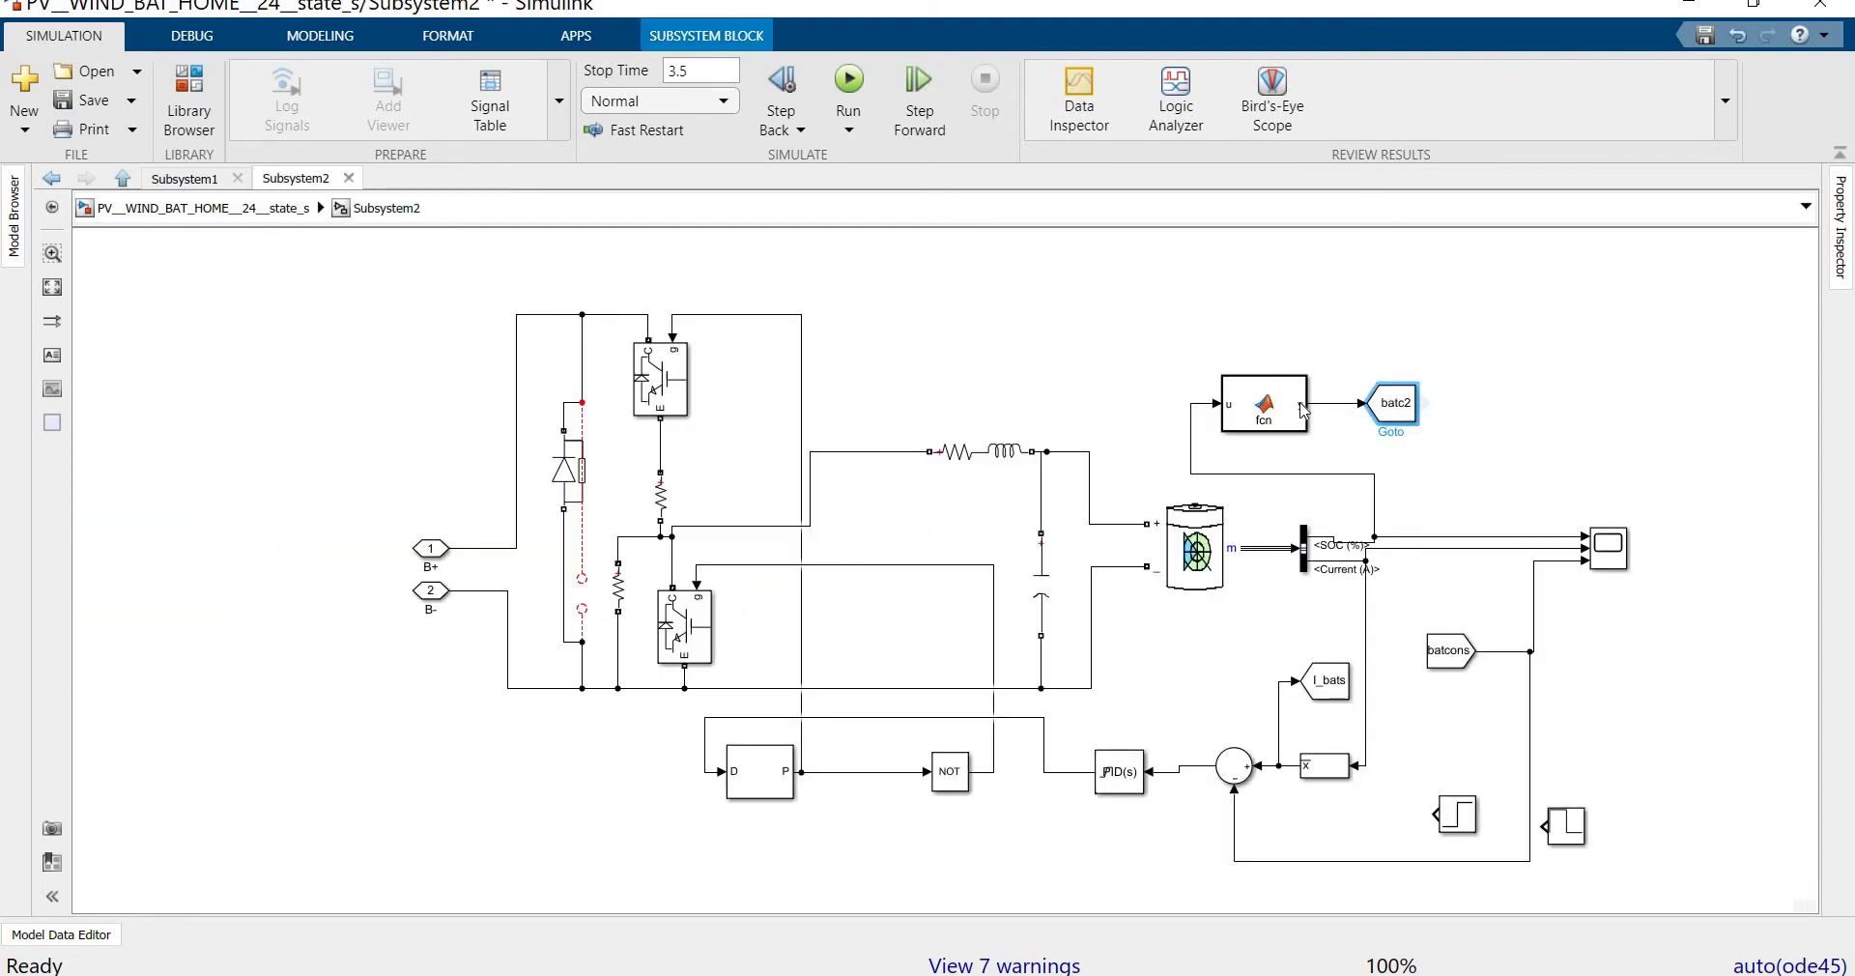
left_click(1303, 409)
left_click(1027, 393)
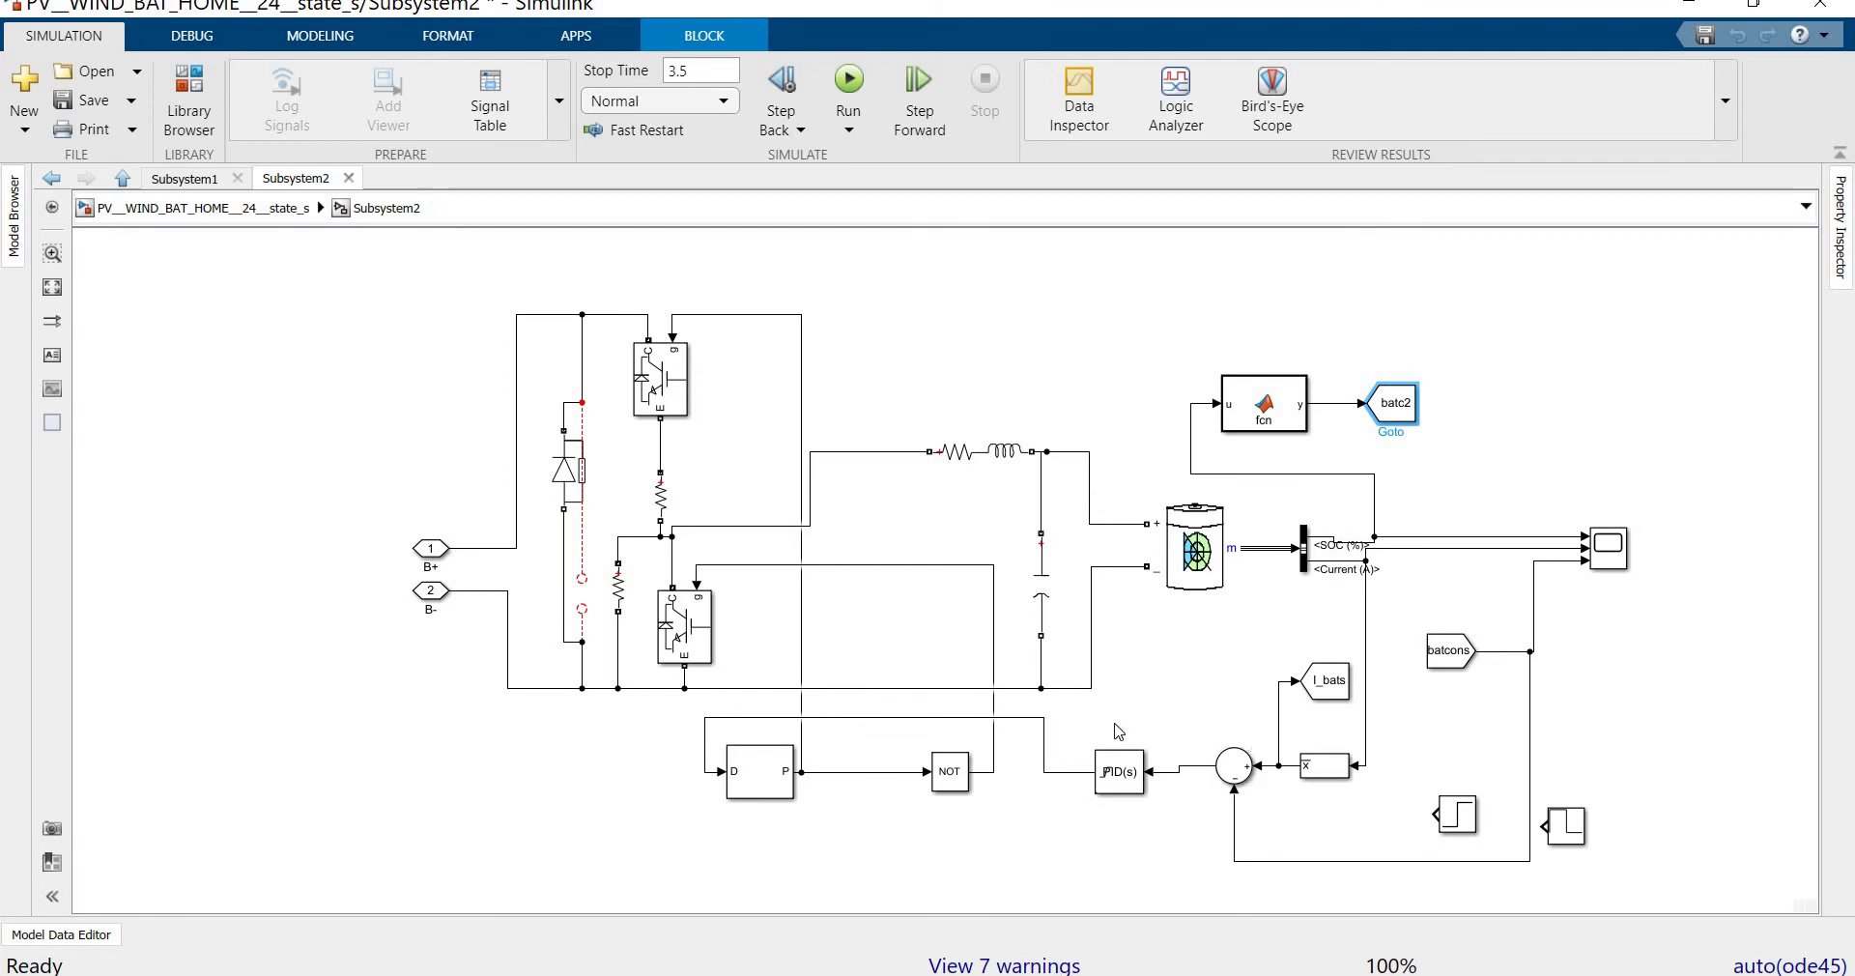
left_click(1122, 778)
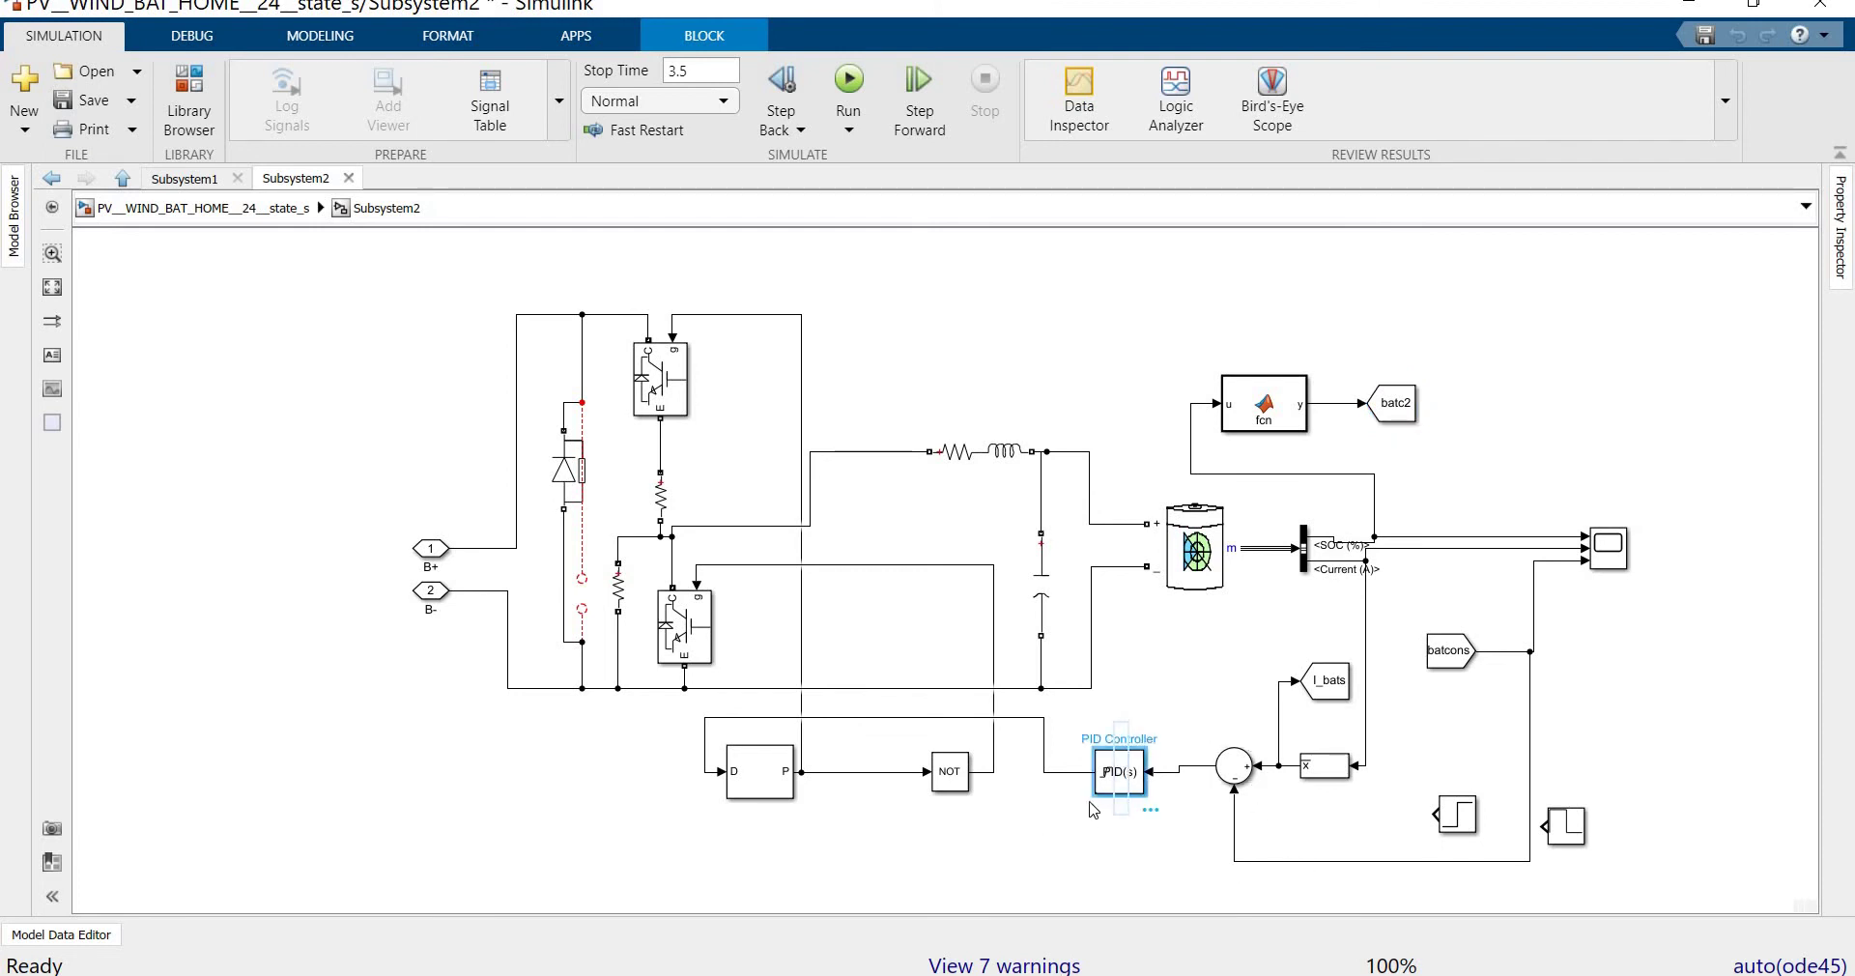
left_click(1091, 810)
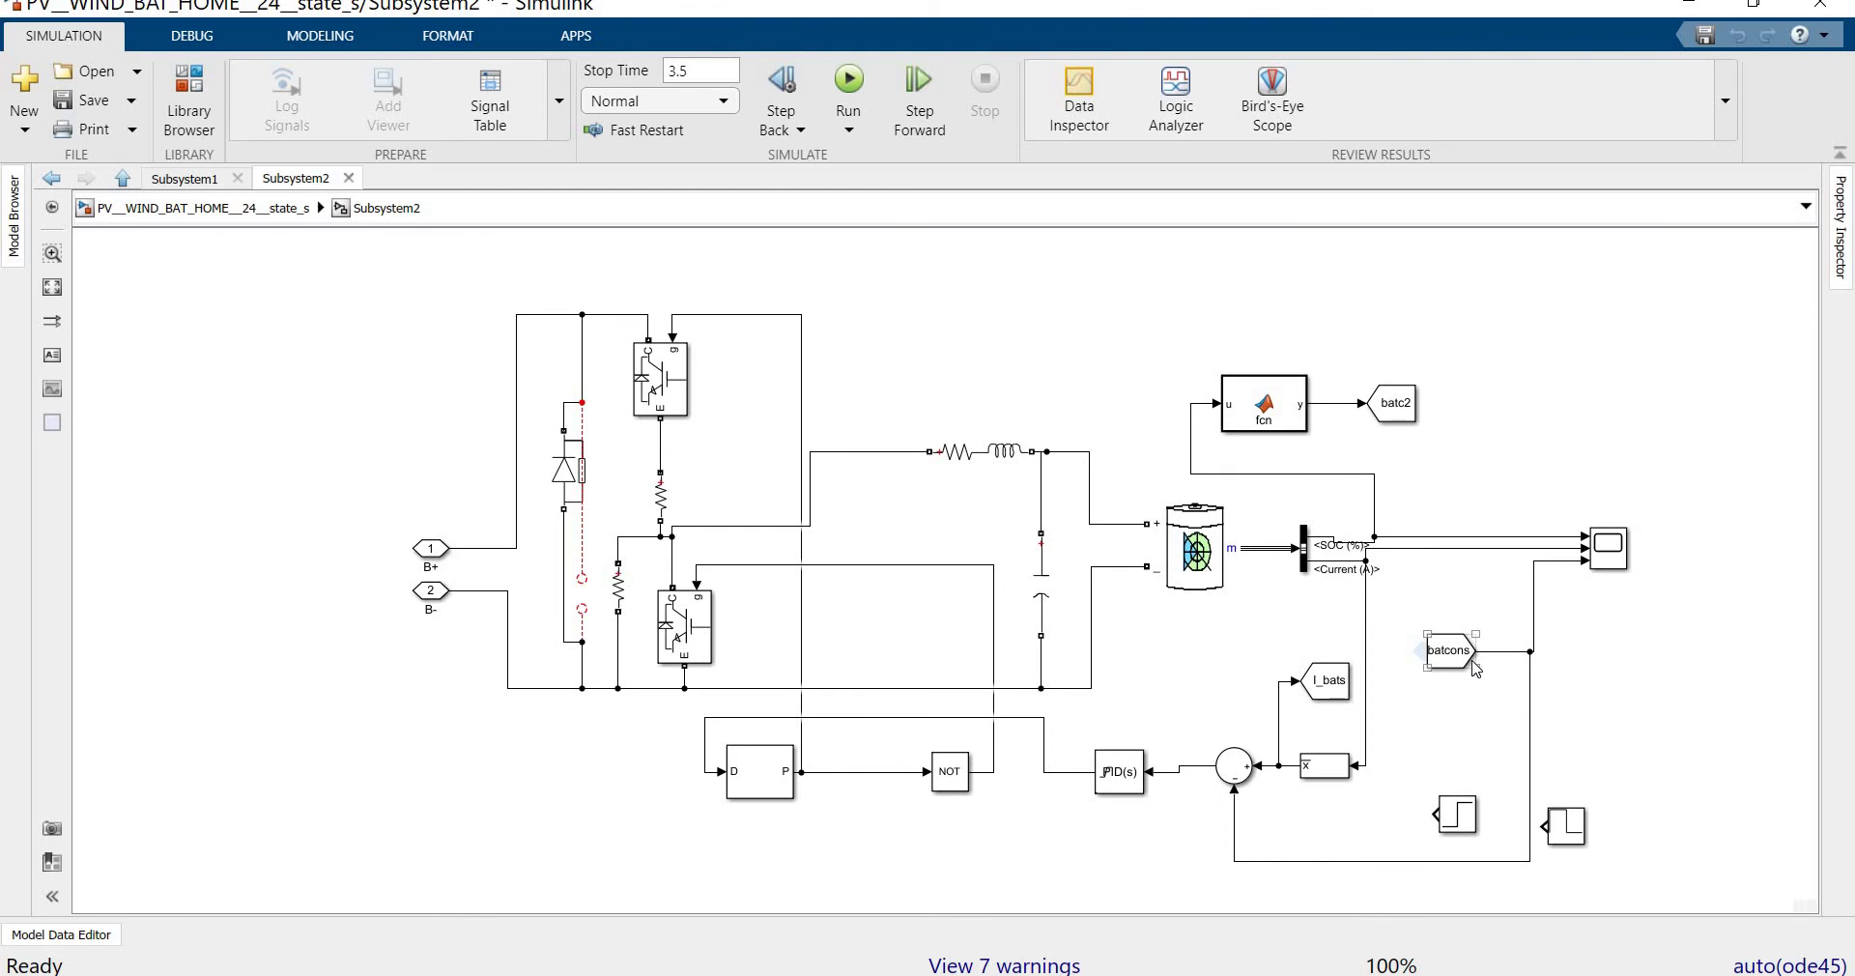
Compare the top-level MATLAB Function block with the one in the battery subsystem, ending at the top-level model
left_click(193, 210)
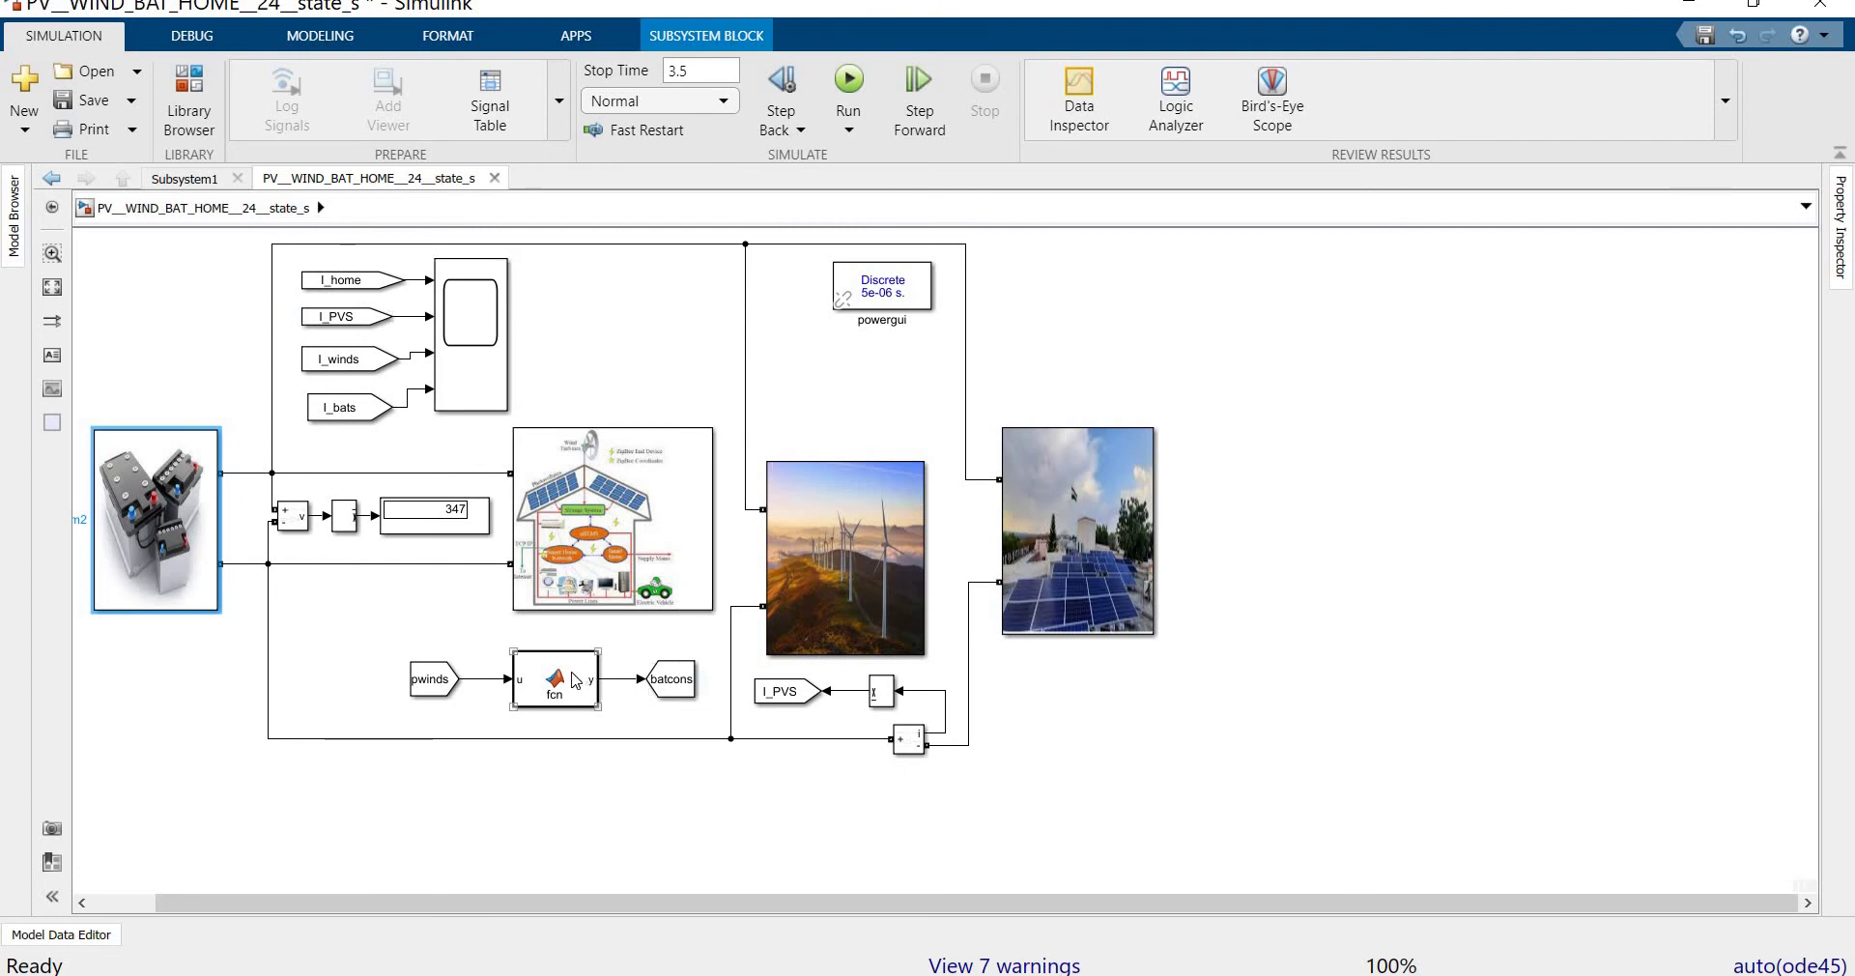
double_click(213, 526)
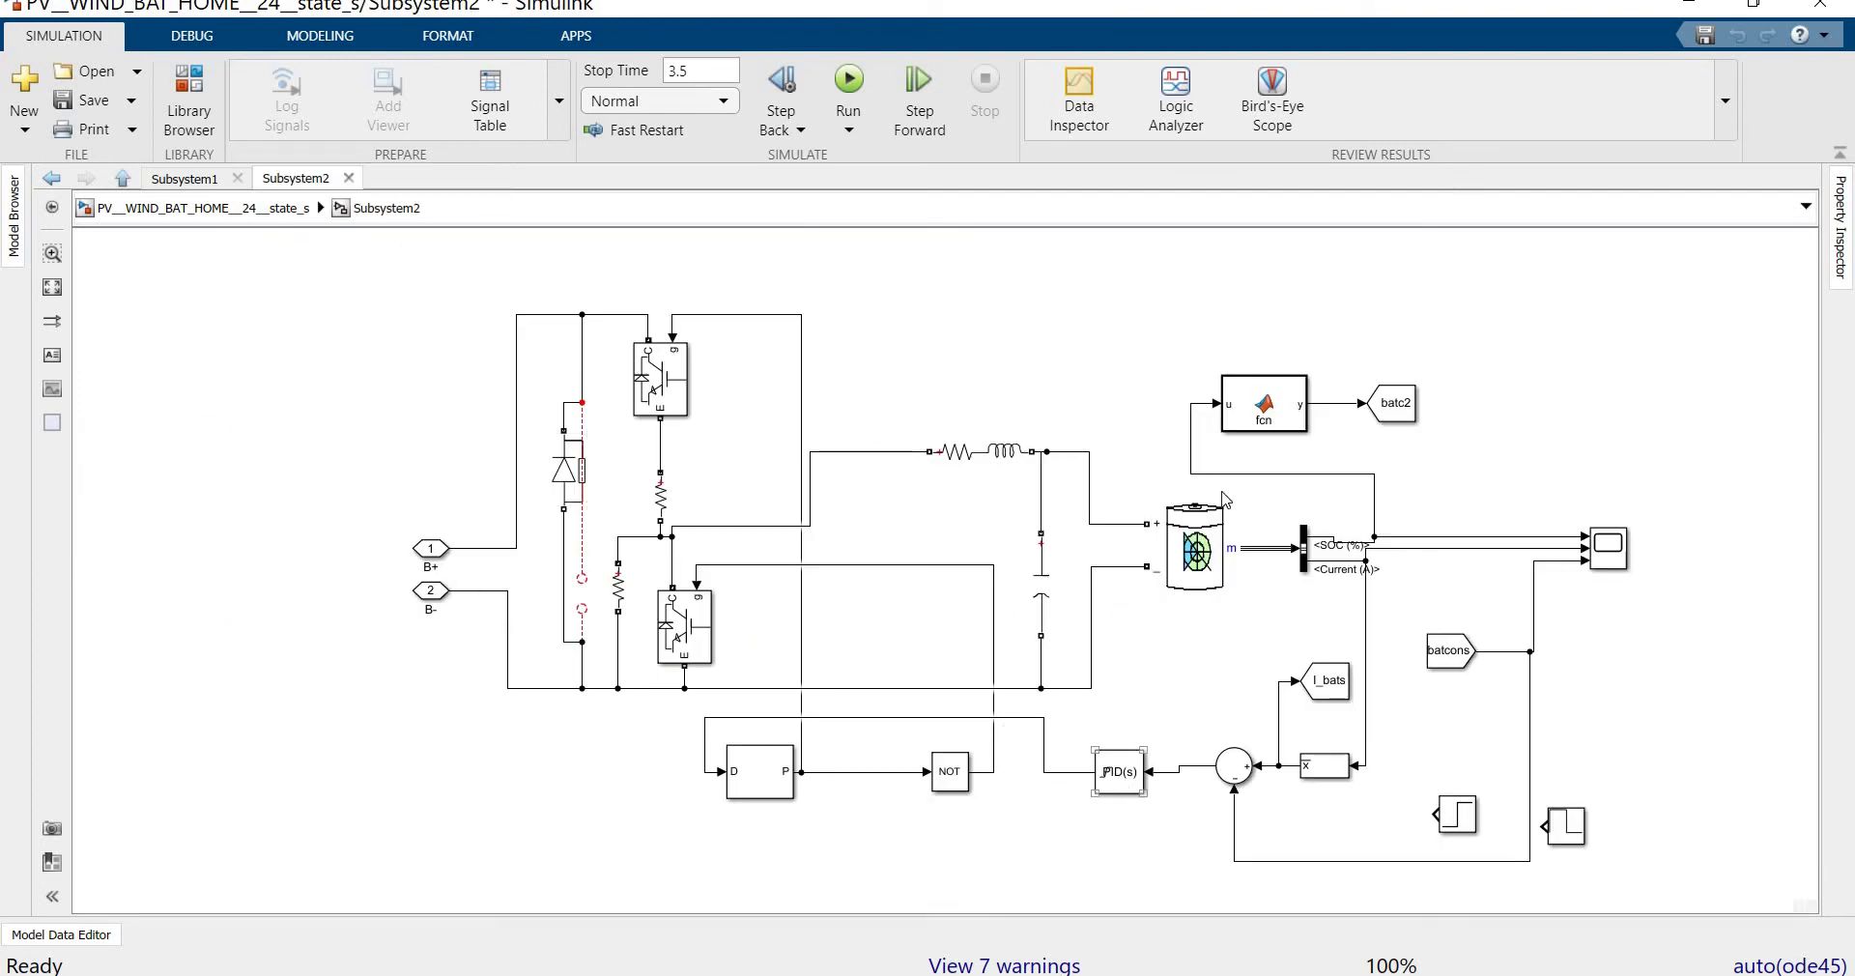
left_click(1265, 401)
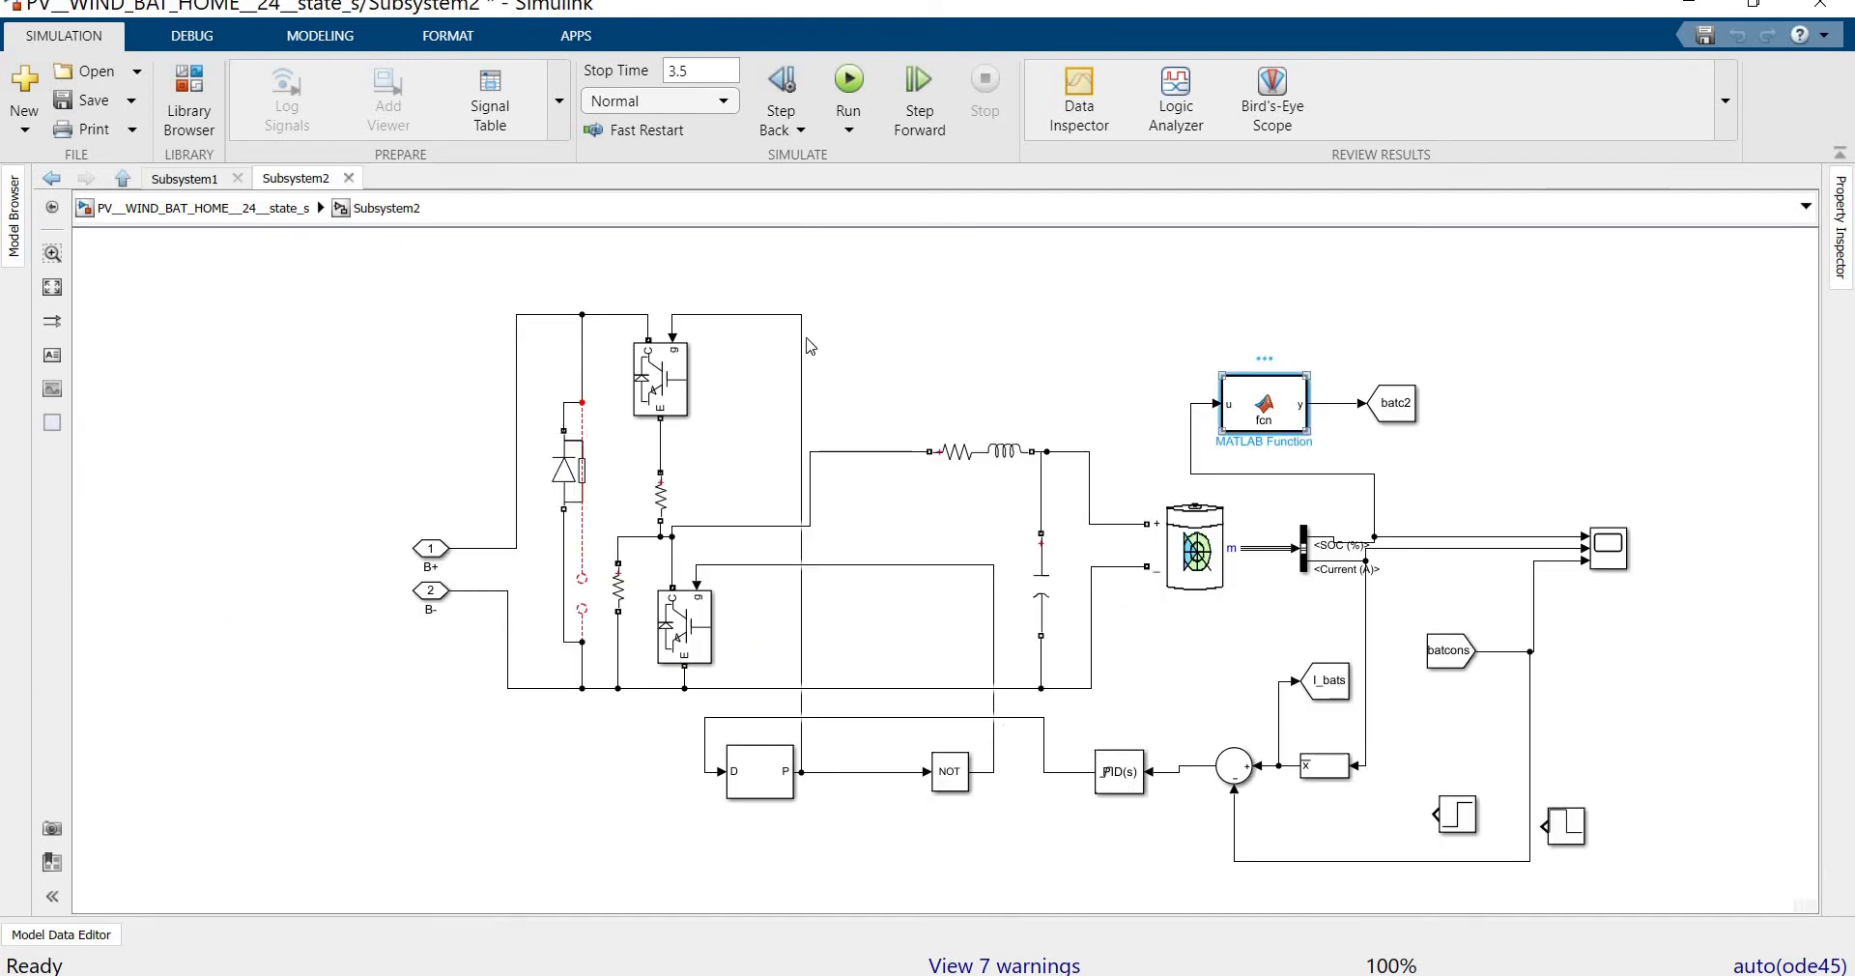
left_click(174, 212)
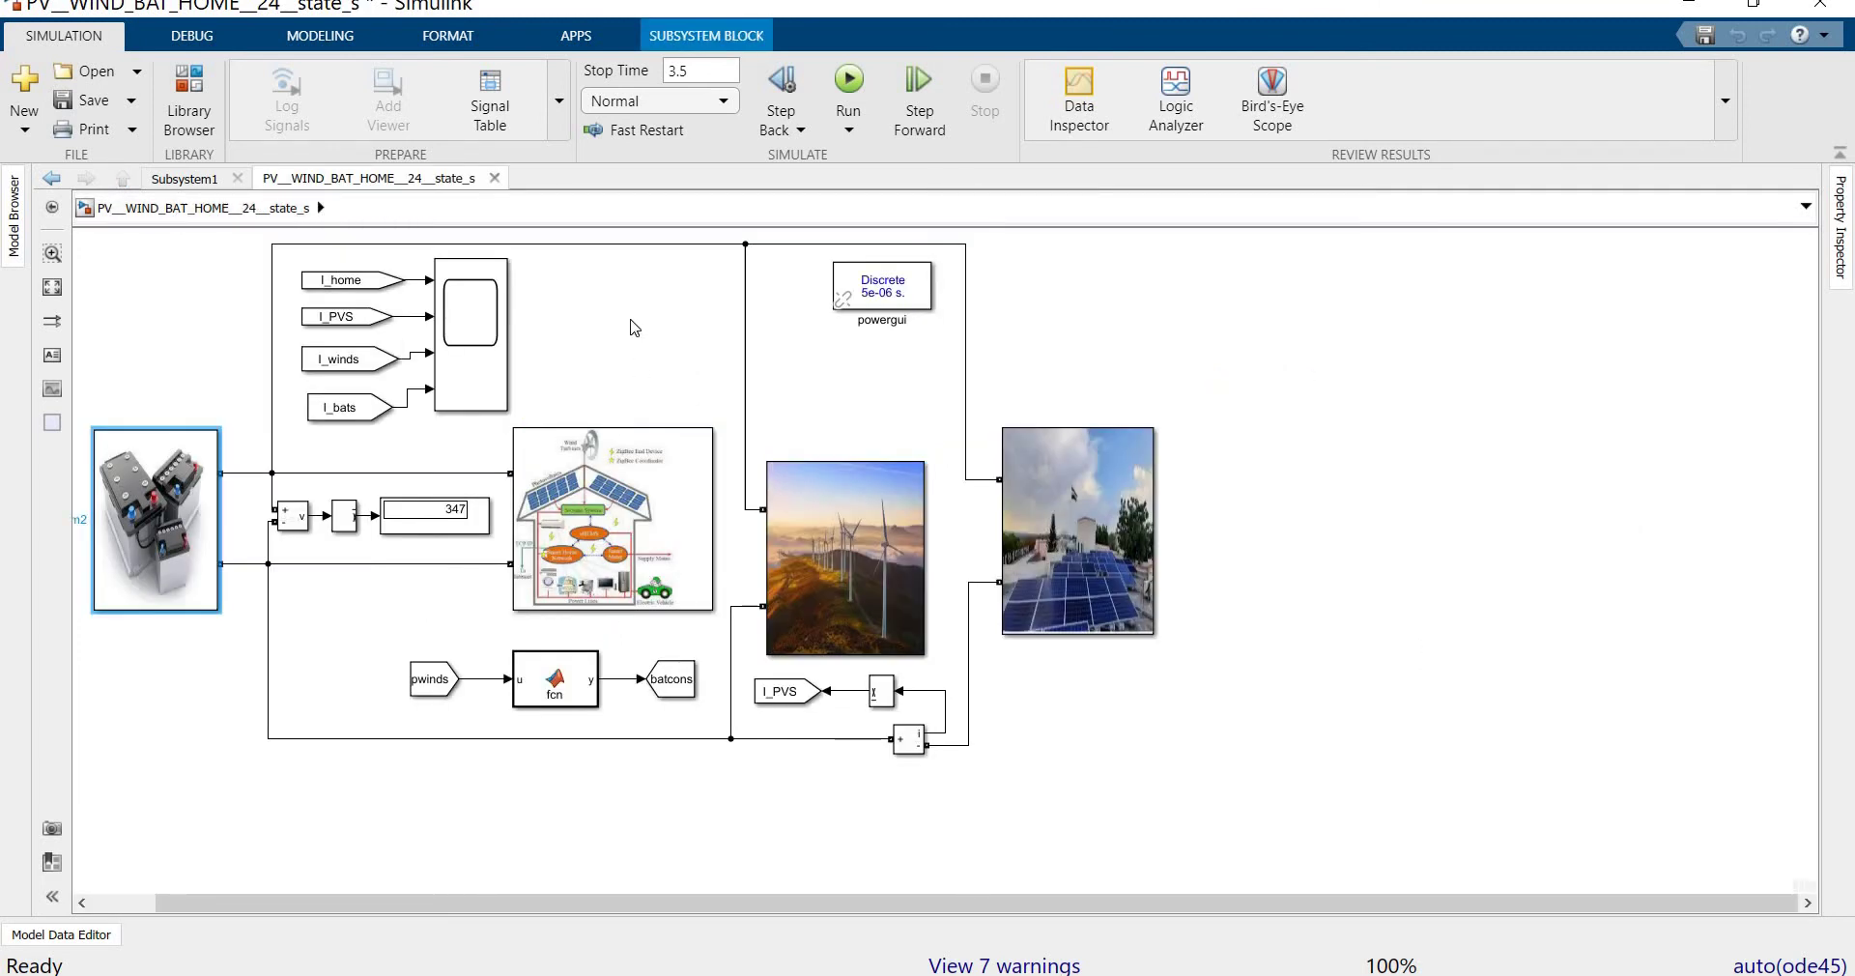
left_click(634, 328)
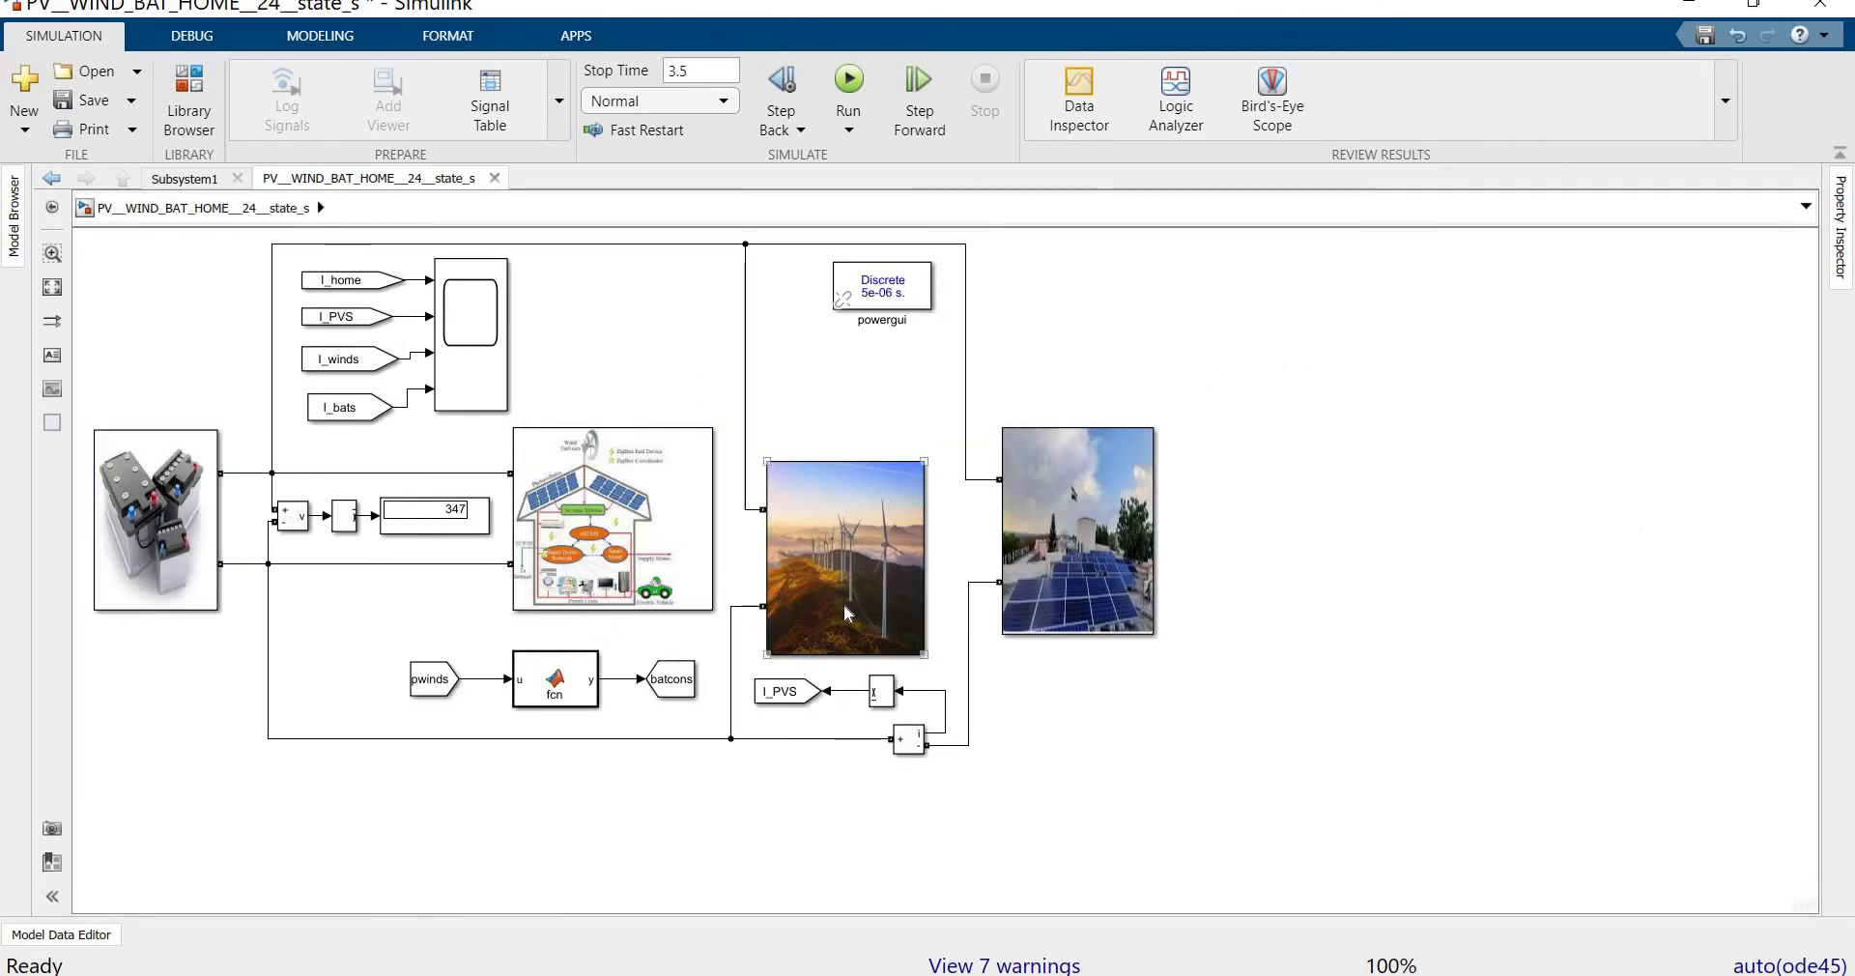
Review the parameters of the Repeating Sequence Stair block feeding the PV subsystem's S input, leaving them as they are
double_click(1134, 530)
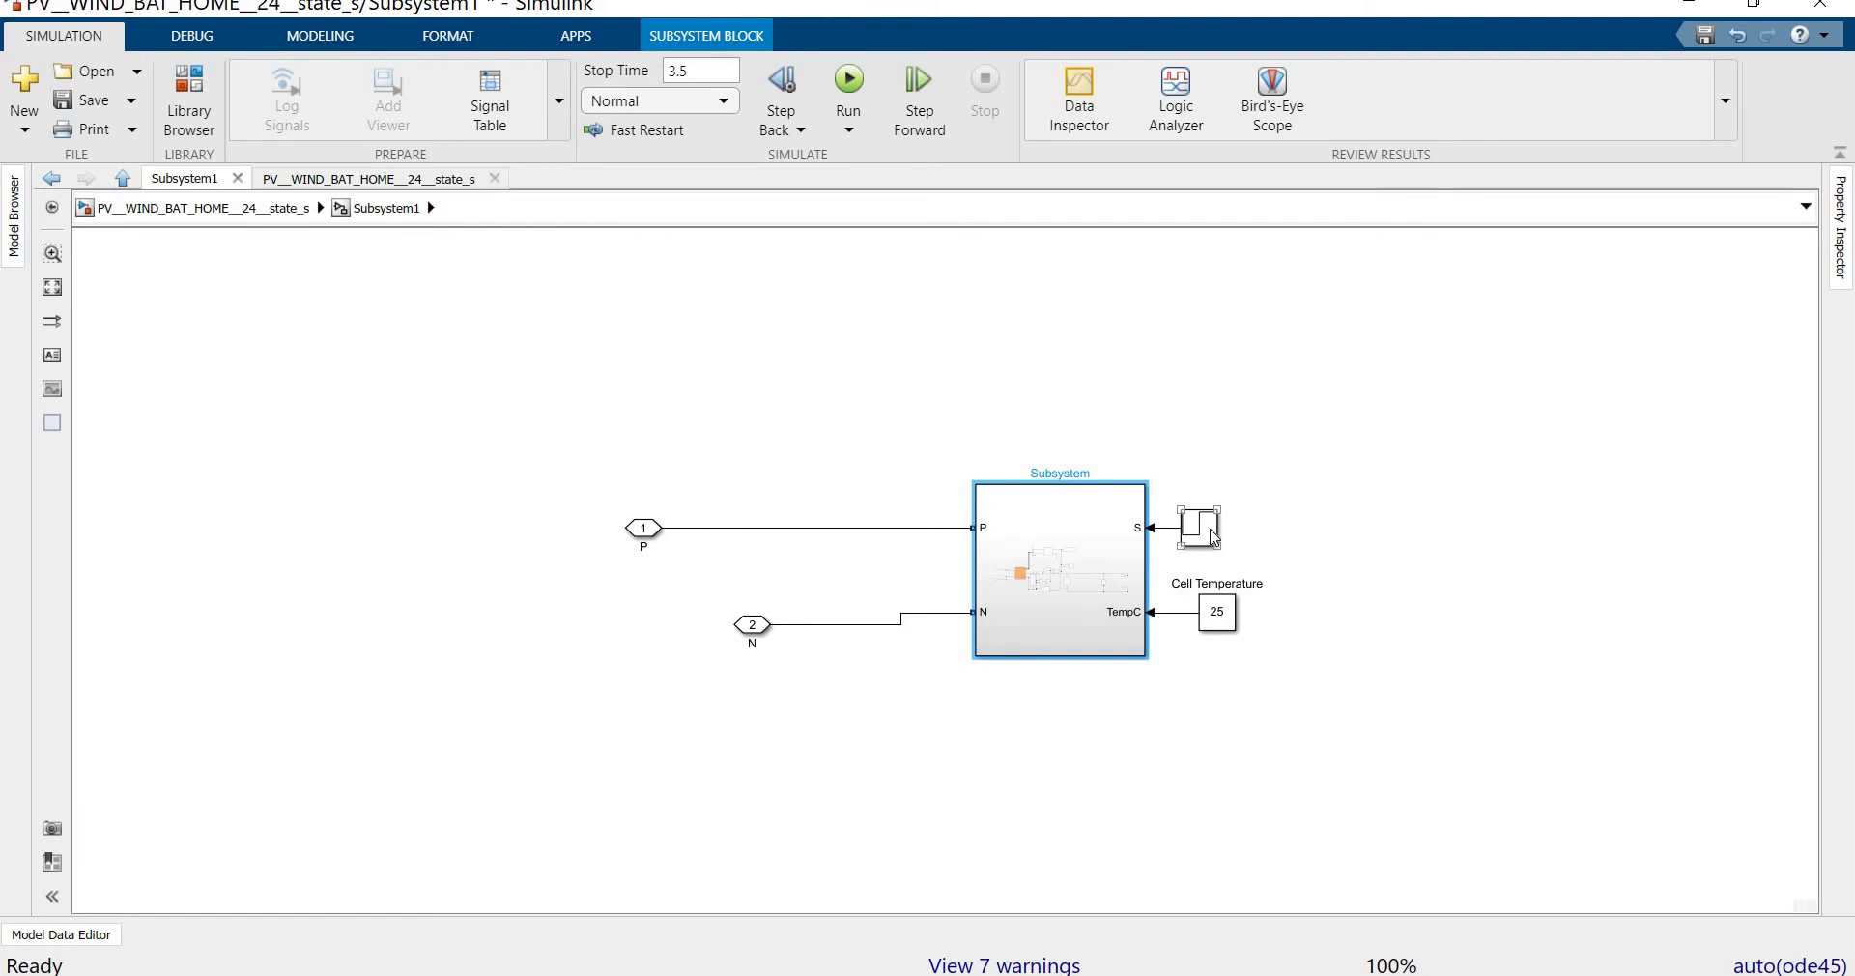
left_click(1213, 538)
double_click(1201, 527)
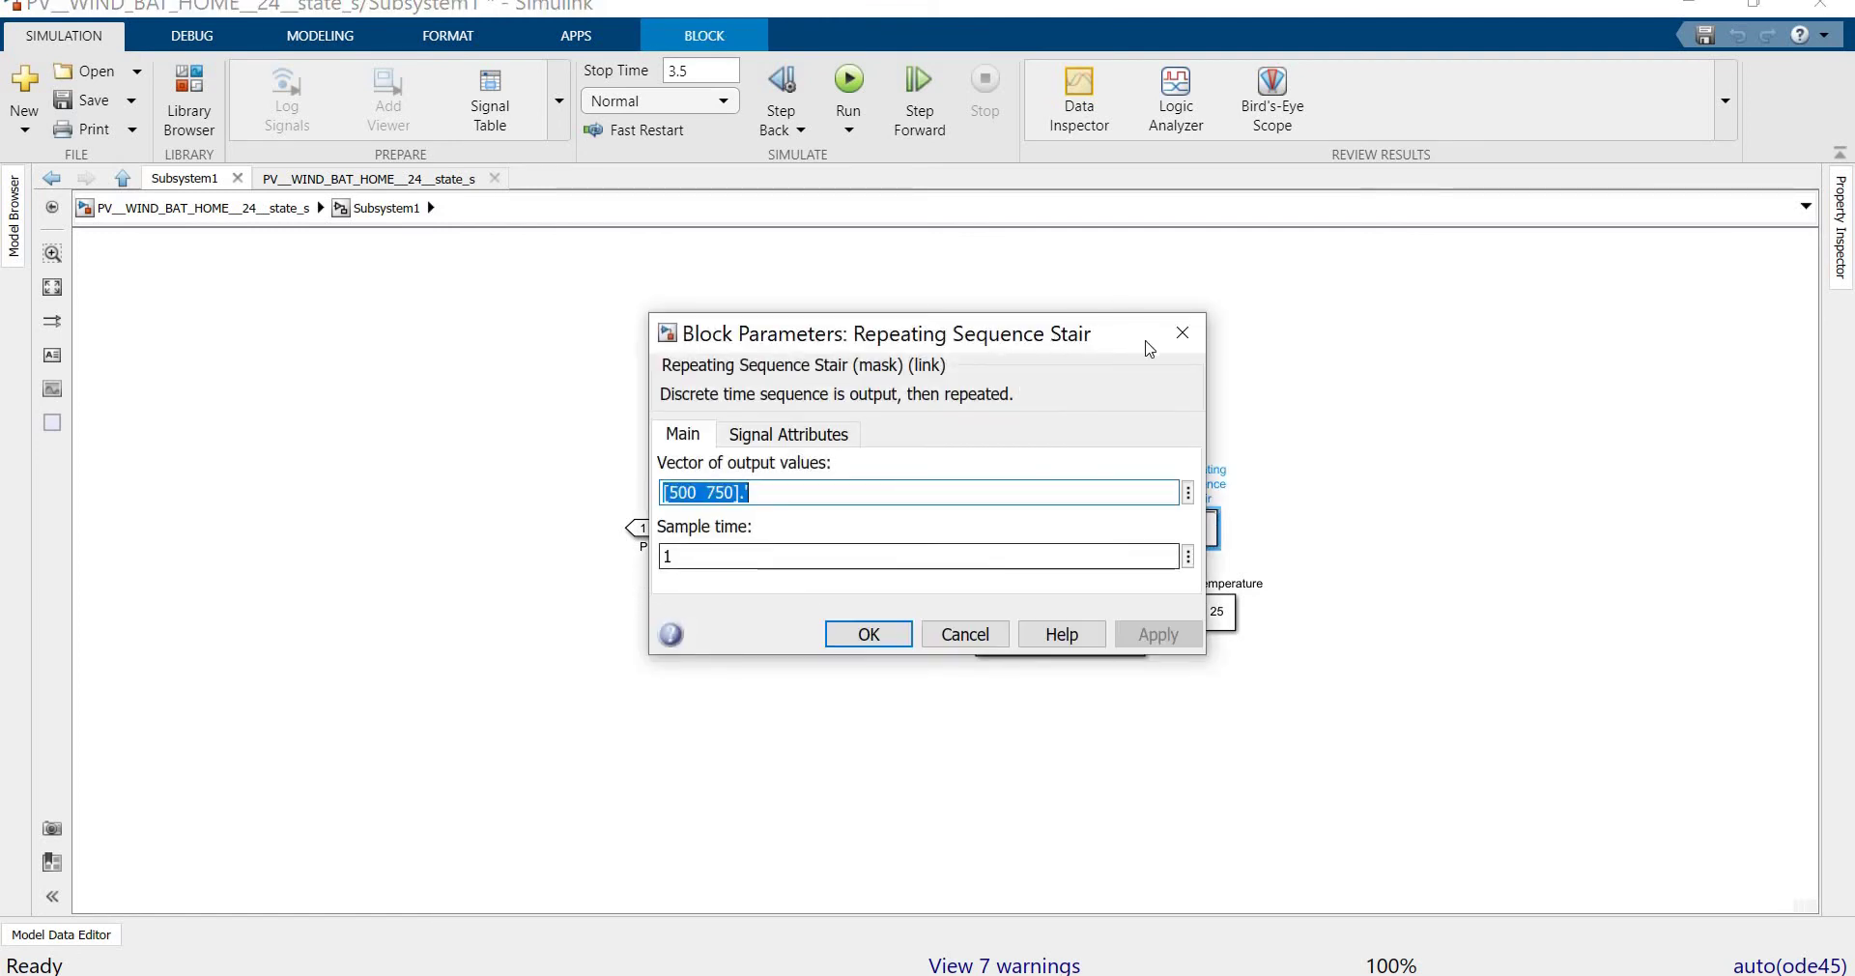
left_click(1195, 347)
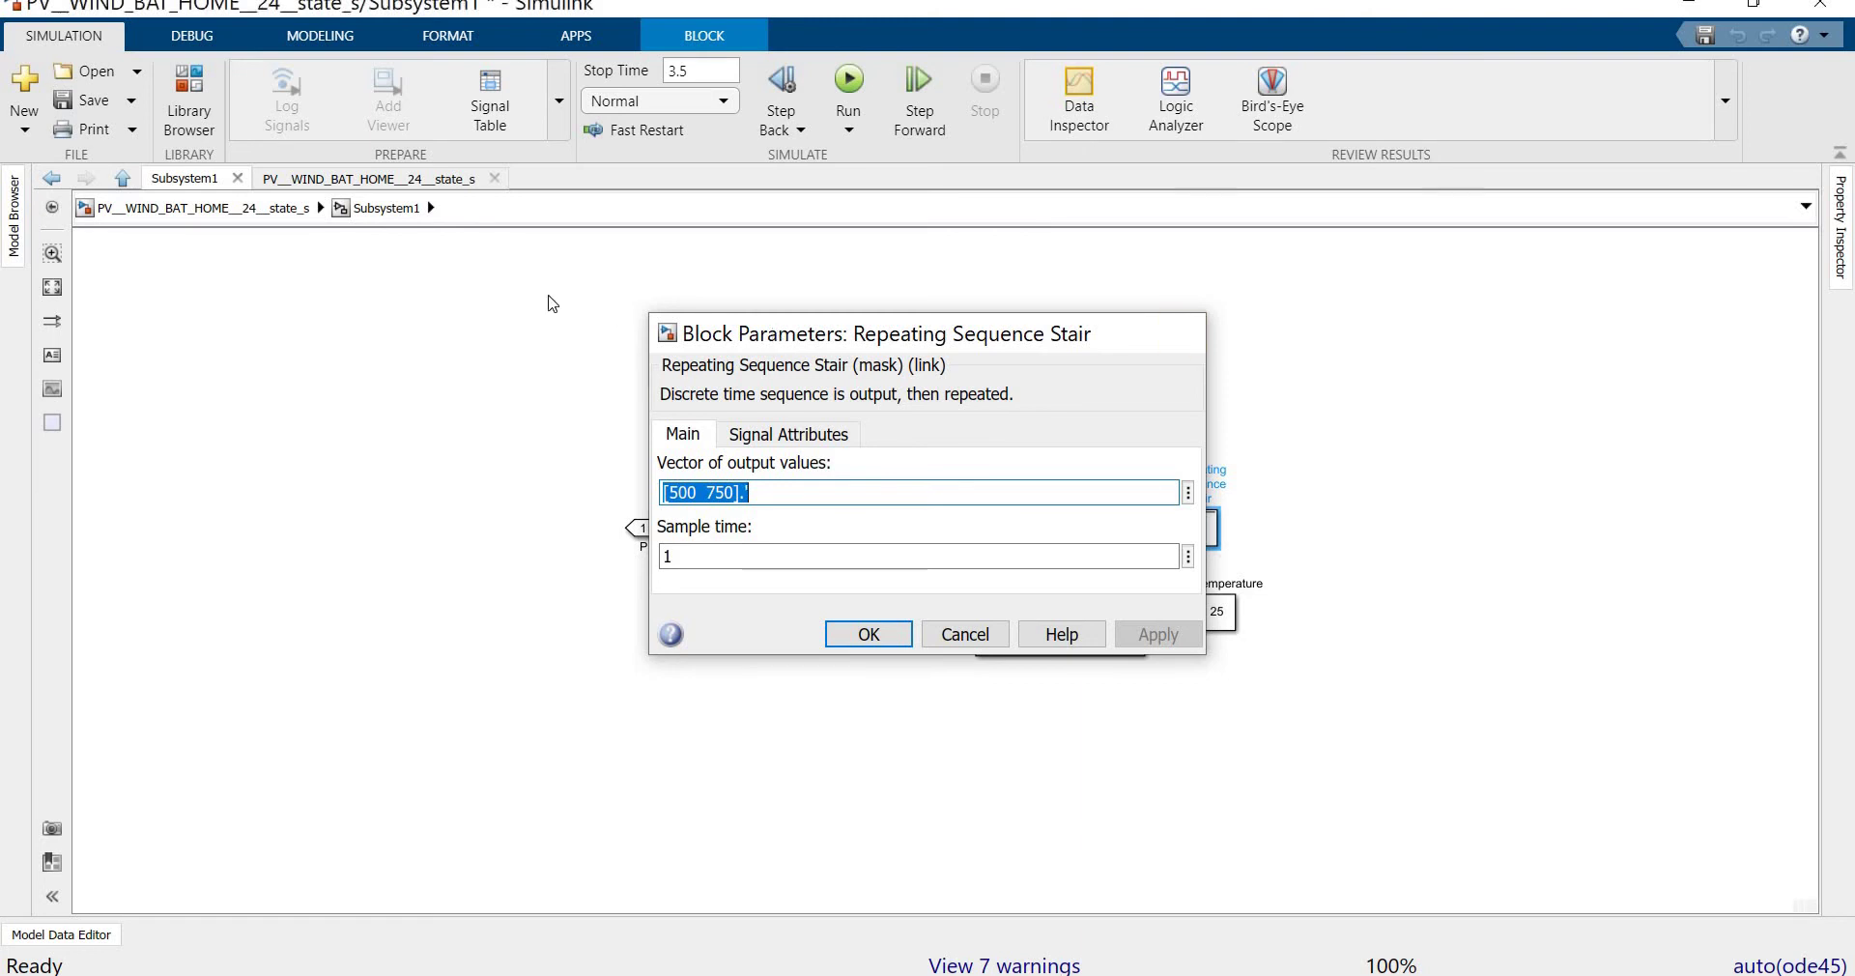
left_click(185, 210)
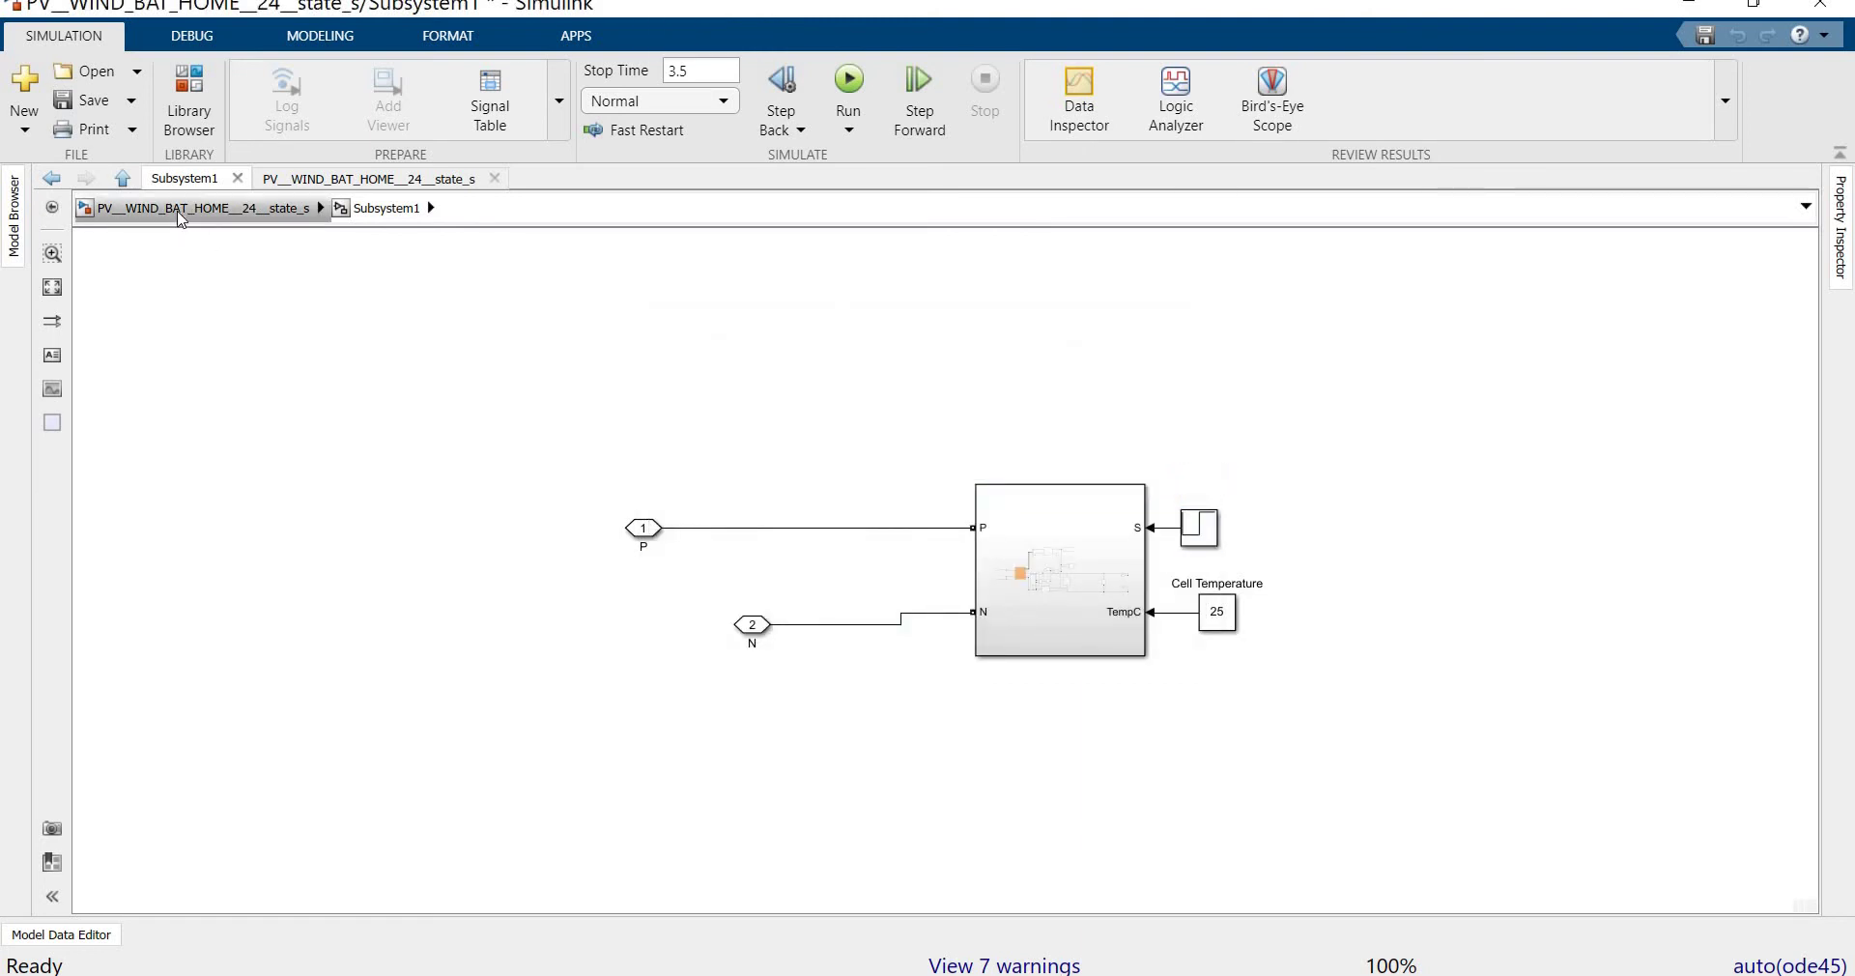
Review the Step1 block parameters at the turbine's wind speed input in the wind subsystem and return to the top level
double_click(877, 528)
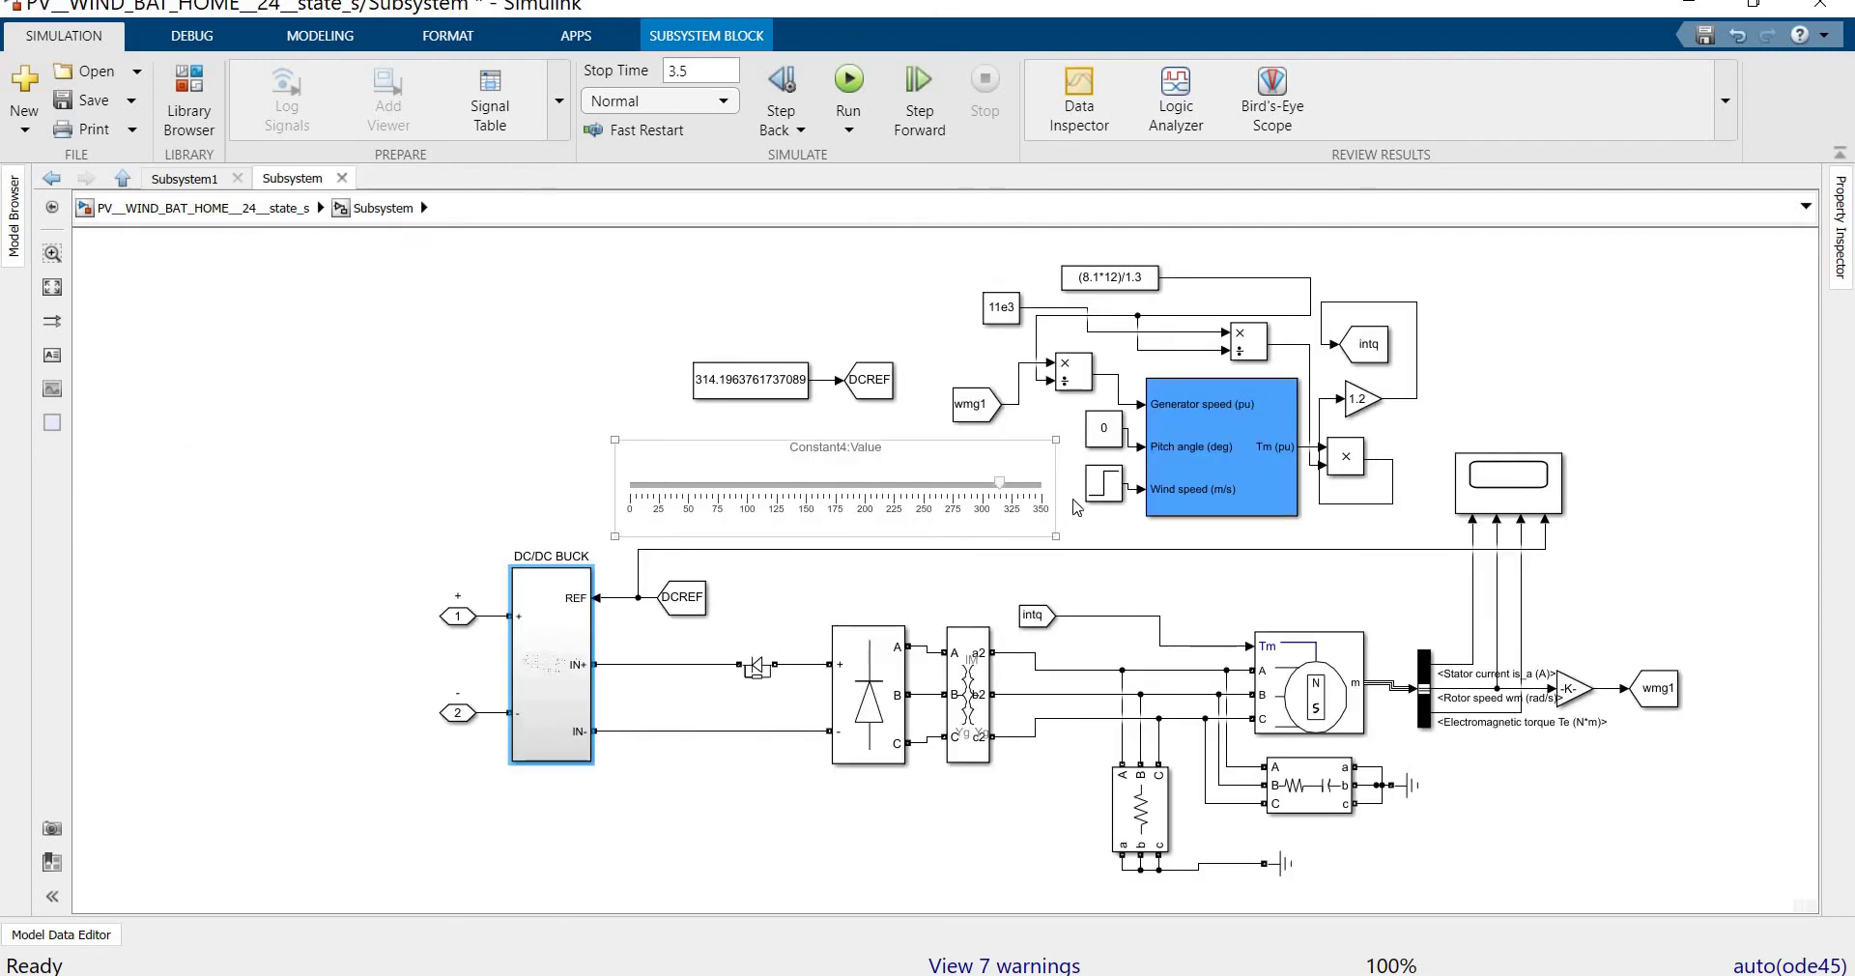
left_click(1099, 486)
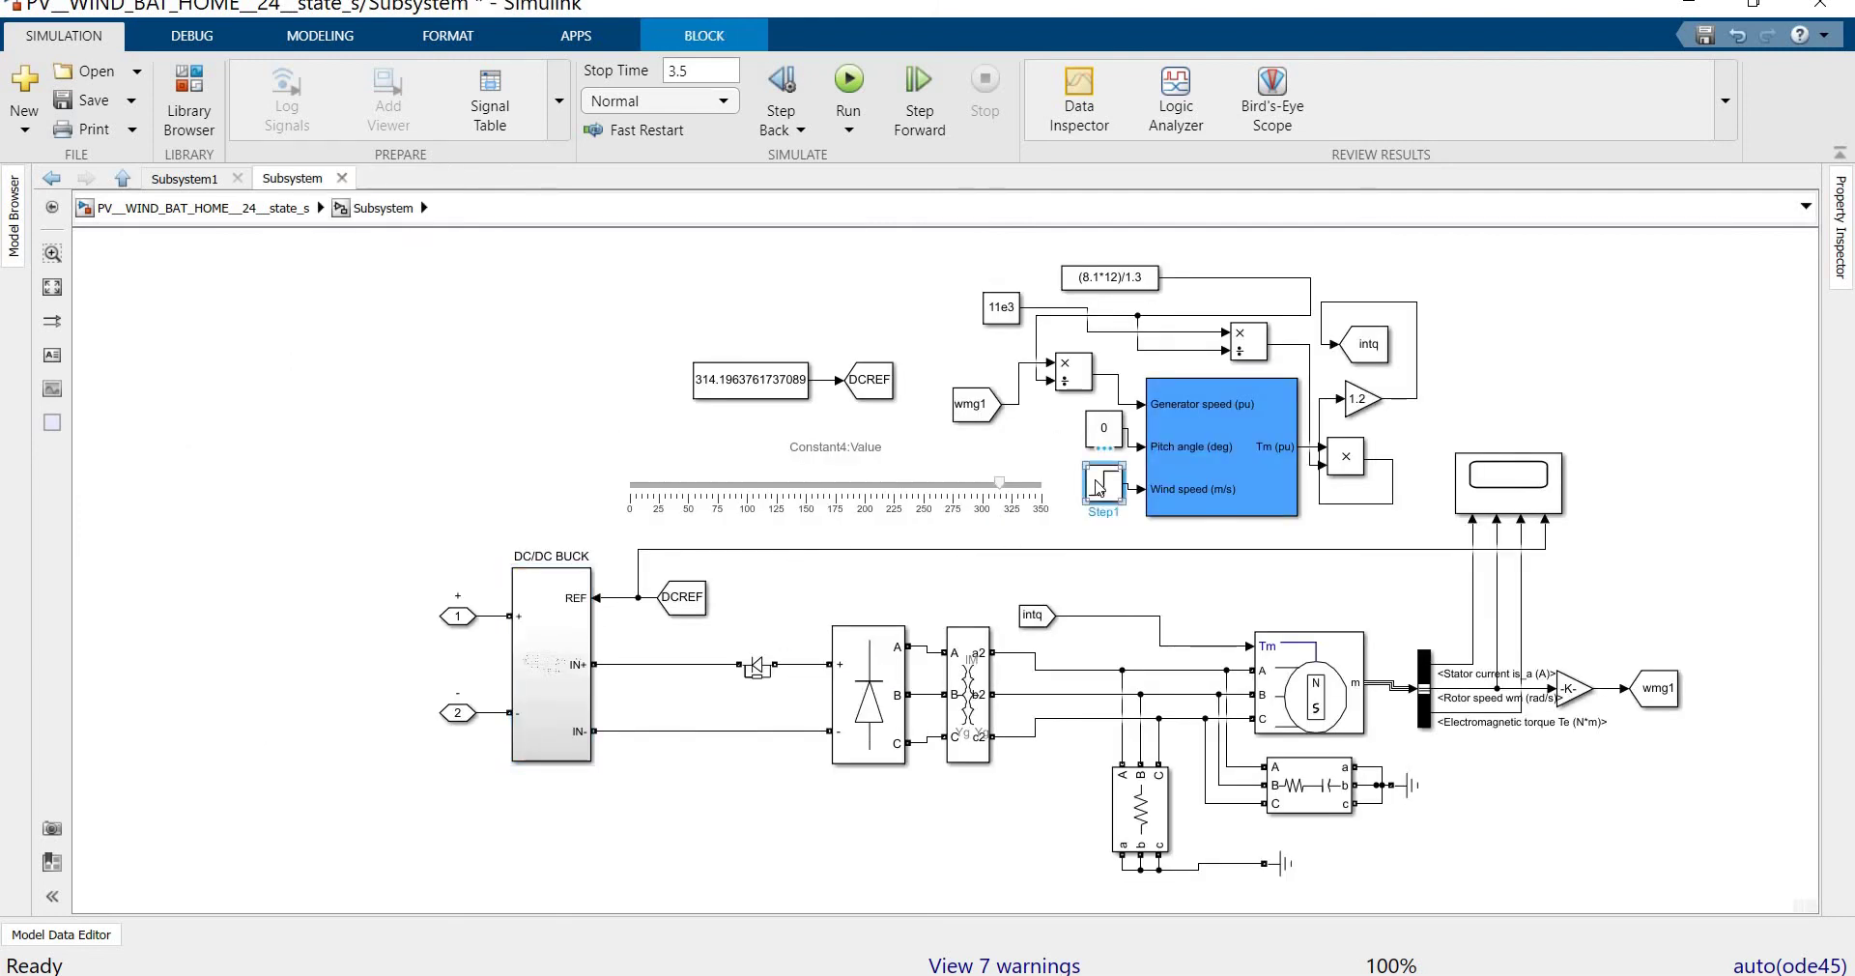
double_click(1099, 486)
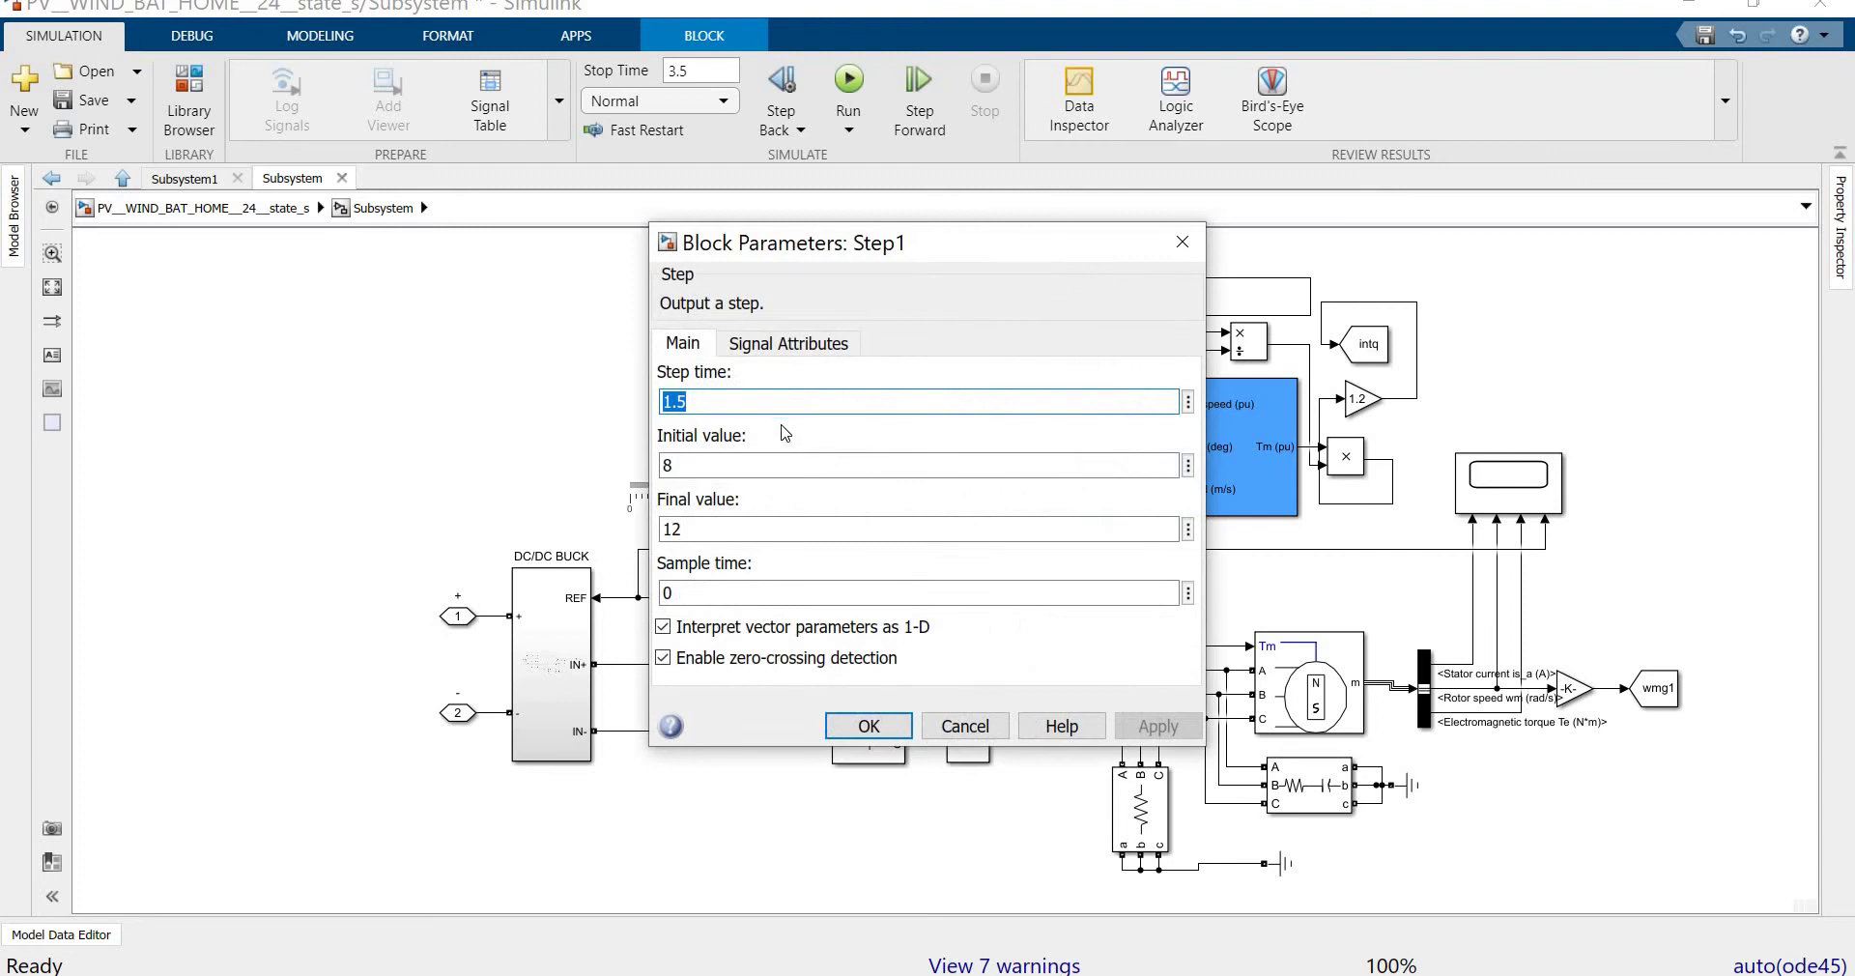
left_click(1178, 243)
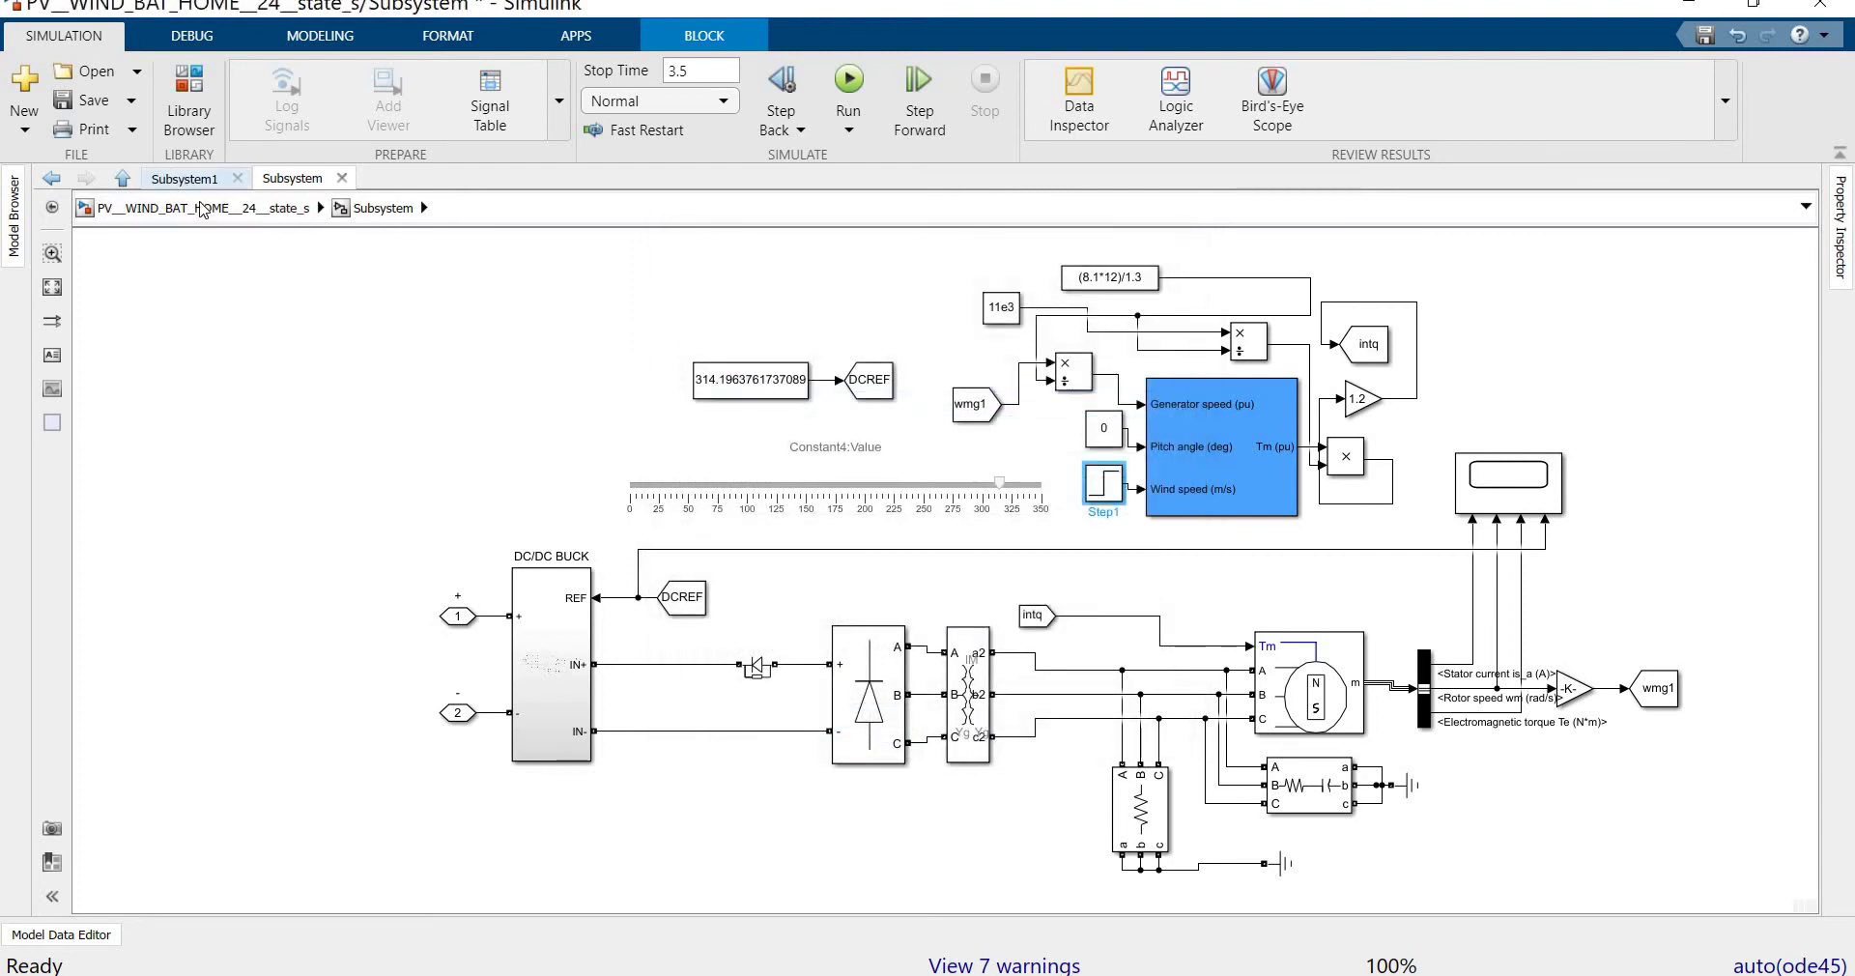
left_click(203, 208)
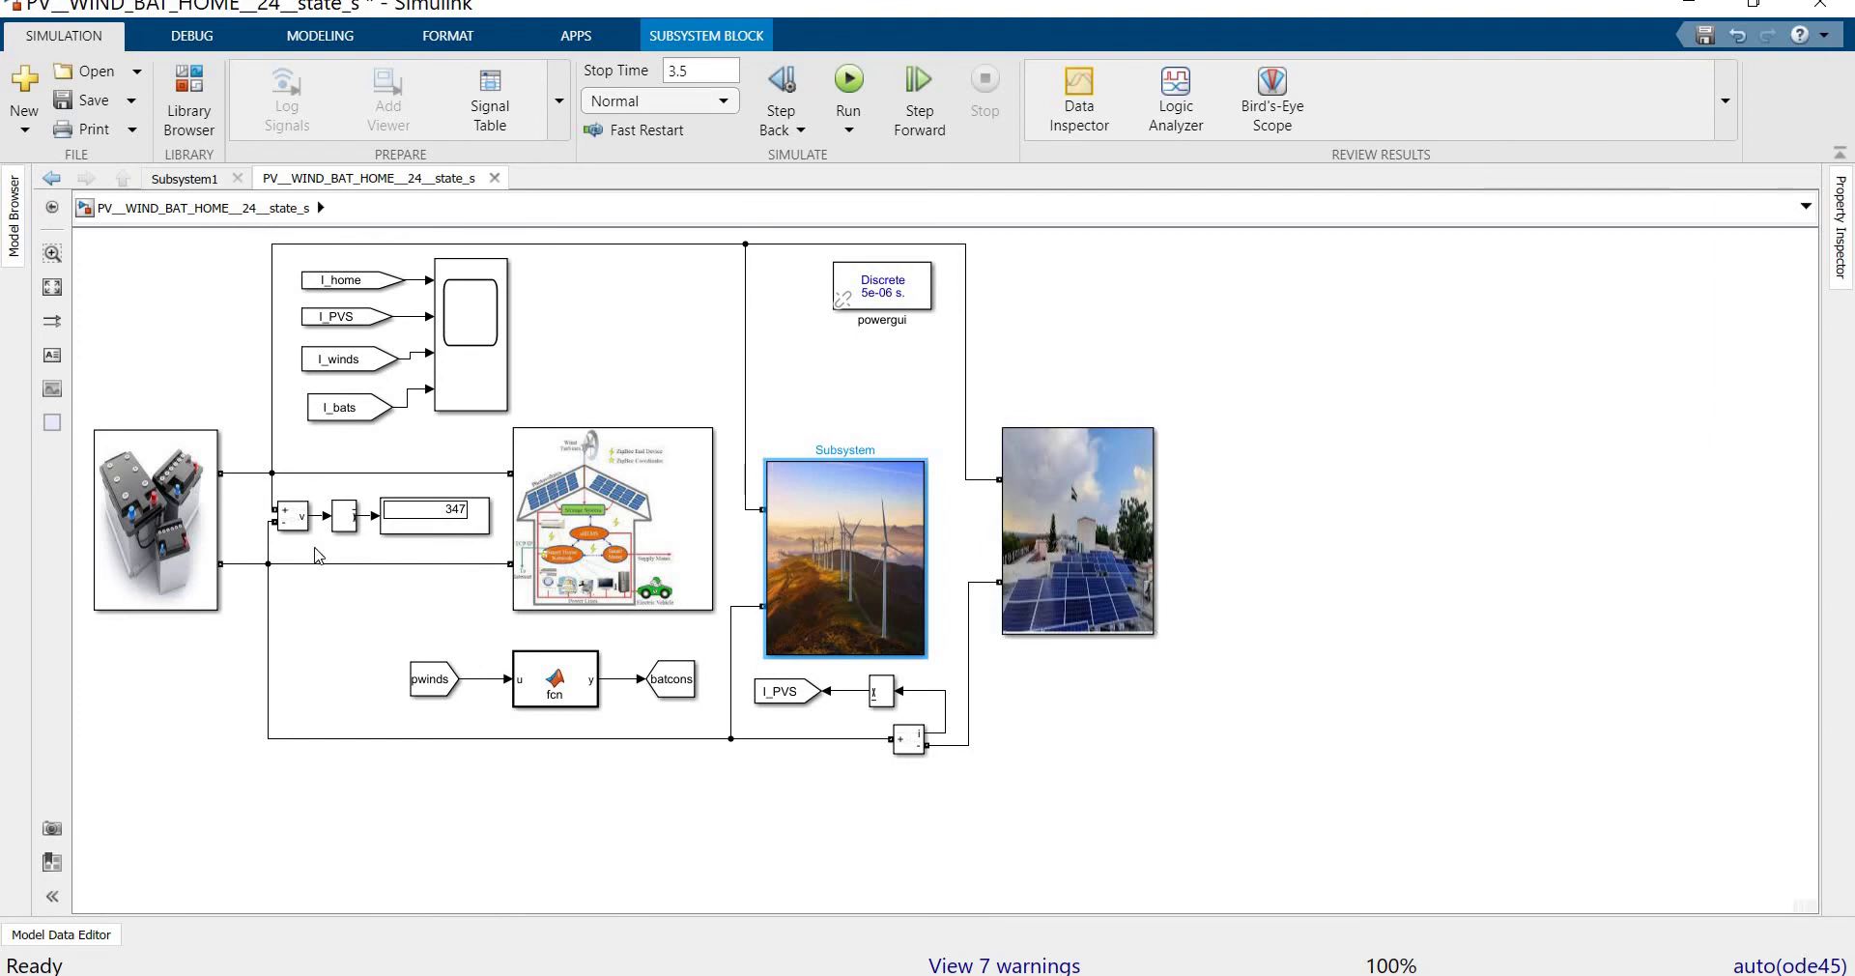
Revisit the battery subsystem's MATLAB Function block, then review the wind, PV and battery blocks at the top level
double_click(145, 531)
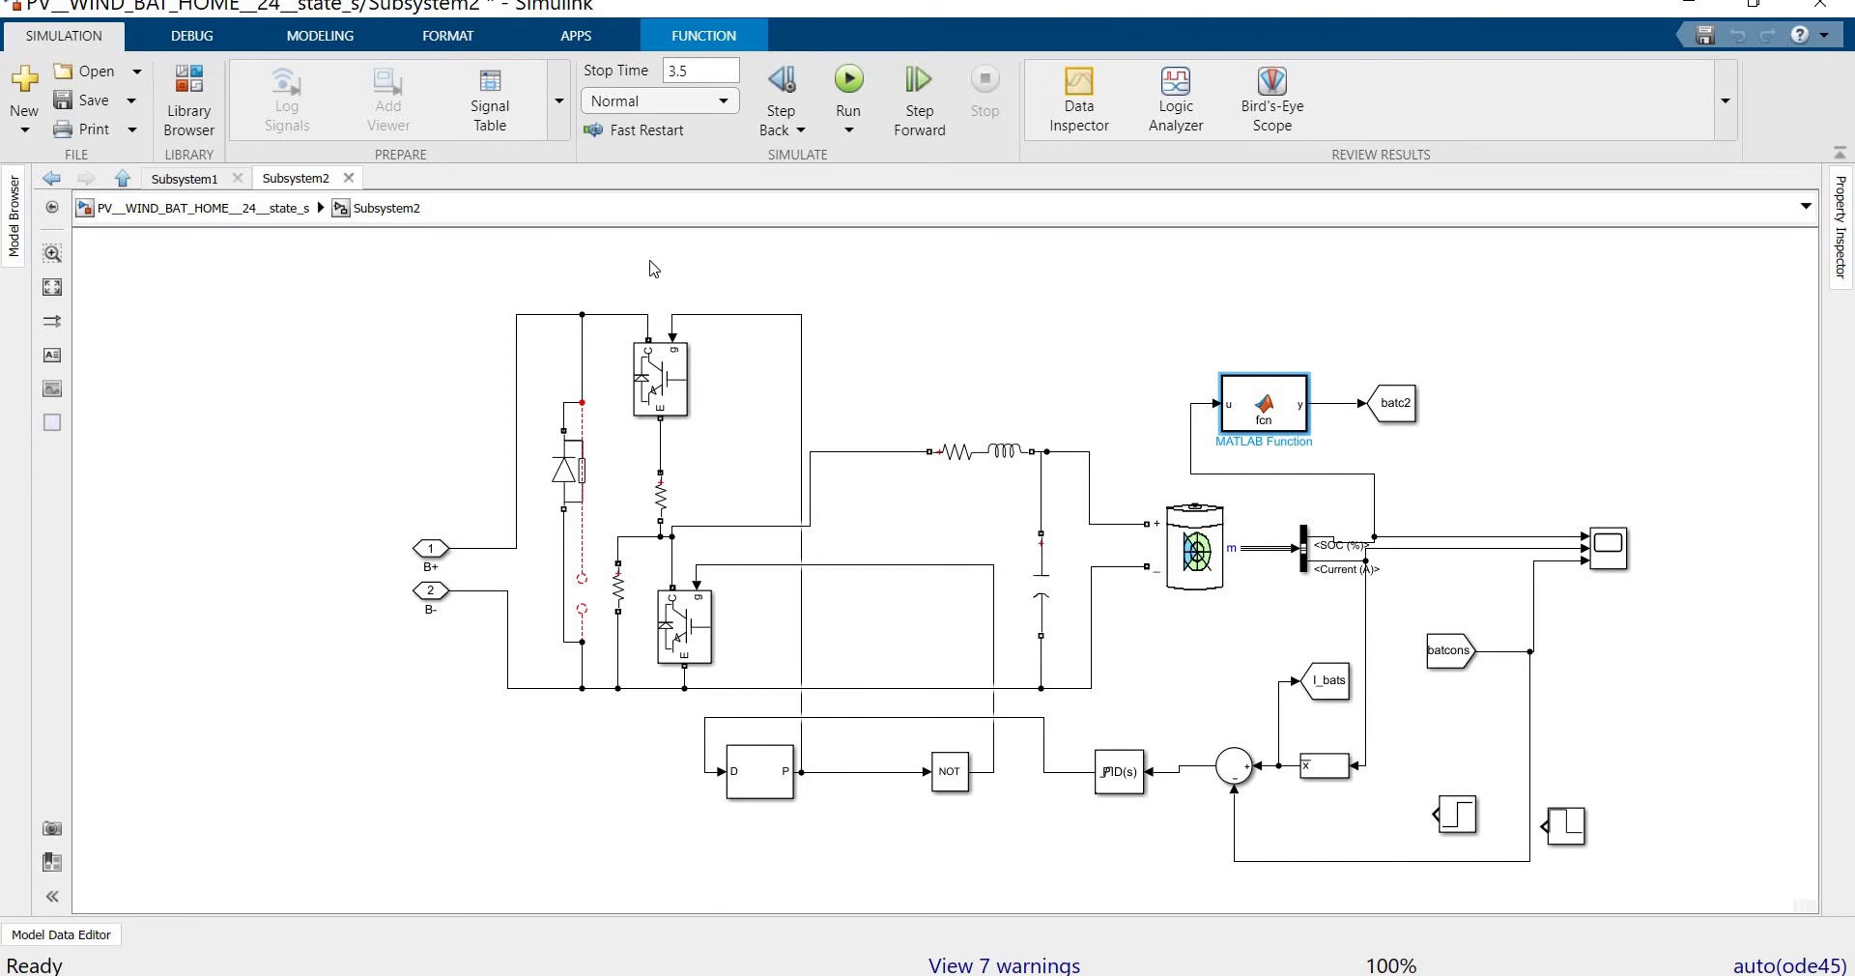
left_click(157, 208)
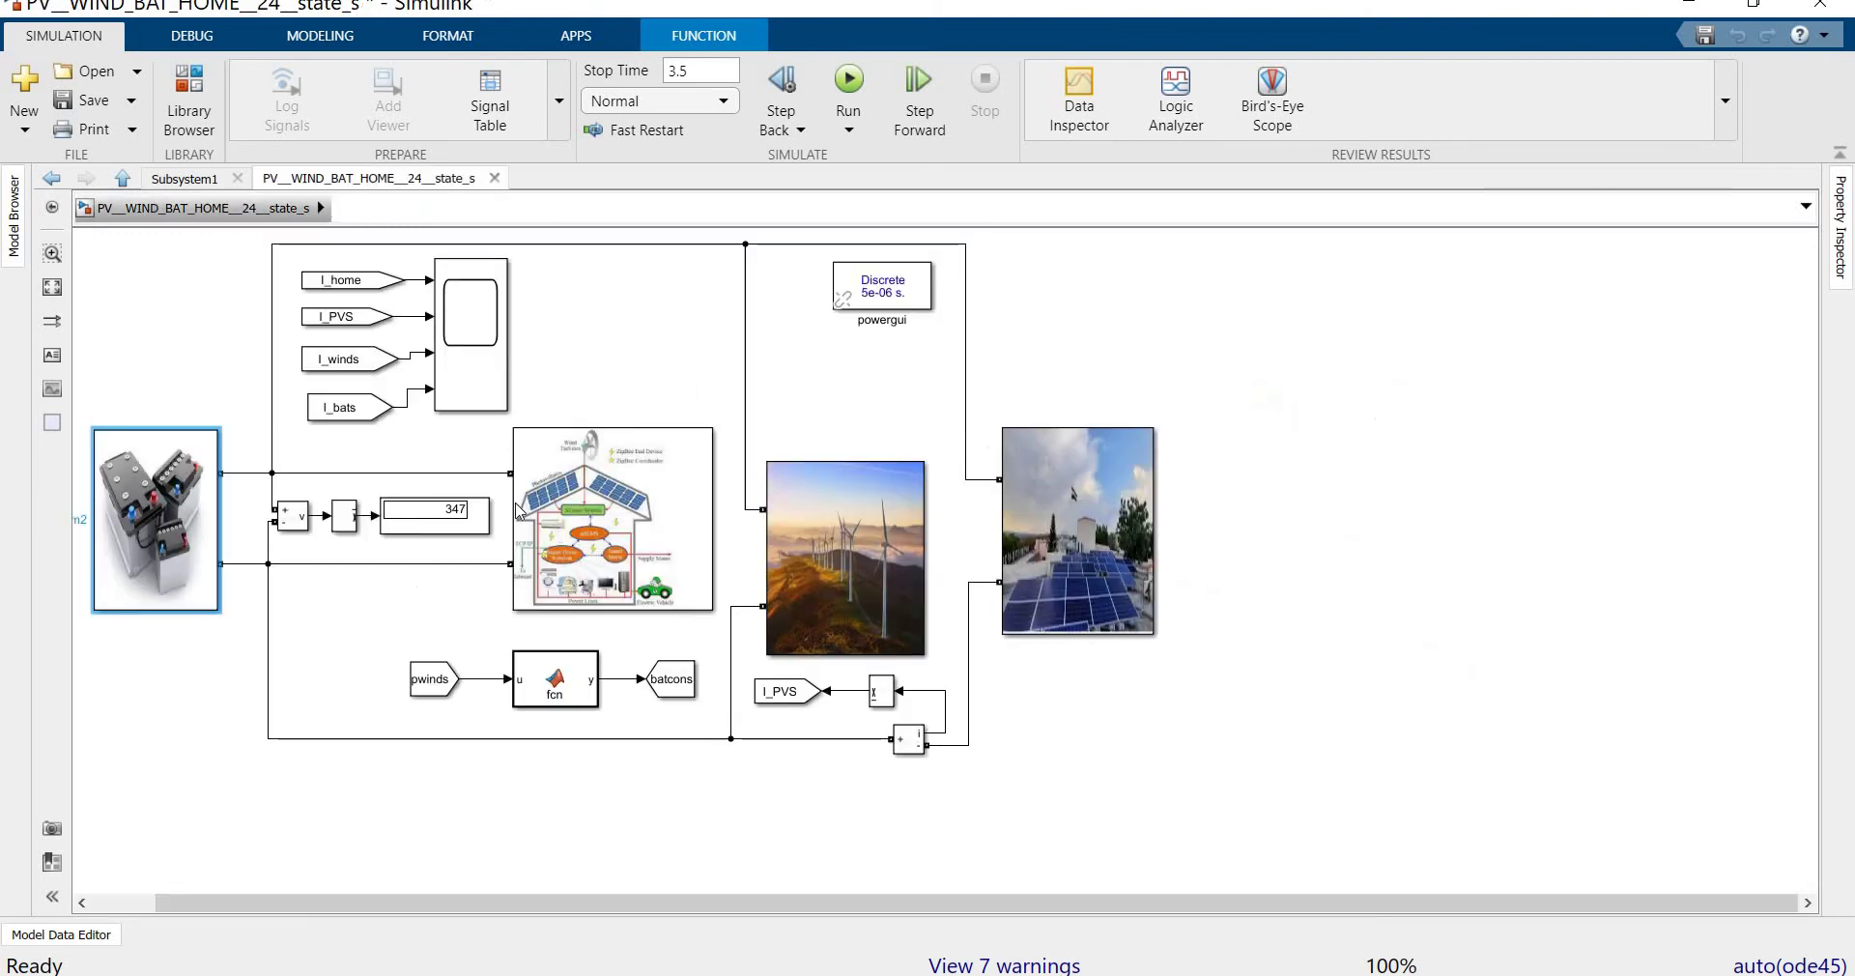
left_click(813, 531)
left_click(1115, 551)
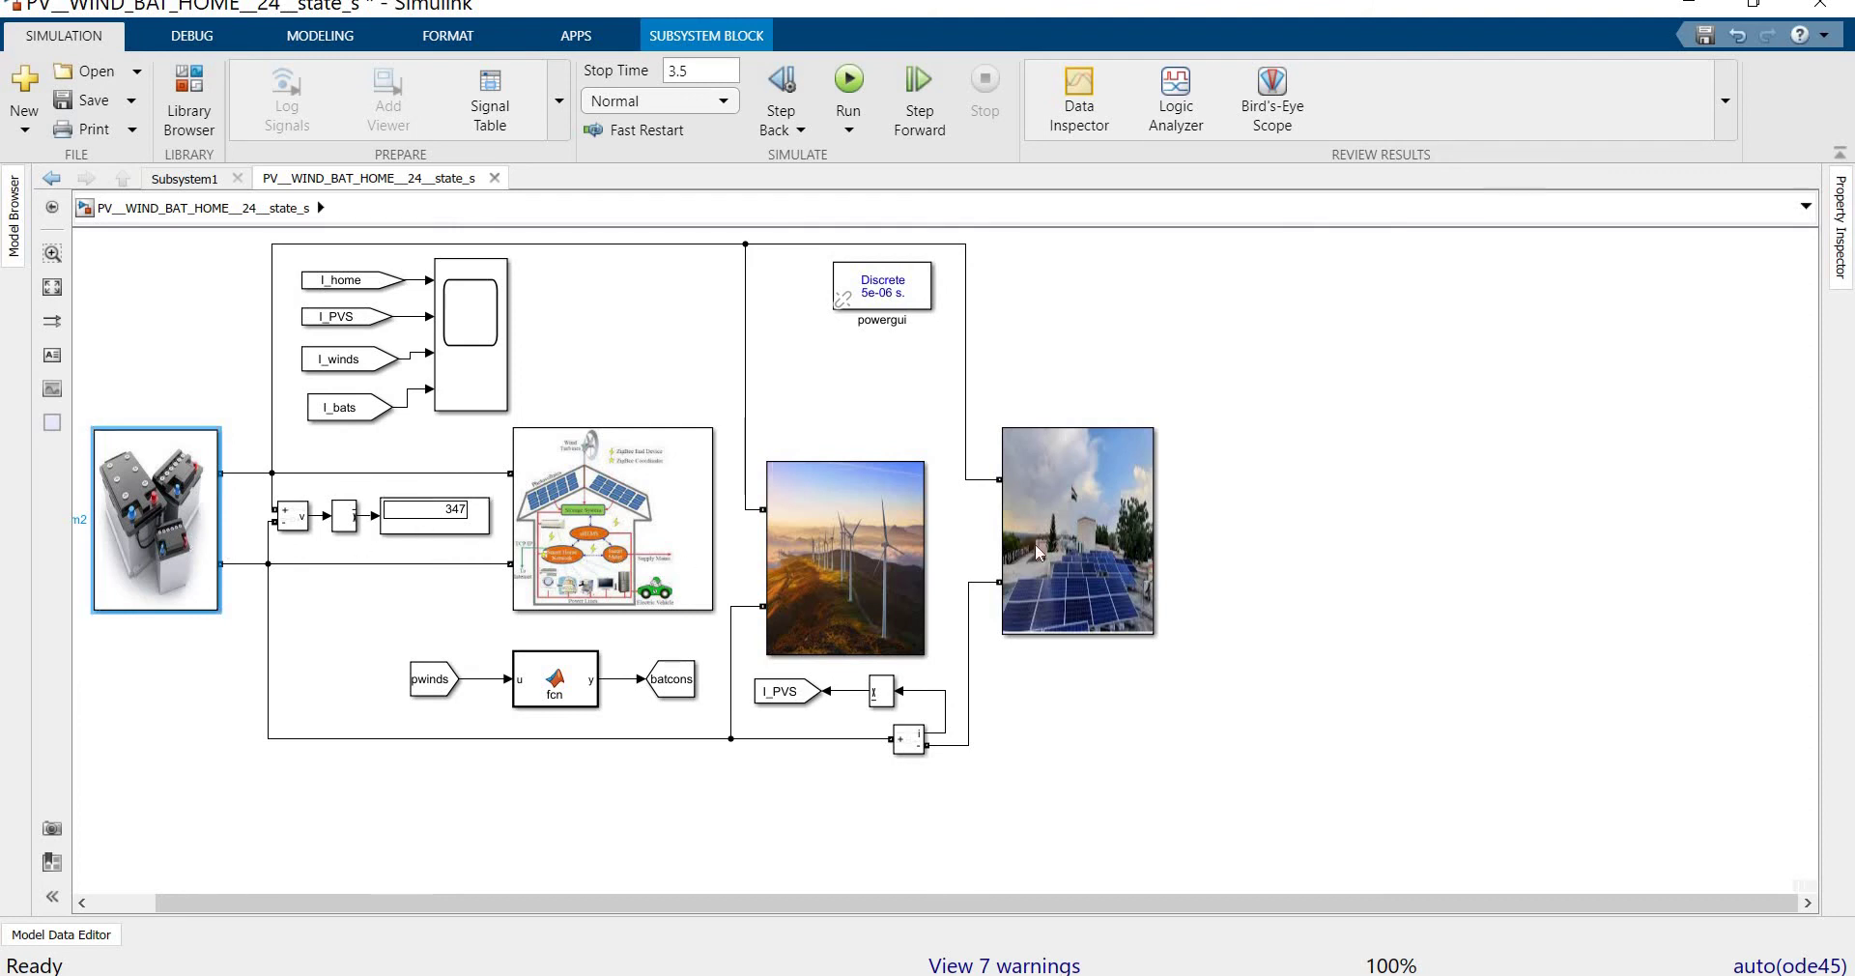
left_click(114, 510)
Run the simulation with a stop time of 3.5 and bring up the Scope2 window to follow its waveforms
mouse_move(1299, 903)
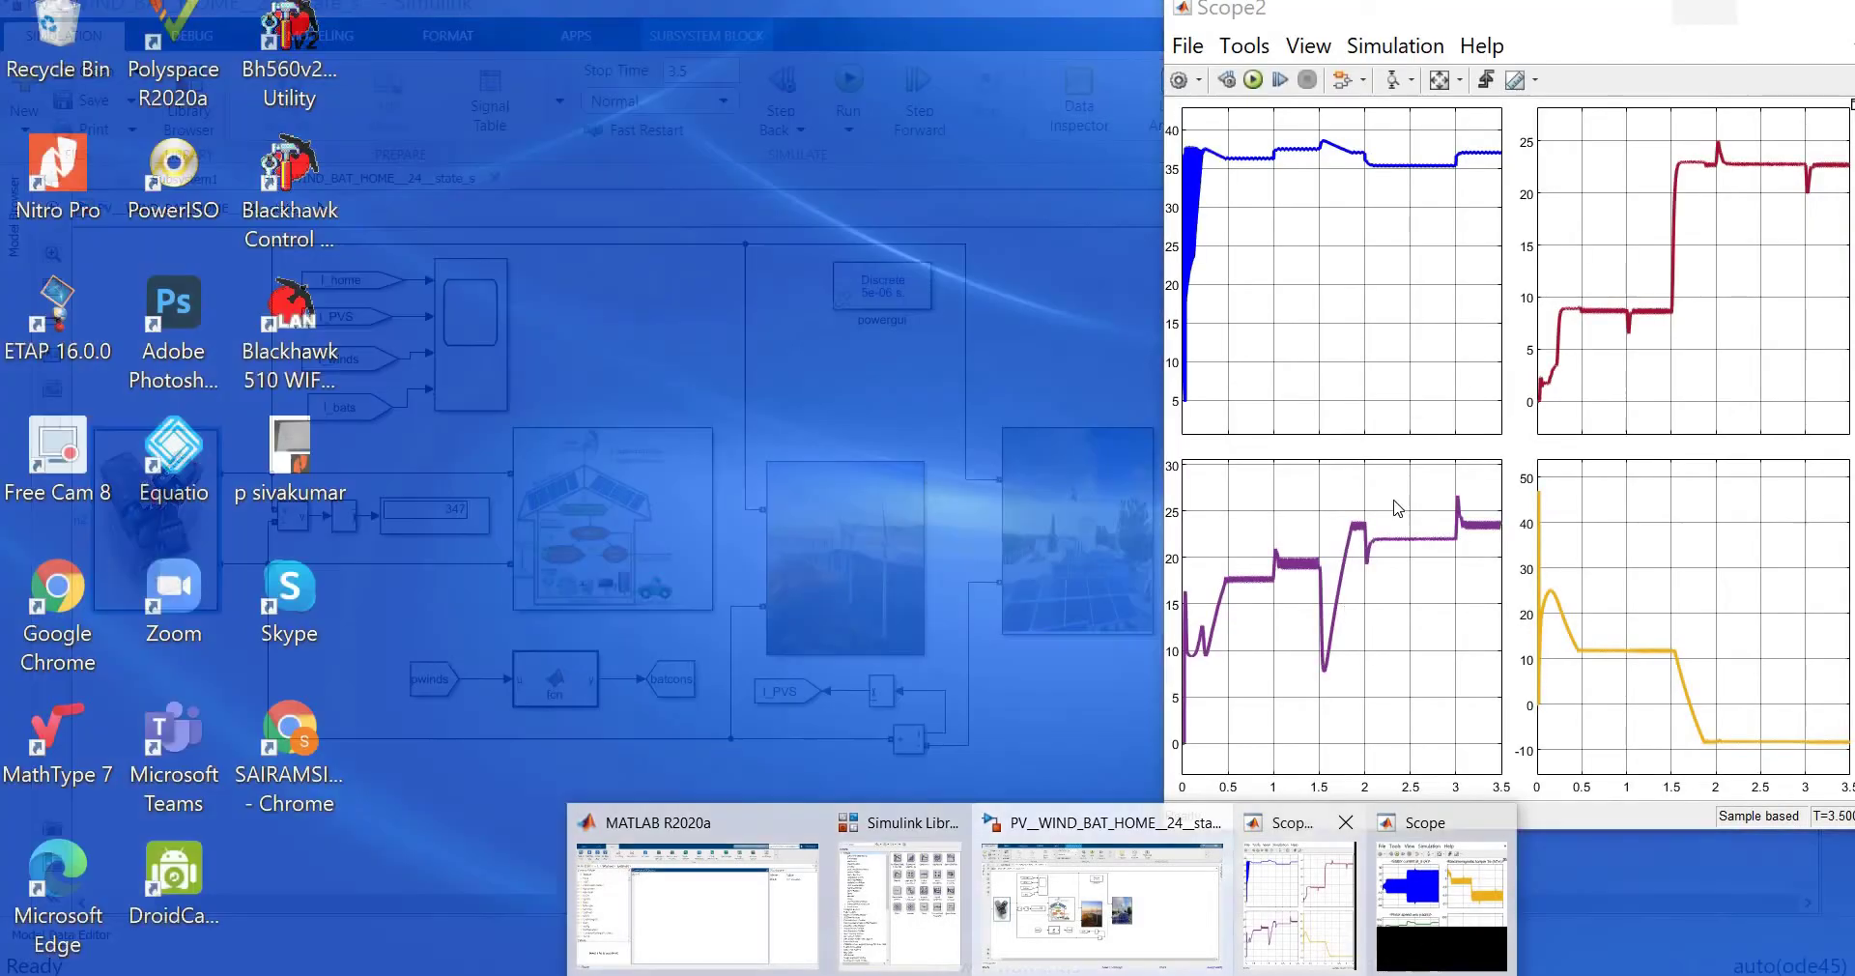
left_click(850, 85)
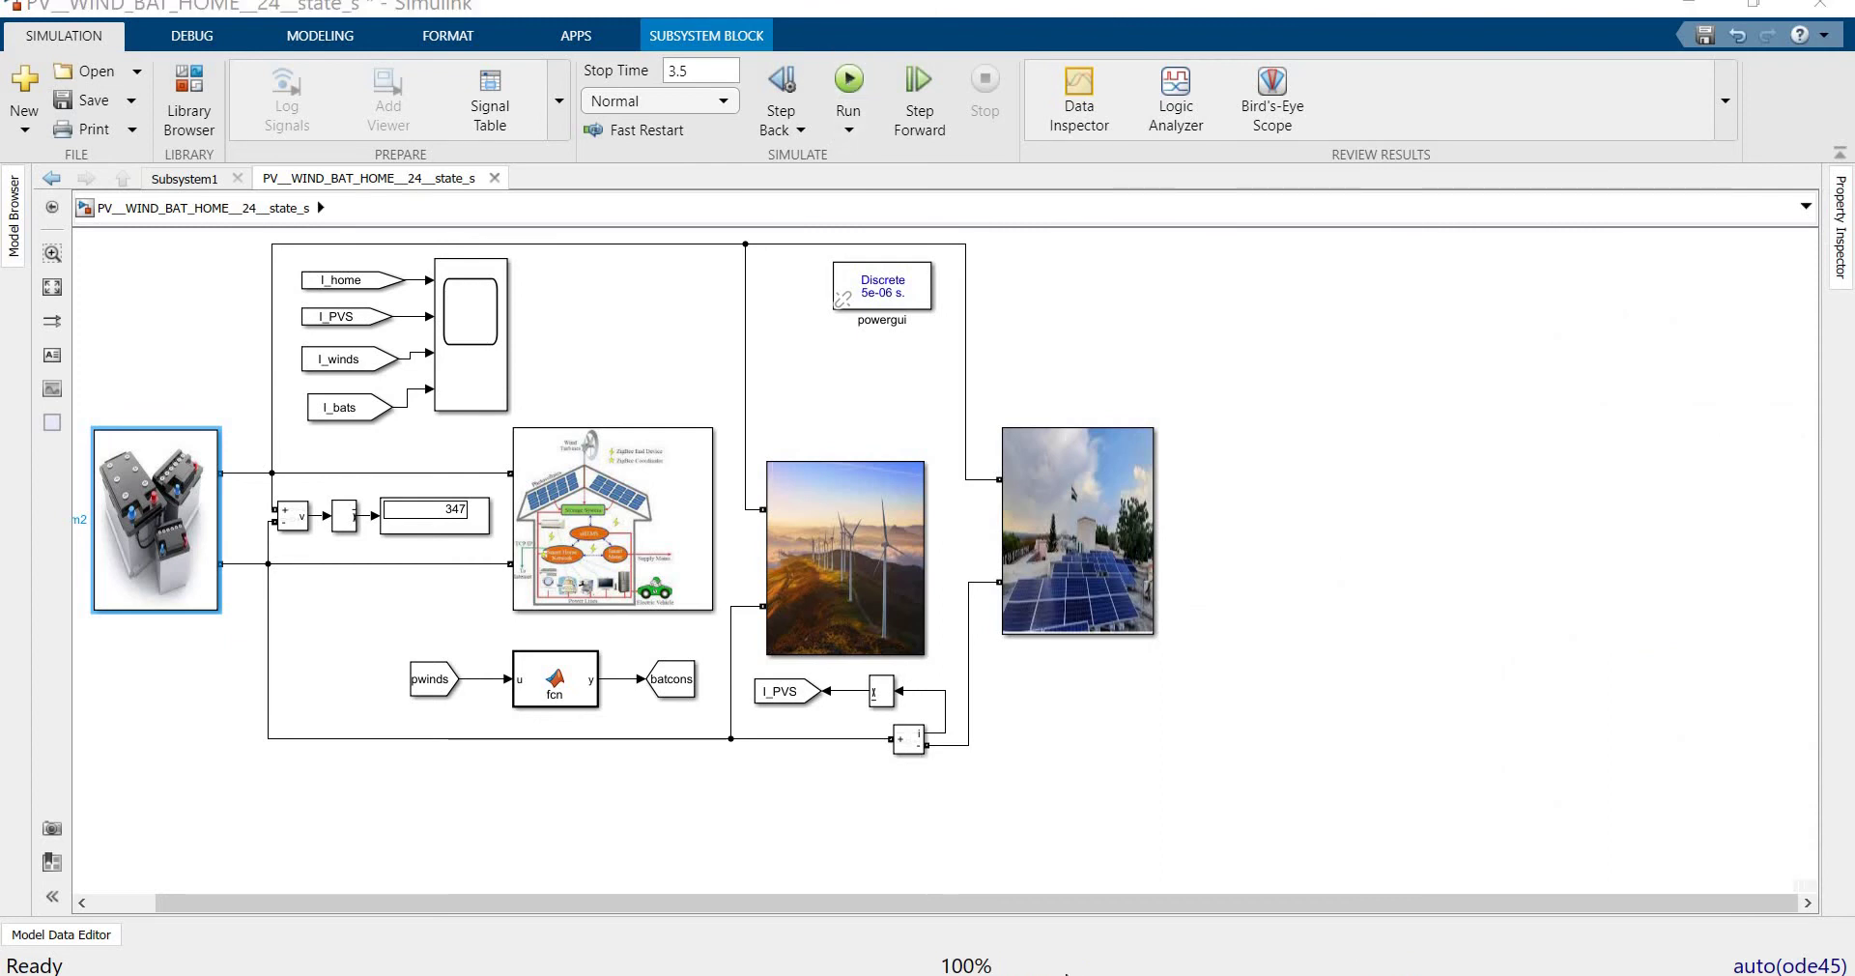
mouse_move(1233, 920)
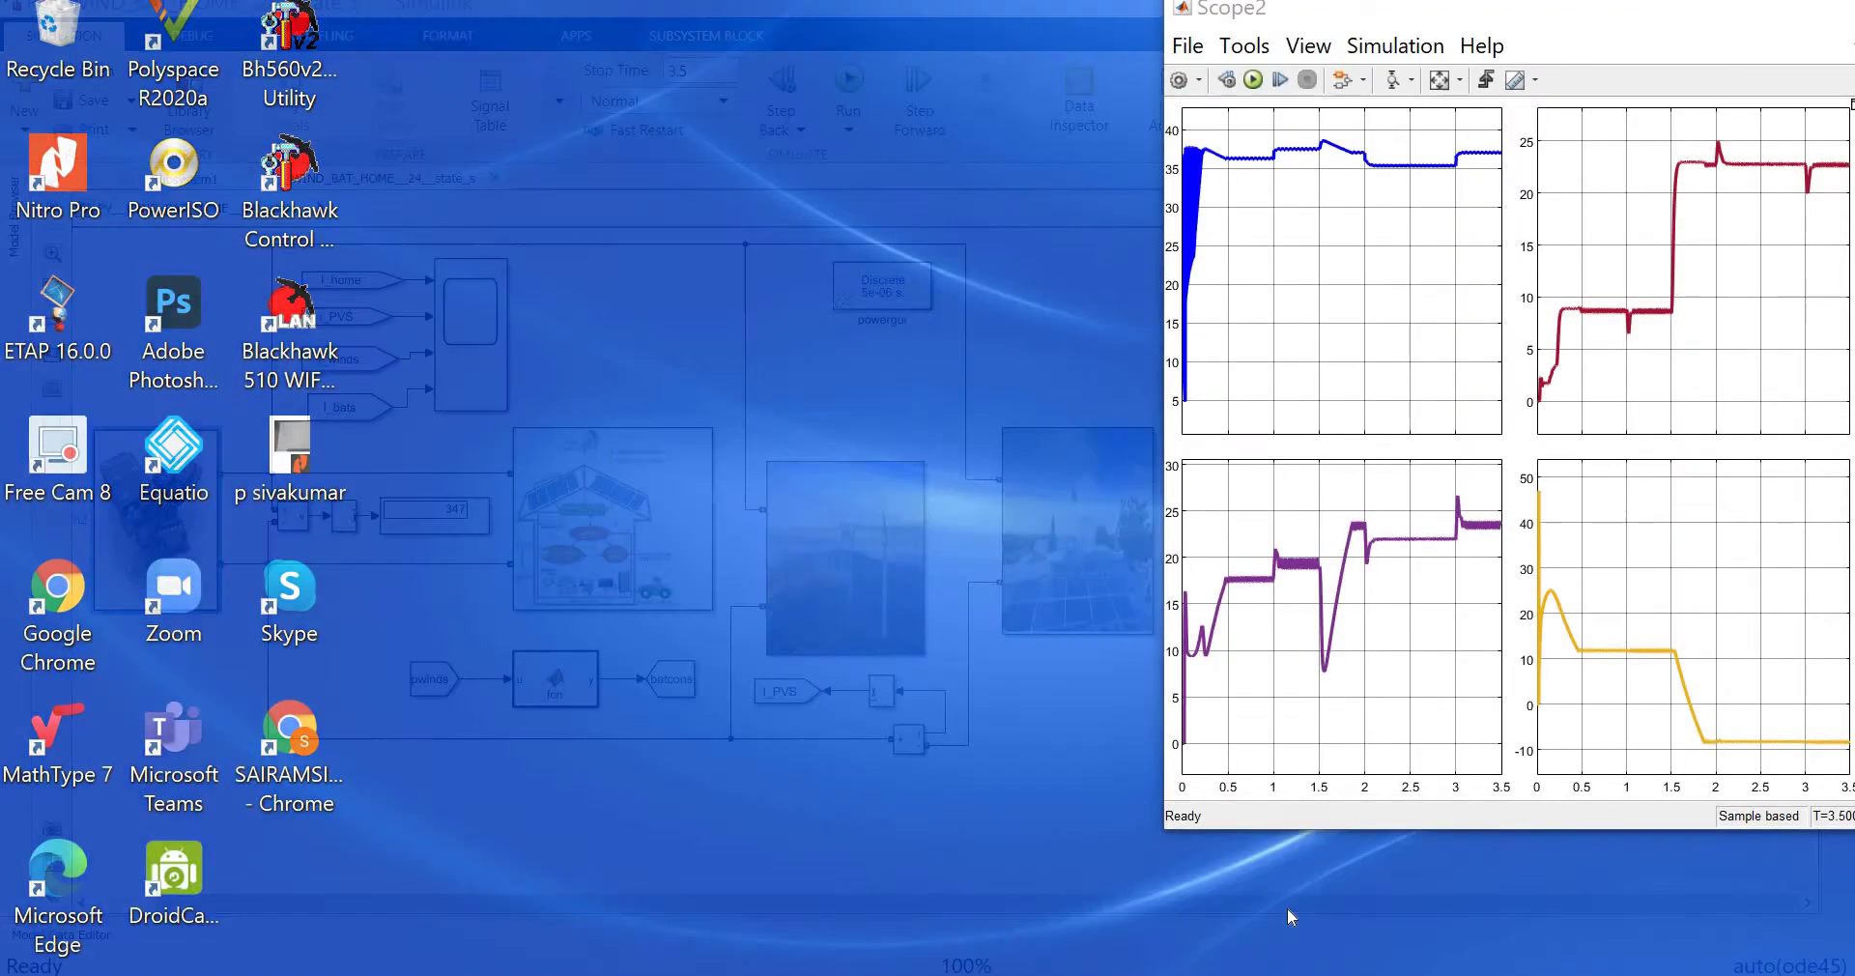
left_click(1288, 908)
left_click(854, 84)
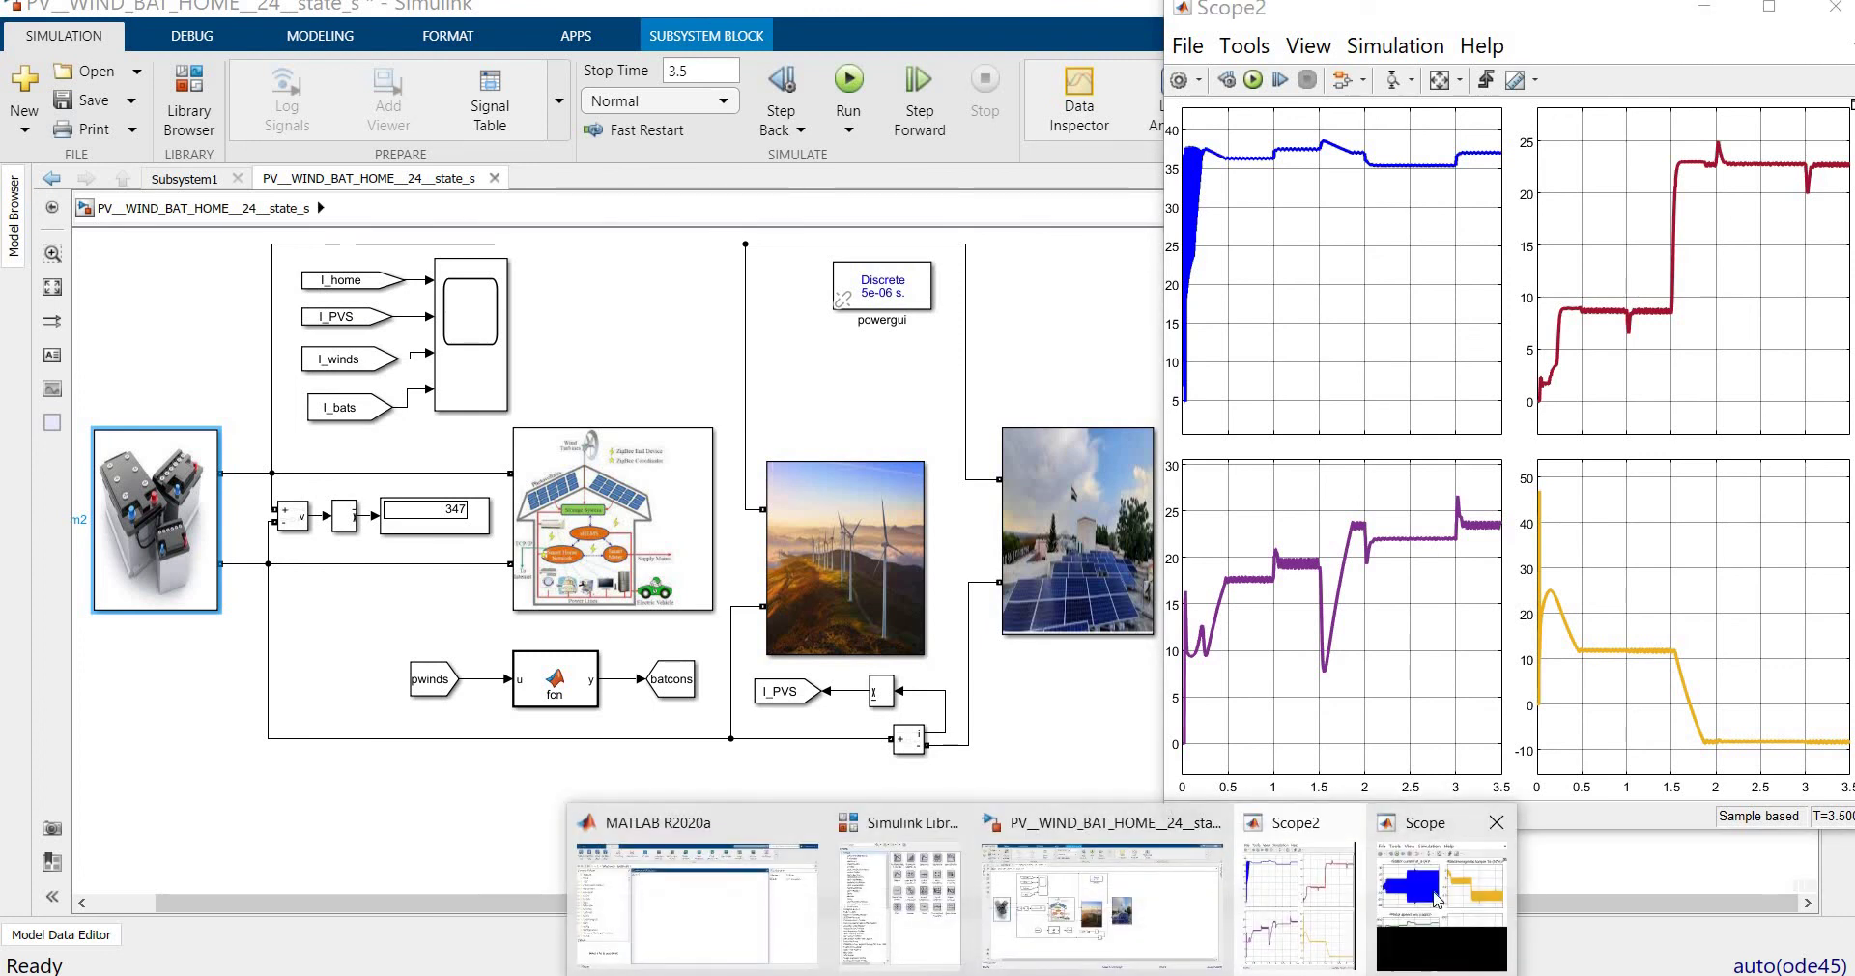
Show the generator's Scope window in full view, examine its stator current, torque and rotor speed plots, and close it
mouse_move(1441, 903)
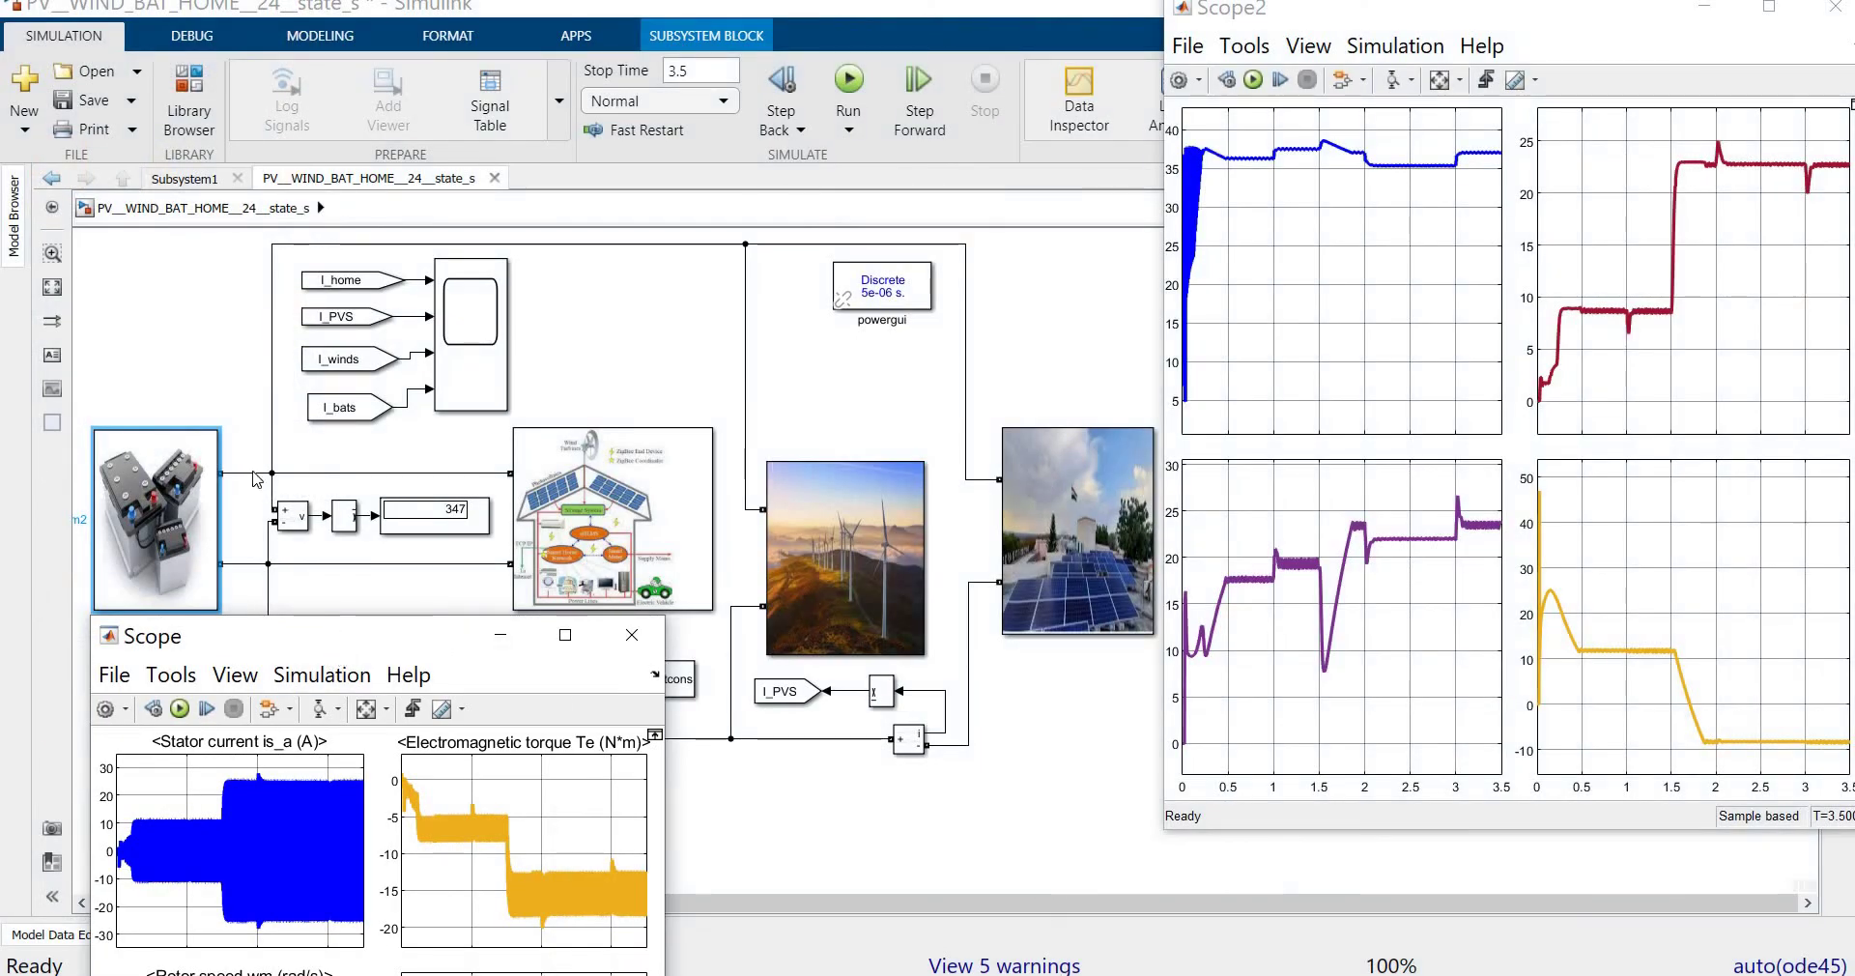
left_click_drag(343, 647, 252, 449)
left_click_drag(357, 311, 347, 344)
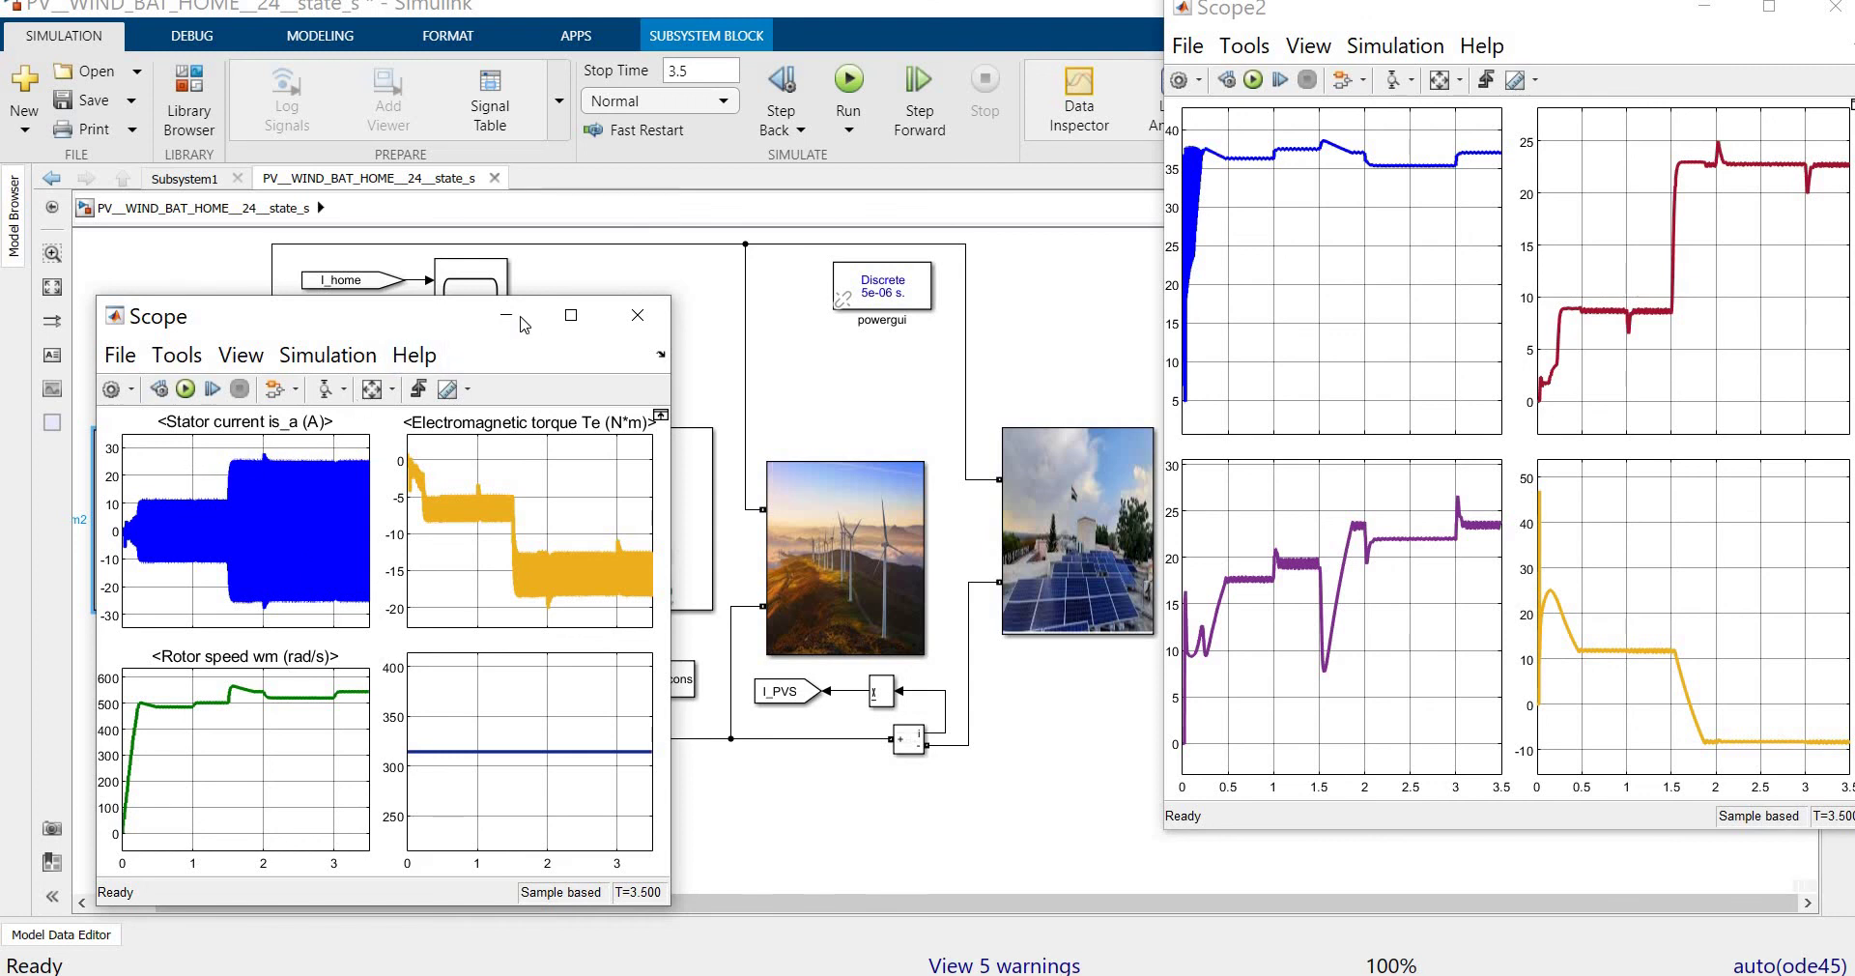
left_click(649, 315)
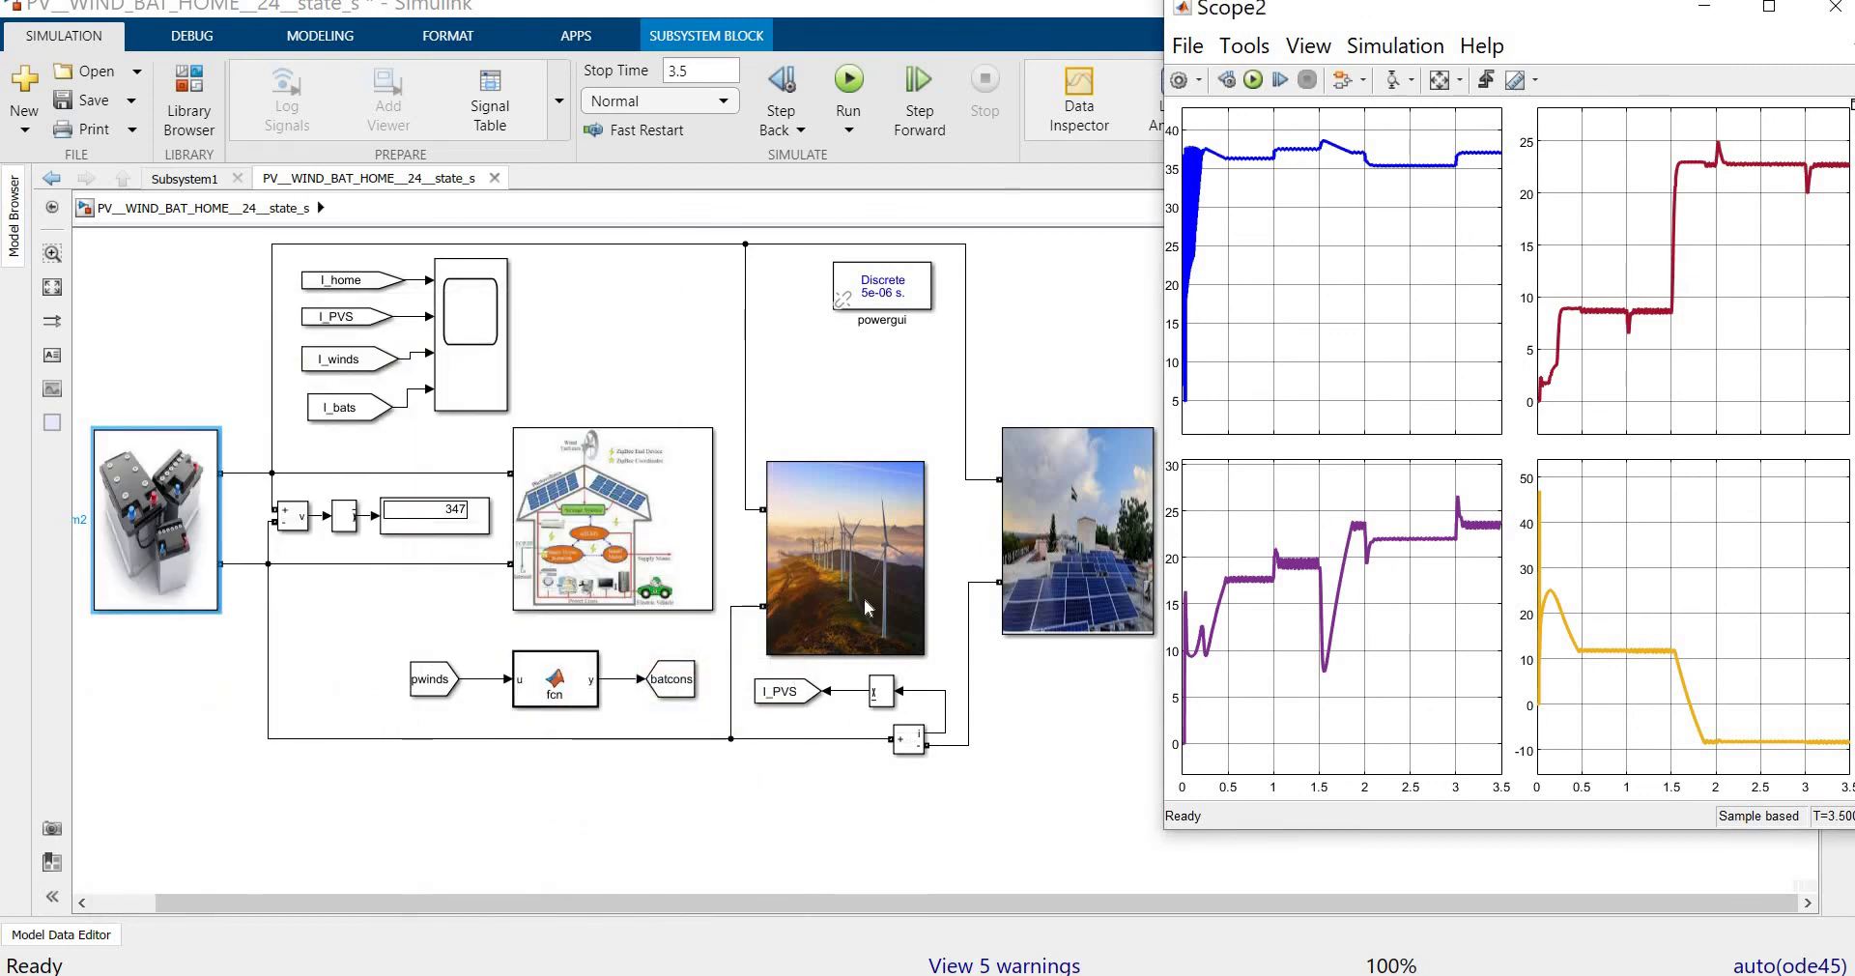